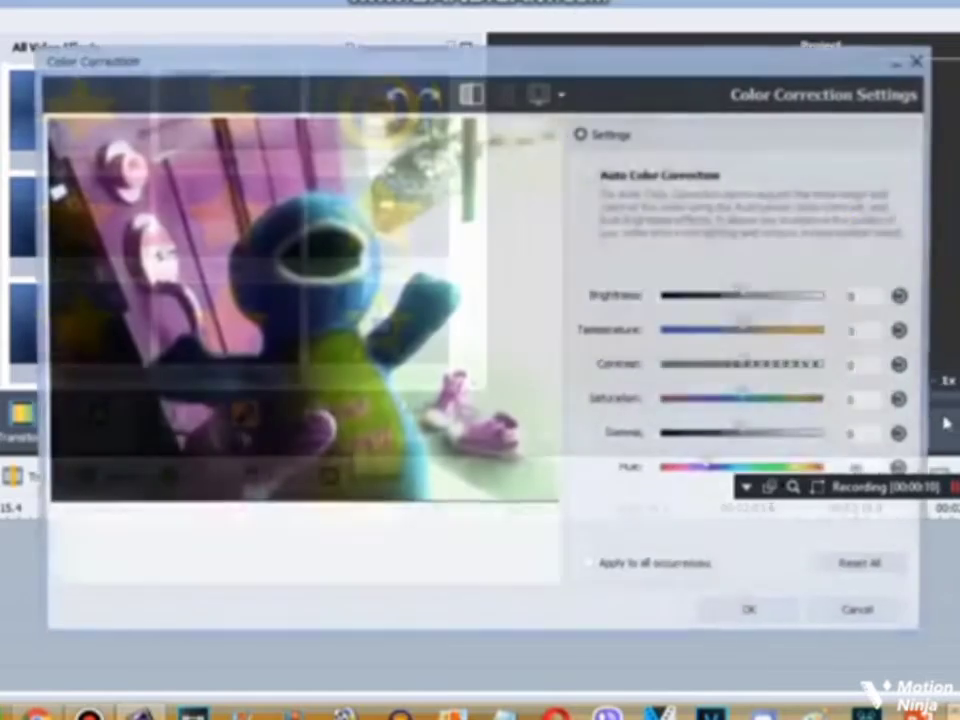
Accept the clip's colour correction and apply a Pitch Shift effect to its audio
{"action": "left_click", "coordinate": [757, 617]}
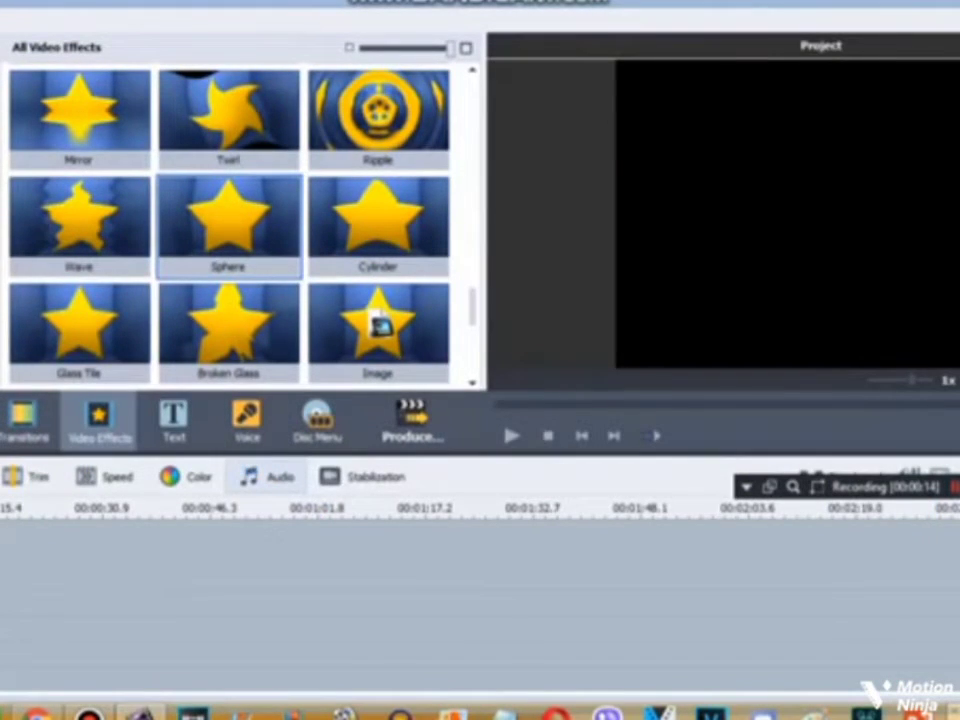
{"action": "left_click", "coordinate": [268, 477]}
{"action": "left_click", "coordinate": [908, 521]}
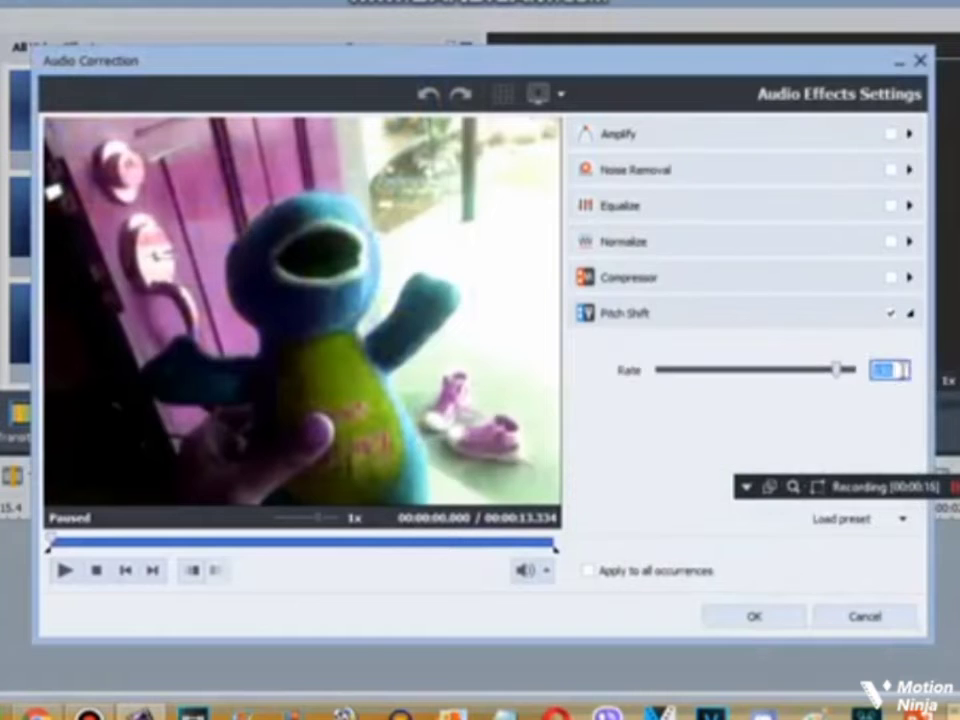
{"action": "left_click", "coordinate": [760, 621]}
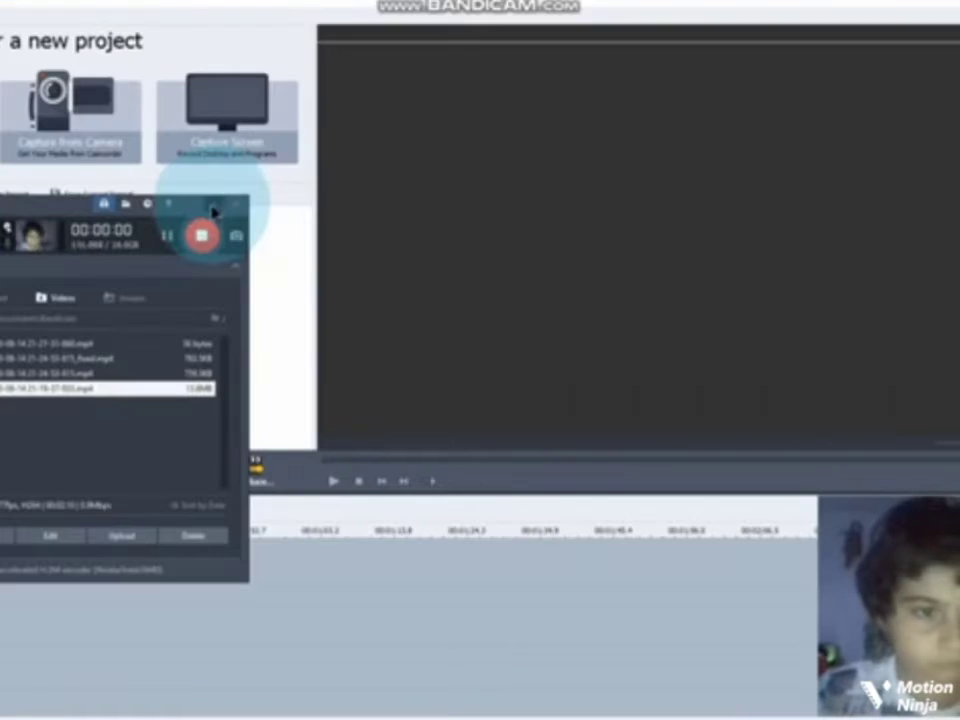
Import the videoplayback file from the Downloads folder into the project
{"action": "left_click", "coordinate": [213, 208]}
{"action": "left_click", "coordinate": [56, 255]}
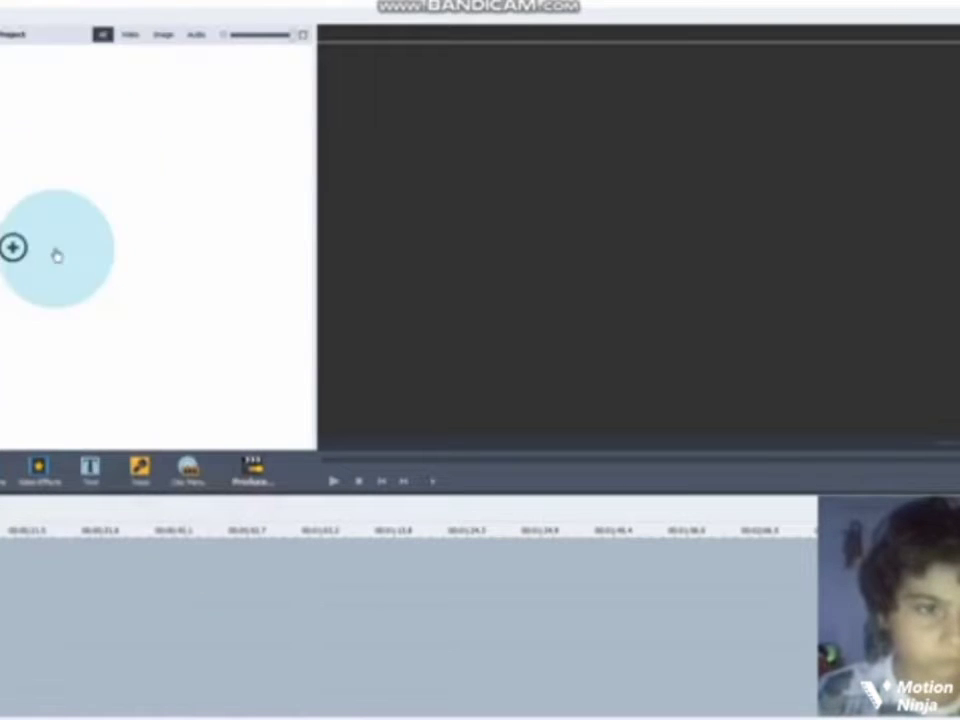
{"action": "left_click", "coordinate": [13, 248]}
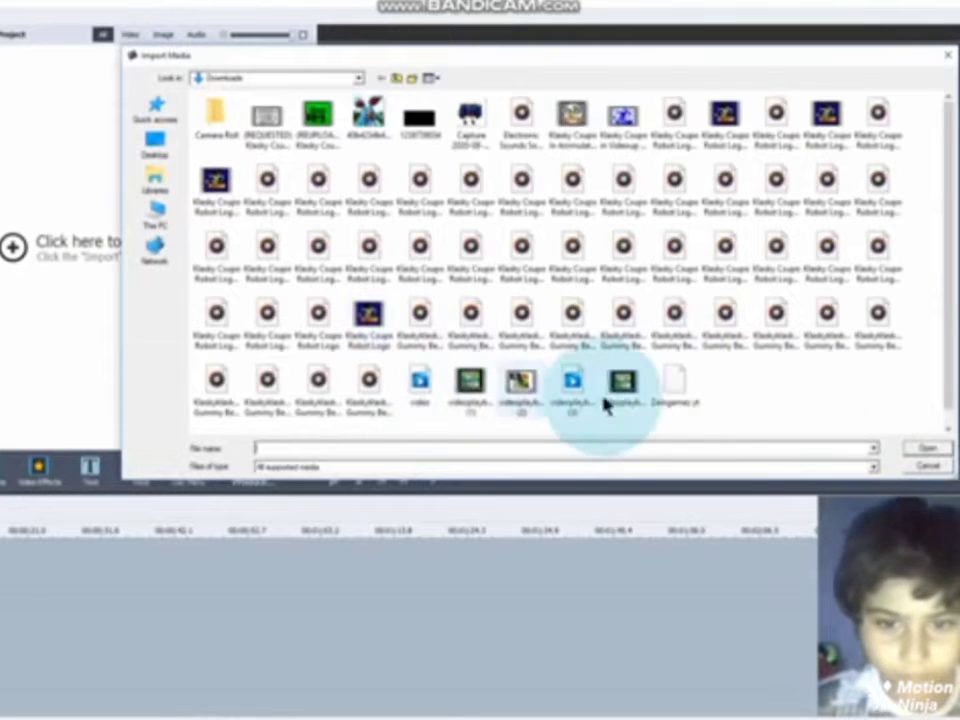
{"action": "left_click", "coordinate": [622, 390]}
{"action": "left_click", "coordinate": [920, 451]}
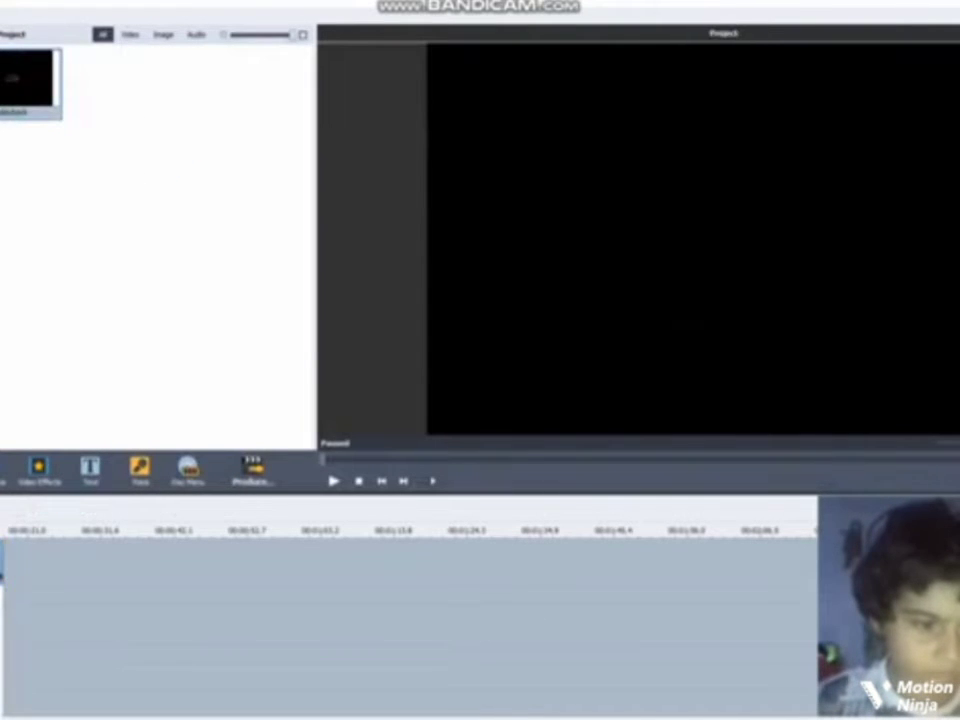
Add the Wave video effect to the timeline and cut it off at the end of the clip
{"action": "left_click", "coordinate": [38, 467]}
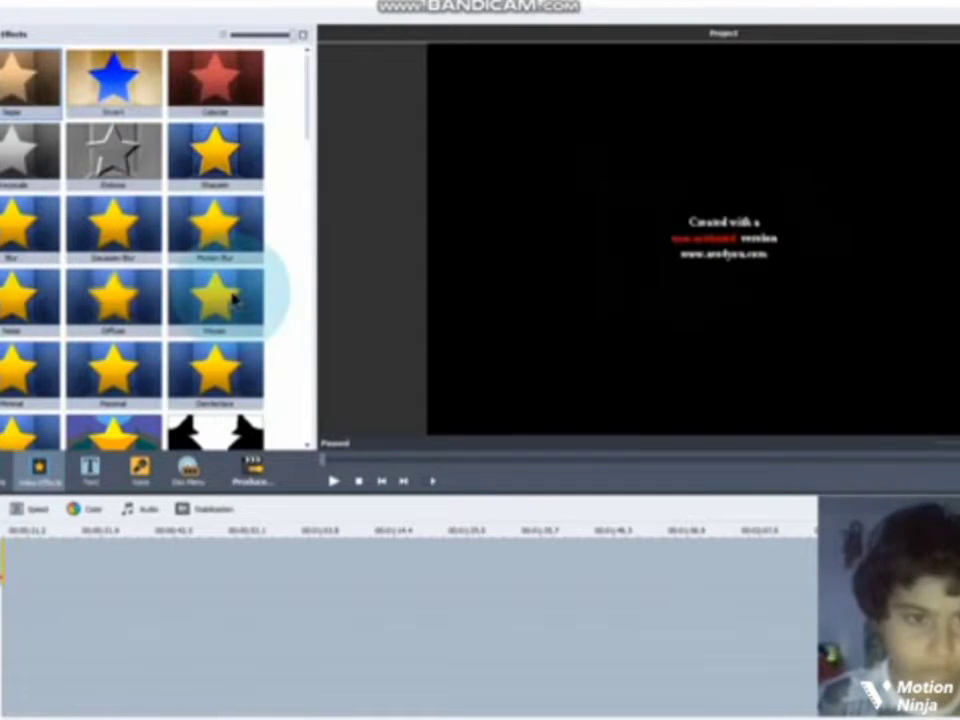
{"action": "scroll", "coordinate": [200, 298], "scroll_direction": "down", "scroll_amount": 5}
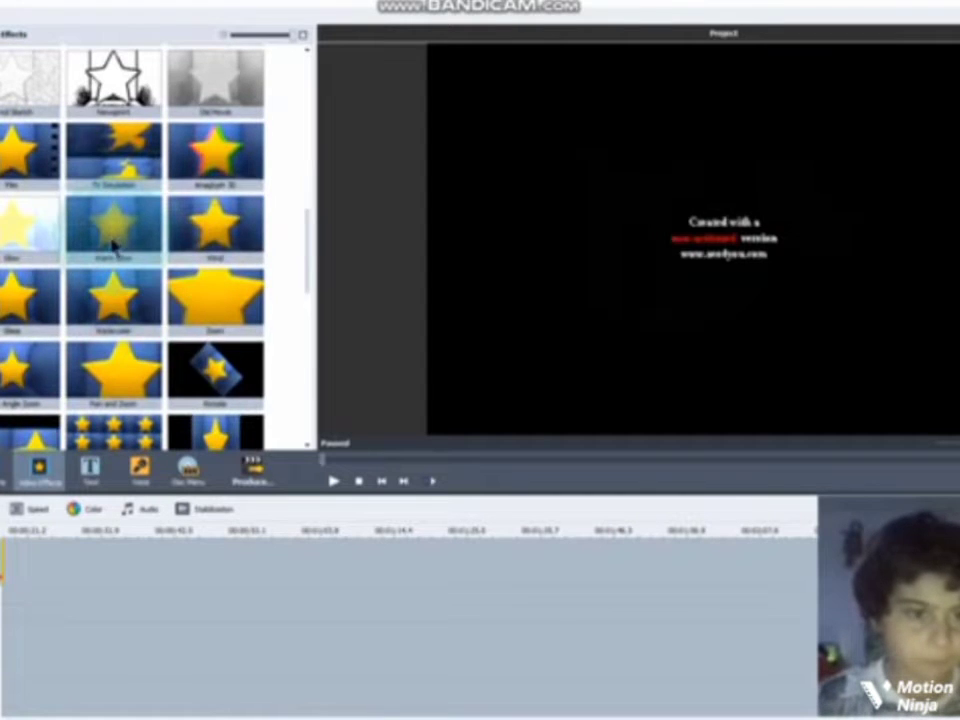
{"action": "scroll", "coordinate": [114, 246], "scroll_direction": "down", "scroll_amount": 5}
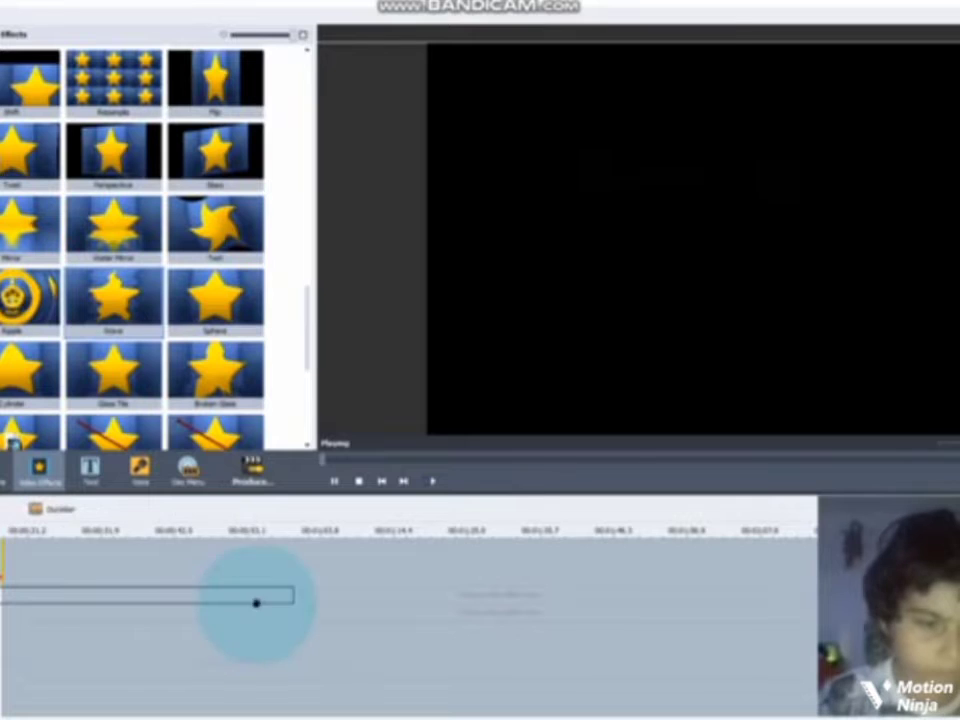
{"action": "left_click_drag", "start_coordinate": [293, 595], "coordinate": [5, 601]}
{"action": "left_click", "coordinate": [6, 598]}
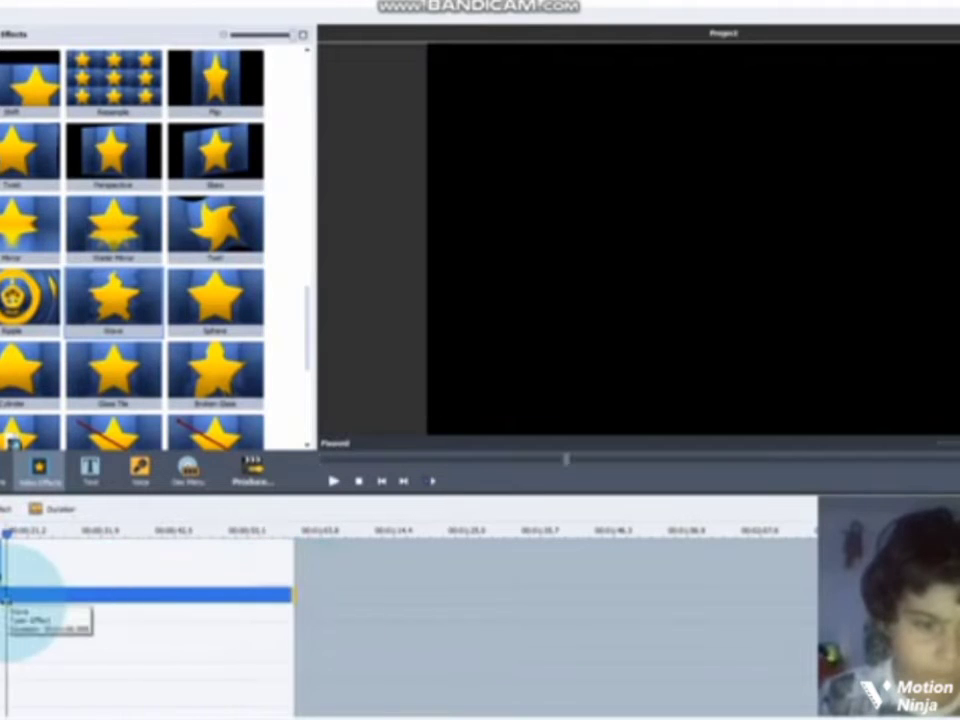
{"action": "key", "text": "Delete"}
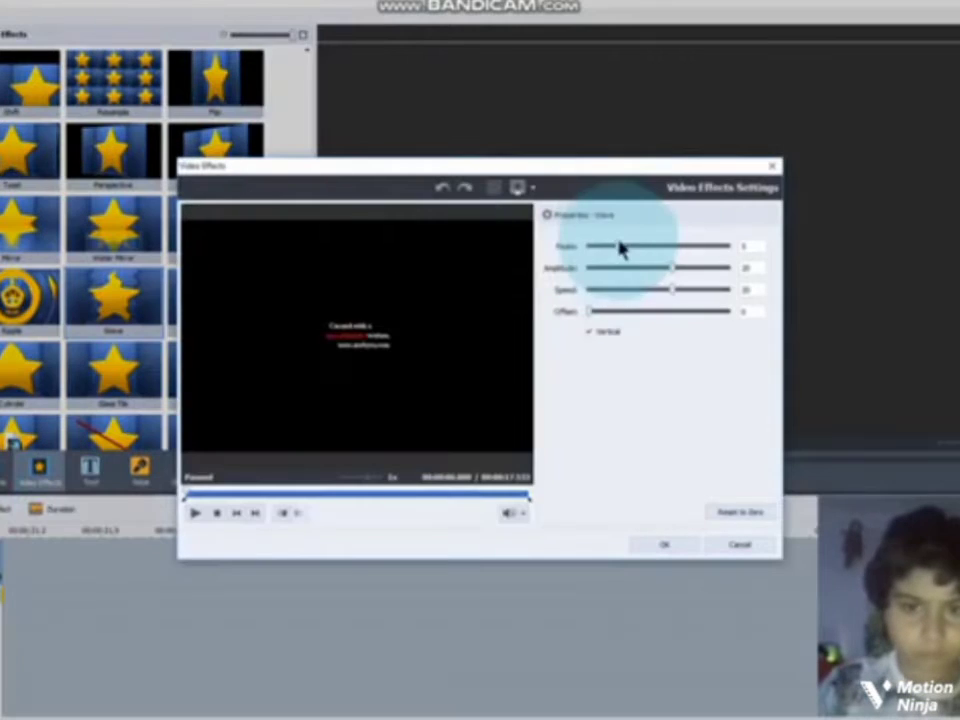
Set the Wave effect to 1 peak, amplitude 100 and speed 30
{"action": "left_click_drag", "start_coordinate": [671, 268], "coordinate": [806, 289]}
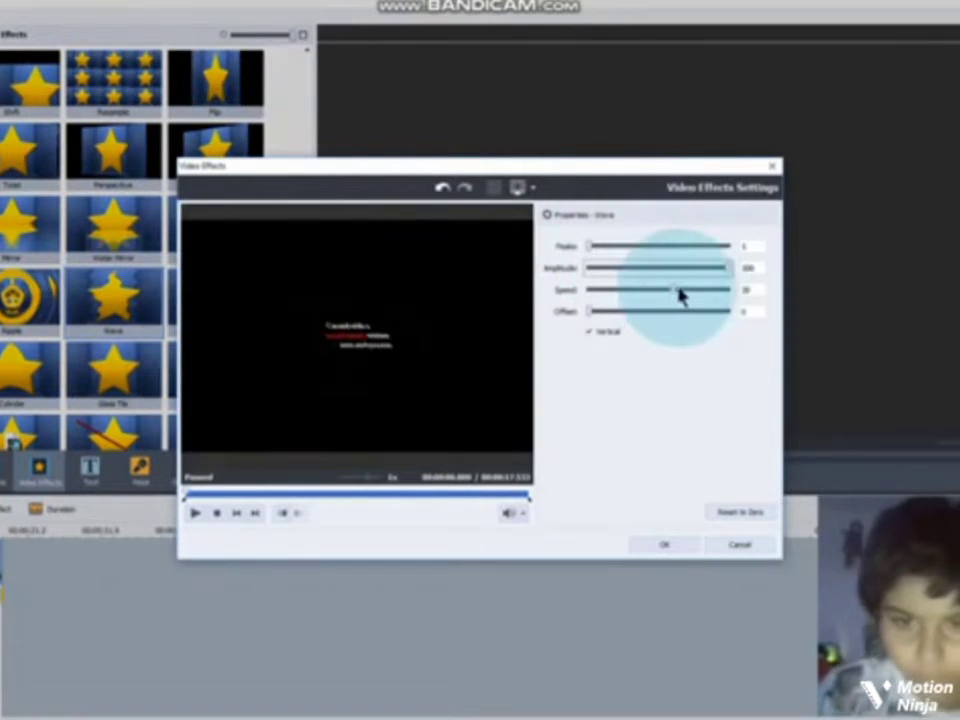
{"action": "left_click_drag", "start_coordinate": [680, 292], "coordinate": [686, 298]}
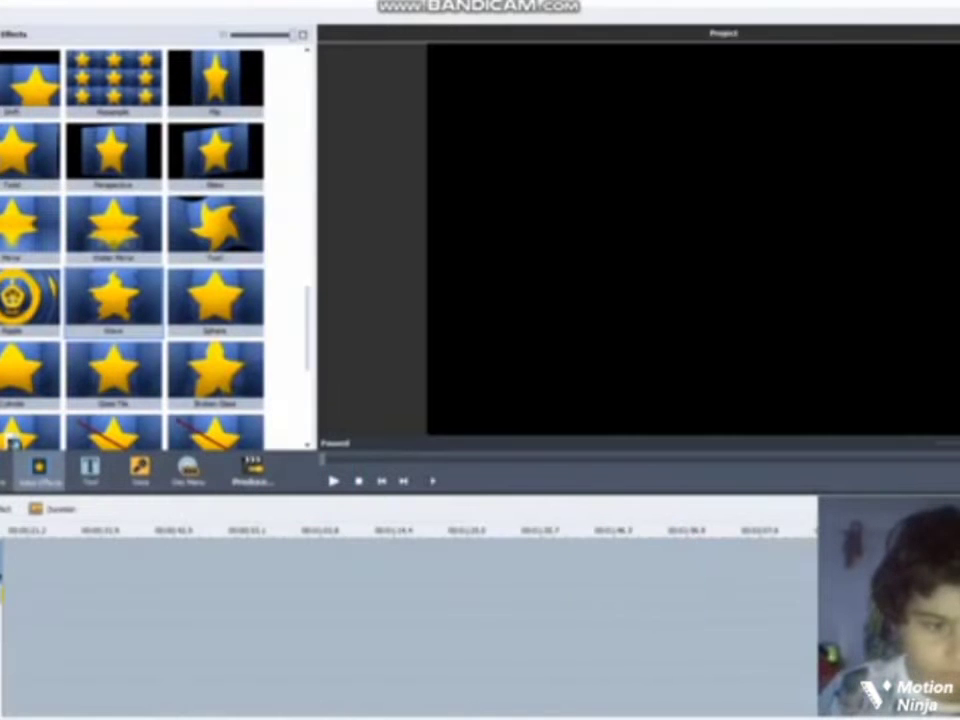
Duplicate the Wave effect onto the next effect line, aligned with the clip
{"action": "left_click", "coordinate": [2, 672]}
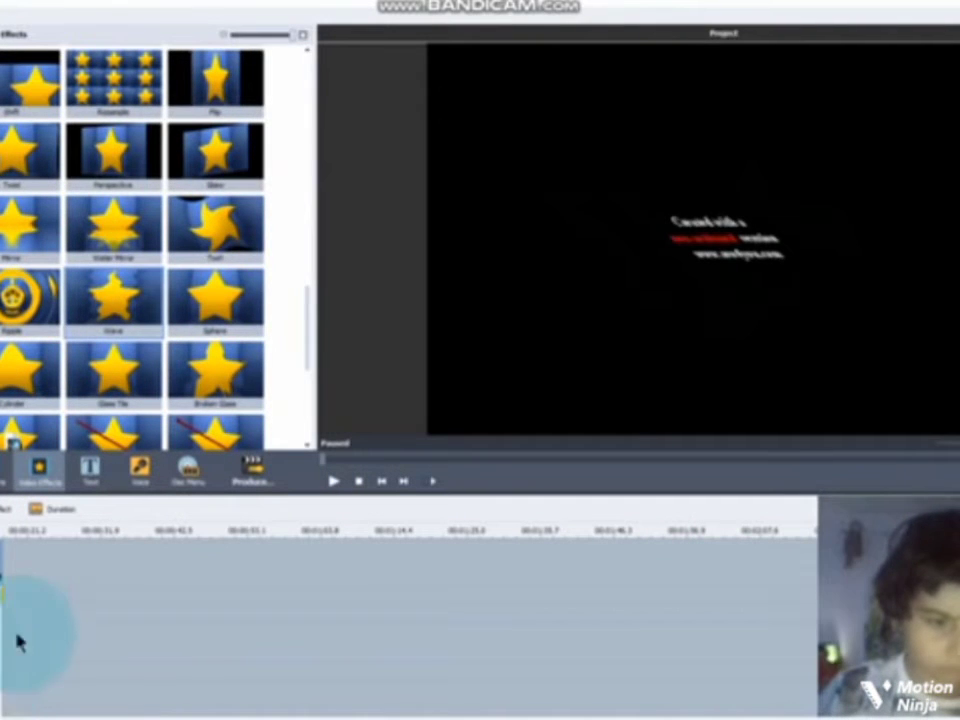
{"action": "left_click_drag", "start_coordinate": [45, 596], "coordinate": [0, 613]}
{"action": "left_click", "coordinate": [20, 578]}
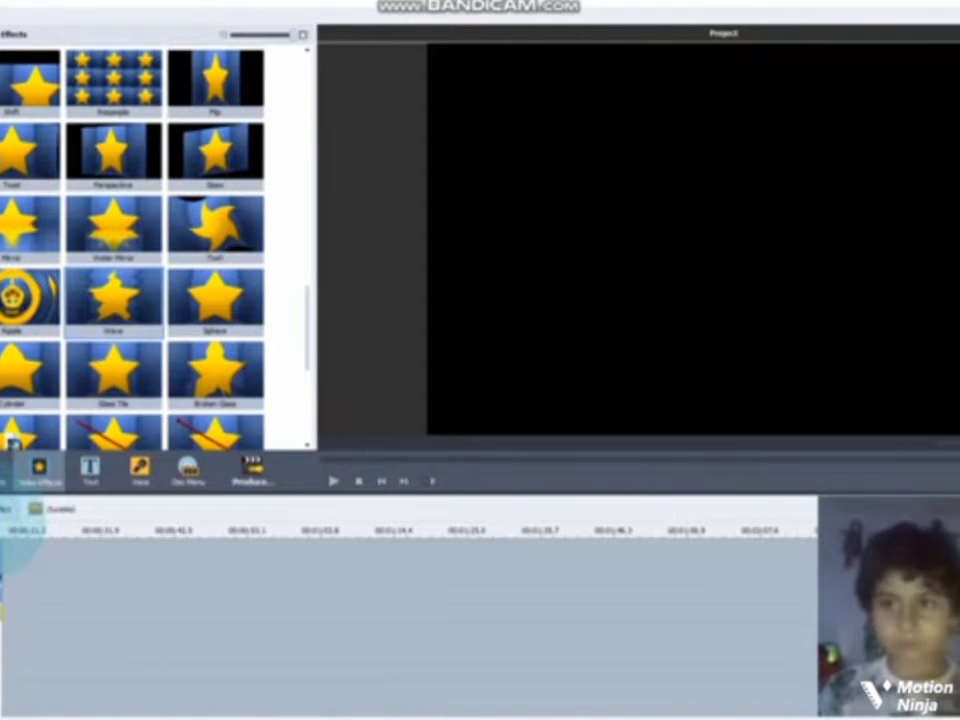
Set the second Wave effect to 2 peaks, amplitude 67, speed -26 and offset 100, with Vertical turned off
{"action": "left_click", "coordinate": [3, 510]}
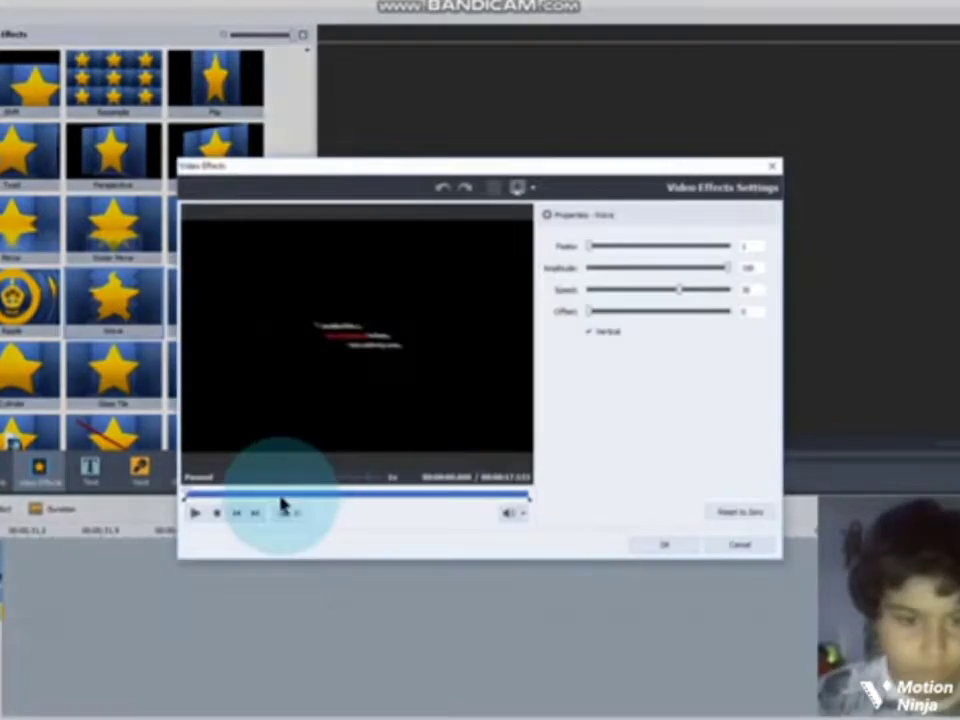
{"action": "left_click", "coordinate": [275, 495]}
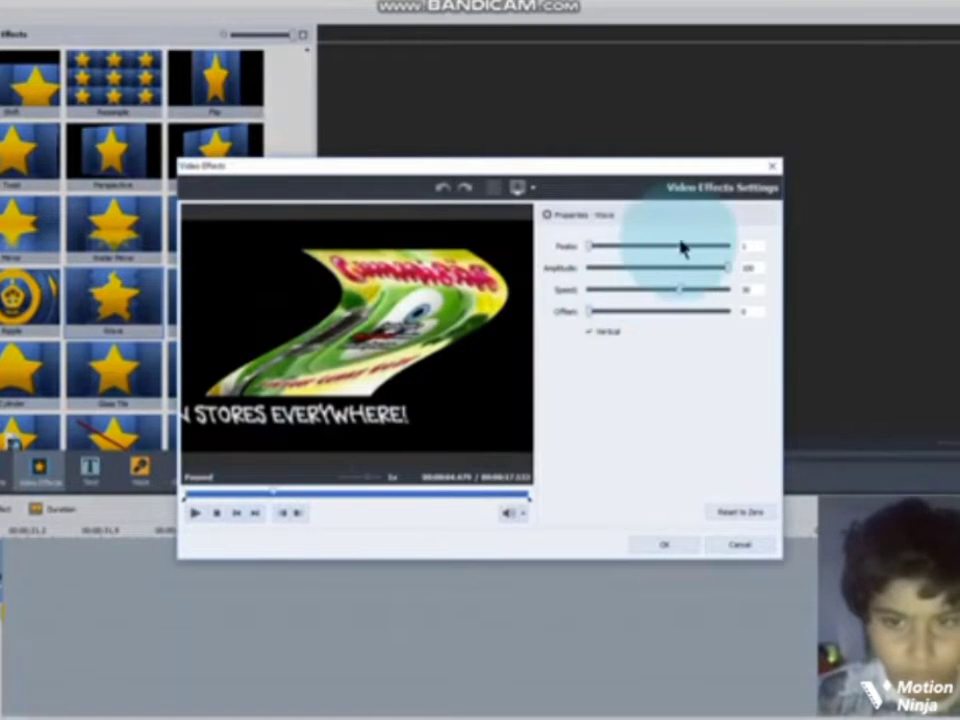
{"action": "left_click_drag", "start_coordinate": [613, 322], "coordinate": [849, 336]}
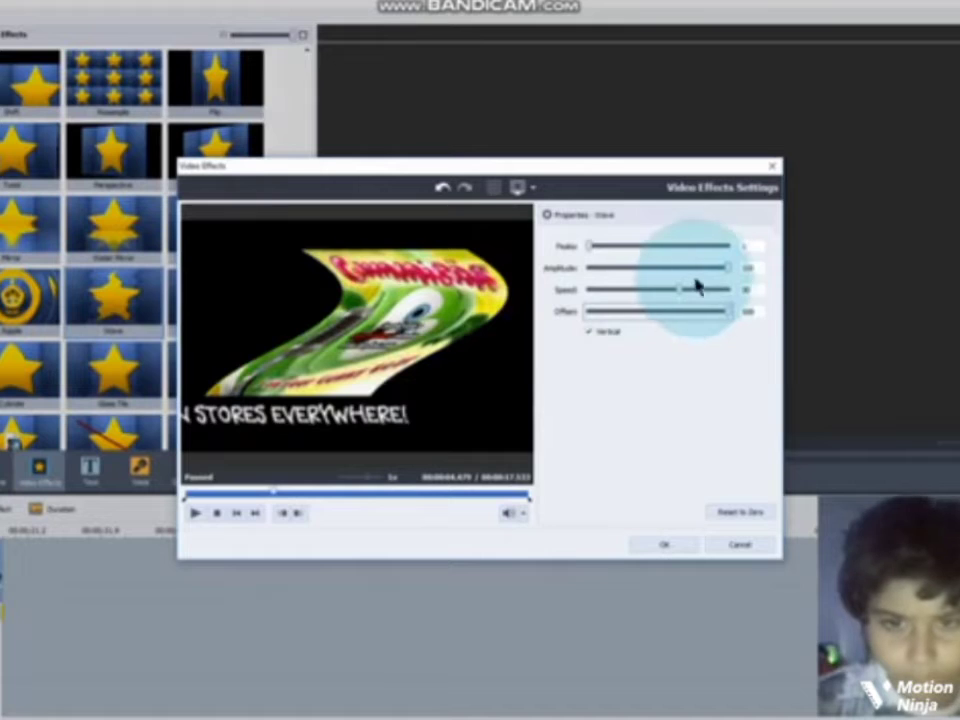
{"action": "left_click_drag", "start_coordinate": [727, 271], "coordinate": [703, 274]}
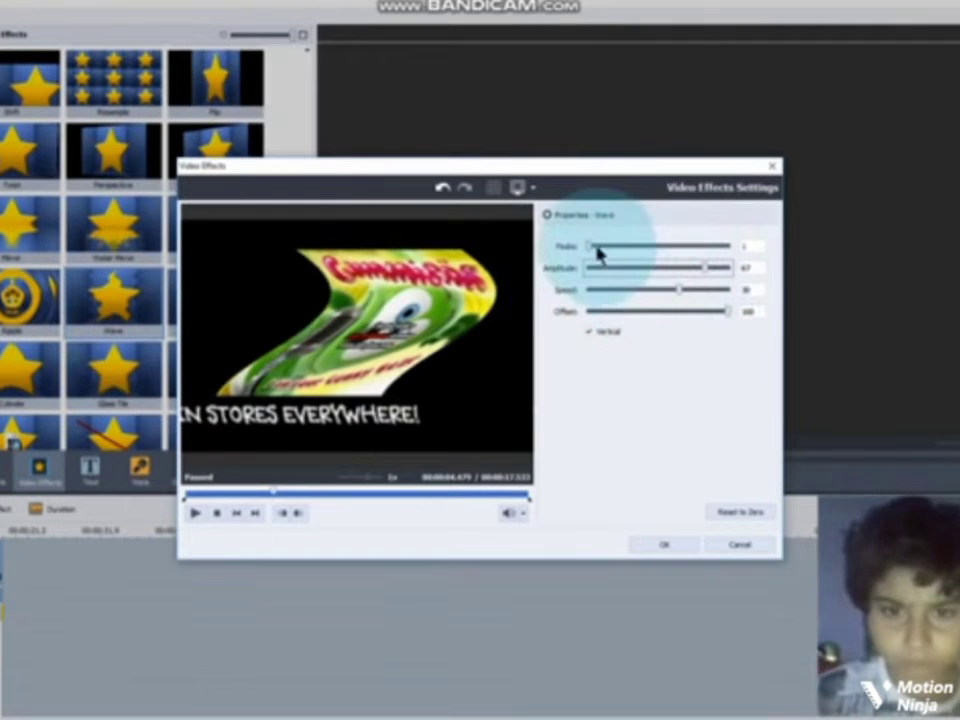
{"action": "left_click_drag", "start_coordinate": [590, 246], "coordinate": [597, 247]}
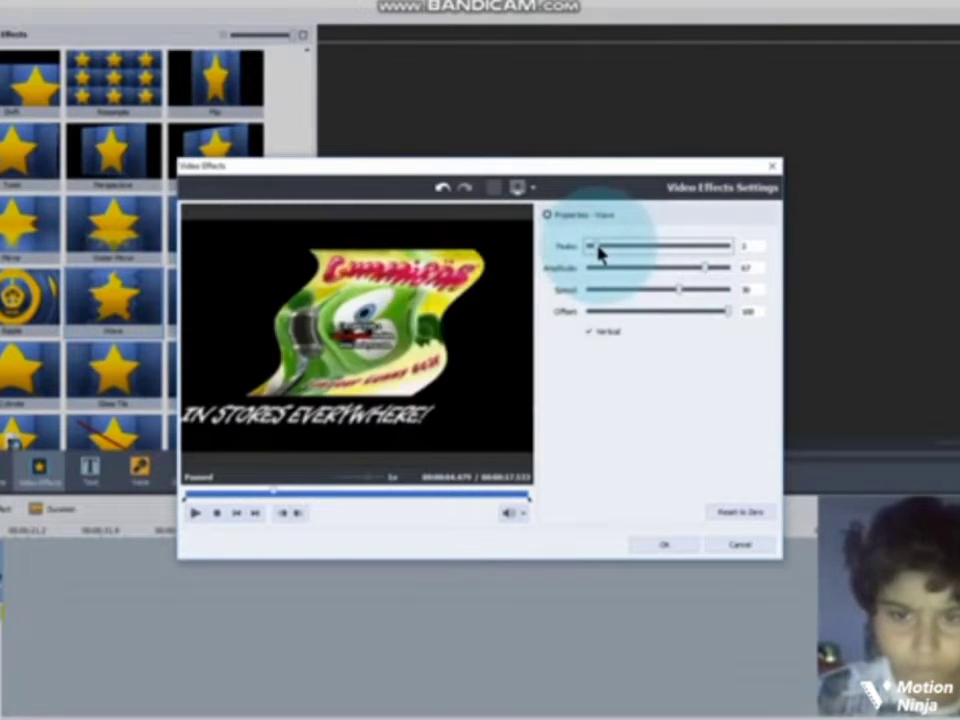
{"action": "left_click", "coordinate": [600, 331]}
{"action": "left_click_drag", "start_coordinate": [669, 286], "coordinate": [639, 319]}
Preview the second Wave effect at an earlier point of the clip and accept its settings
{"action": "left_click", "coordinate": [243, 511]}
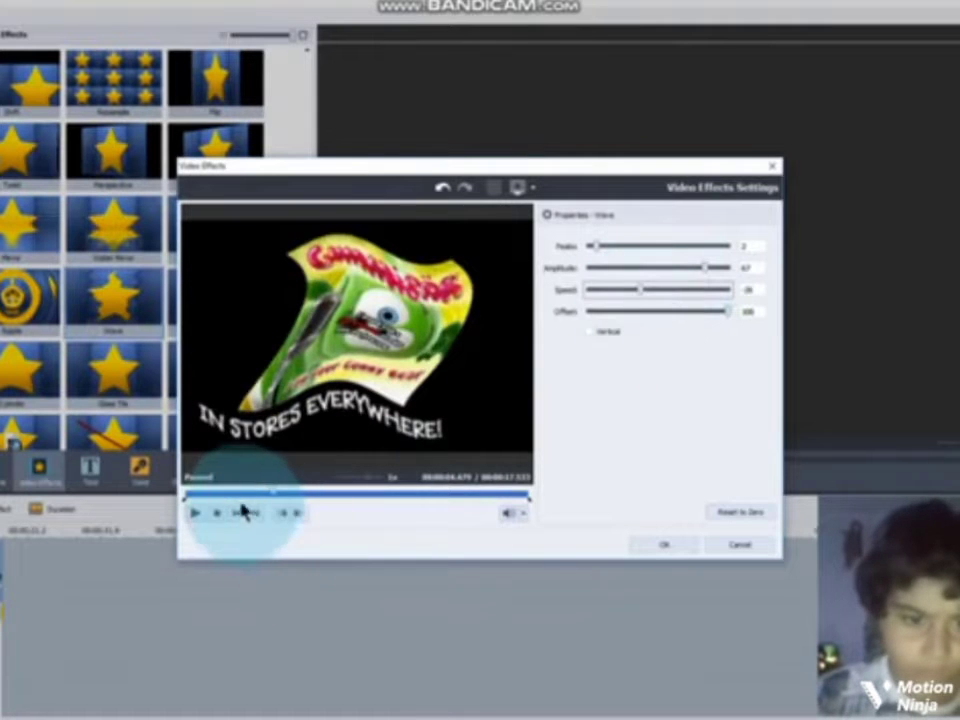
{"action": "left_click", "coordinate": [233, 505]}
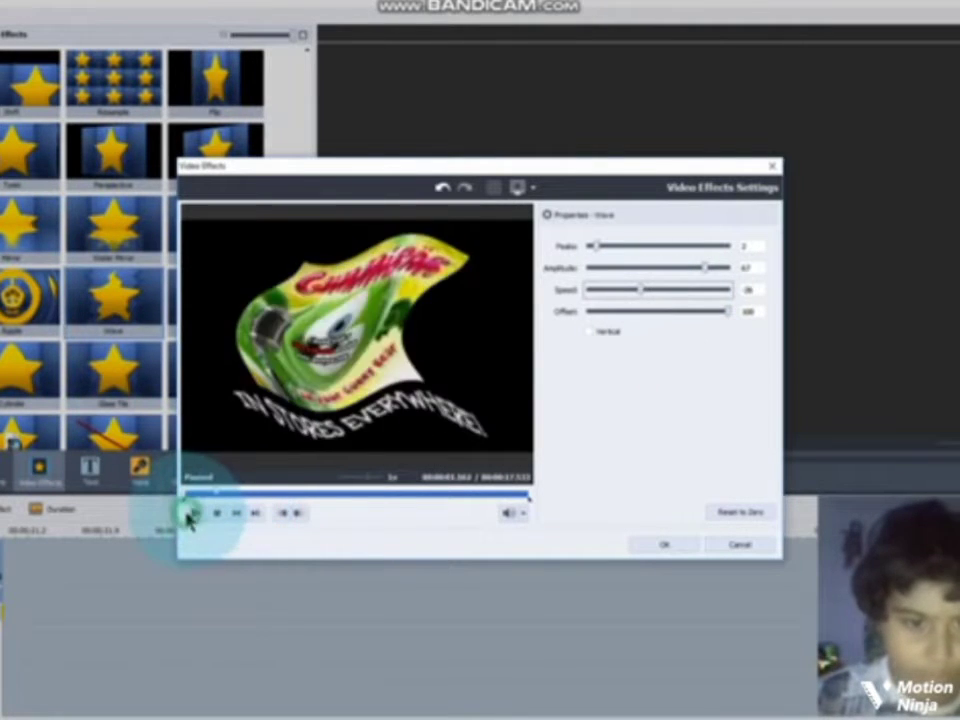
{"action": "left_click", "coordinate": [190, 512]}
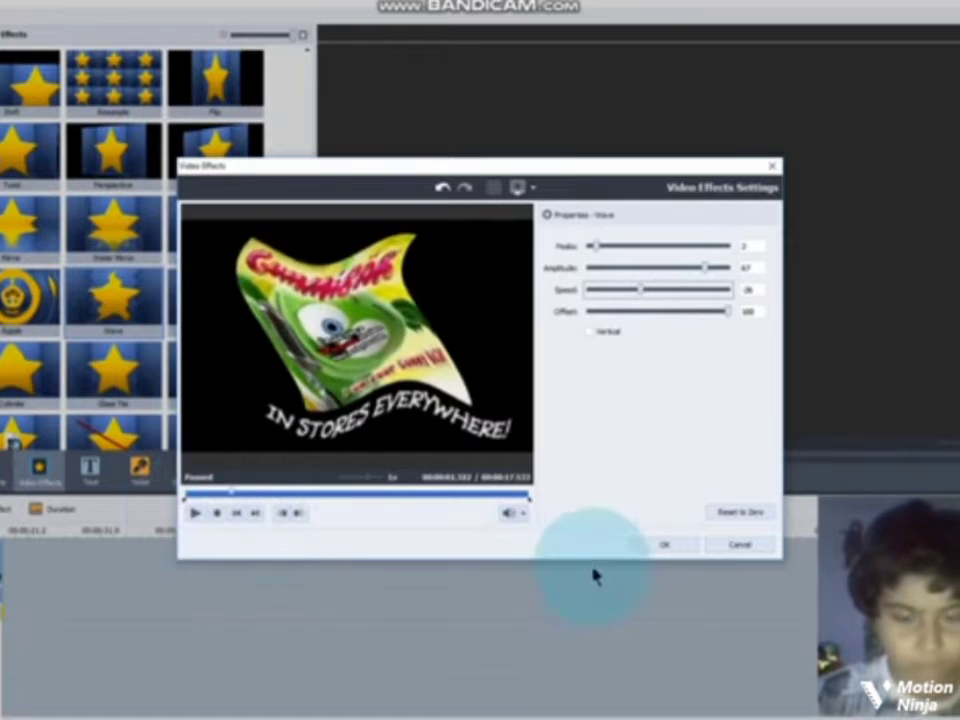
{"action": "left_click", "coordinate": [665, 544]}
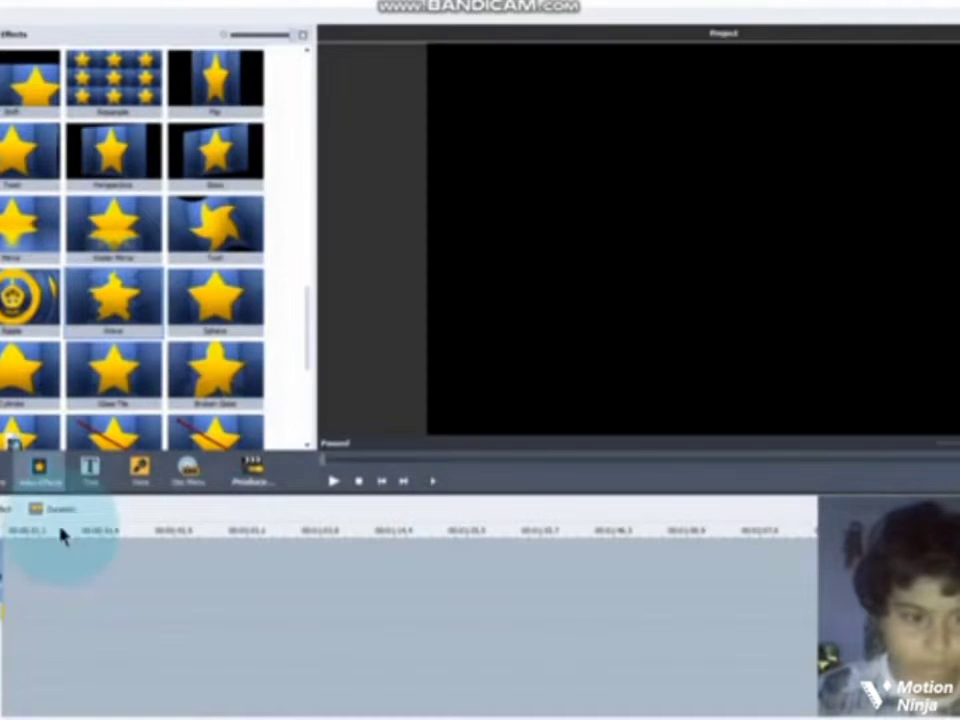
In the clip's audio correction, enable Amplify and raise the Equalizer bands to 20 dB
{"action": "left_click", "coordinate": [2, 555]}
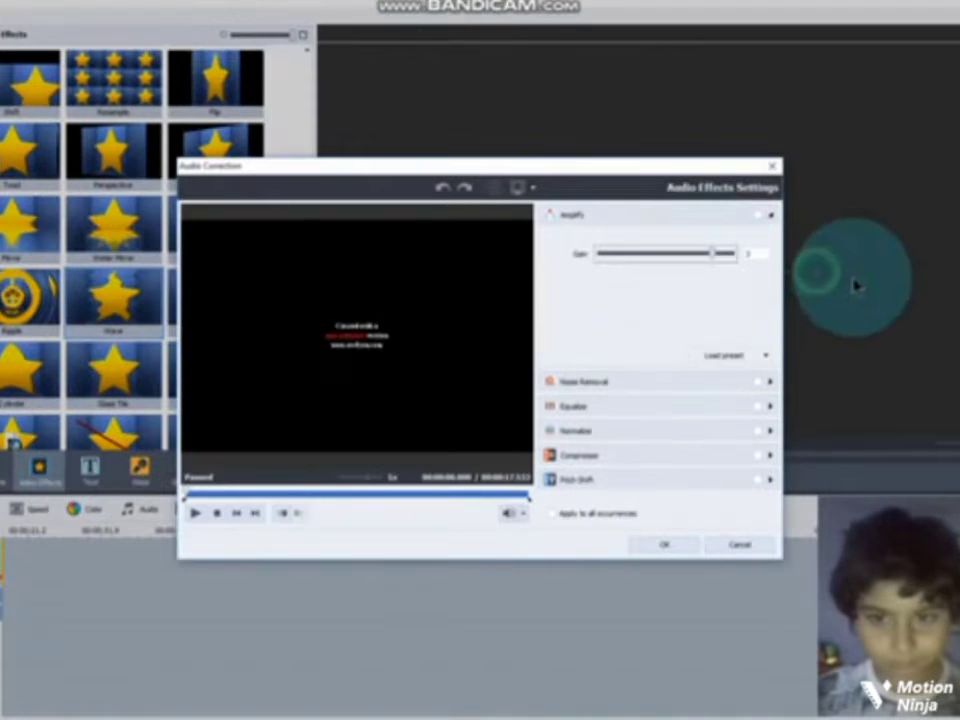
{"action": "left_click", "coordinate": [587, 408]}
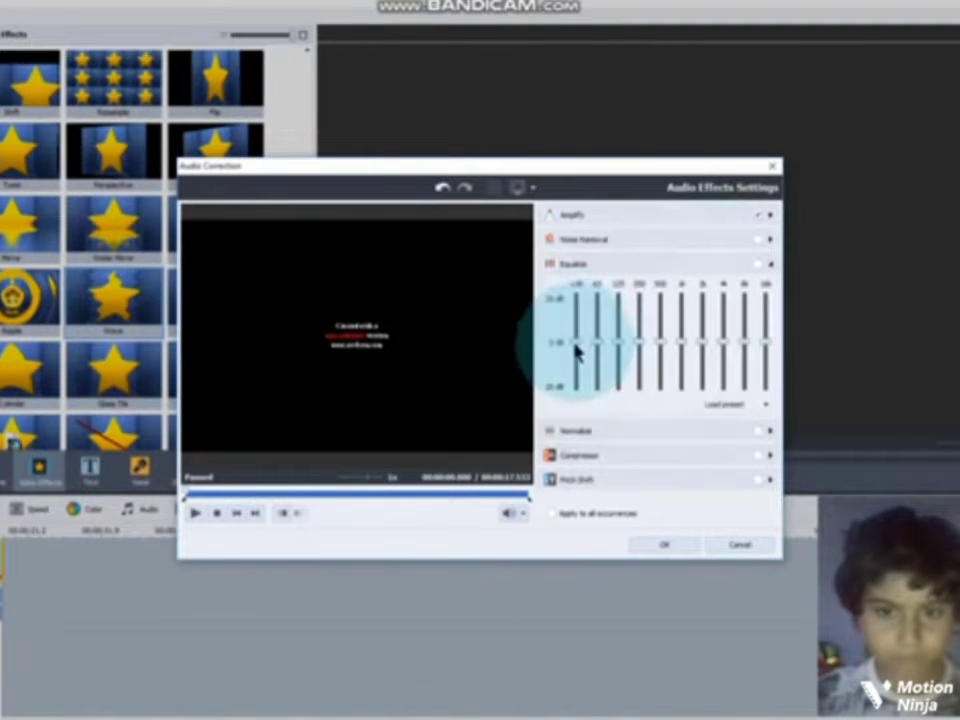
{"action": "left_click_drag", "start_coordinate": [575, 343], "coordinate": [770, 300]}
{"action": "left_click", "coordinate": [621, 292]}
{"action": "left_click", "coordinate": [614, 294]}
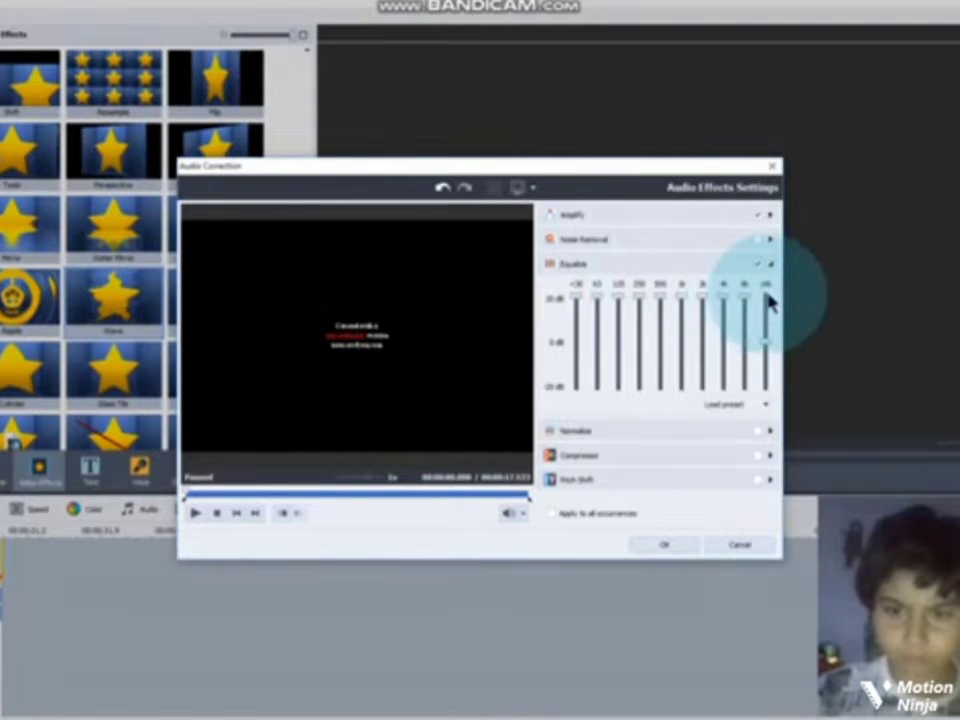
Open the Pitch Shift settings and apply the audio corrections to the clip
{"action": "left_click", "coordinate": [591, 479]}
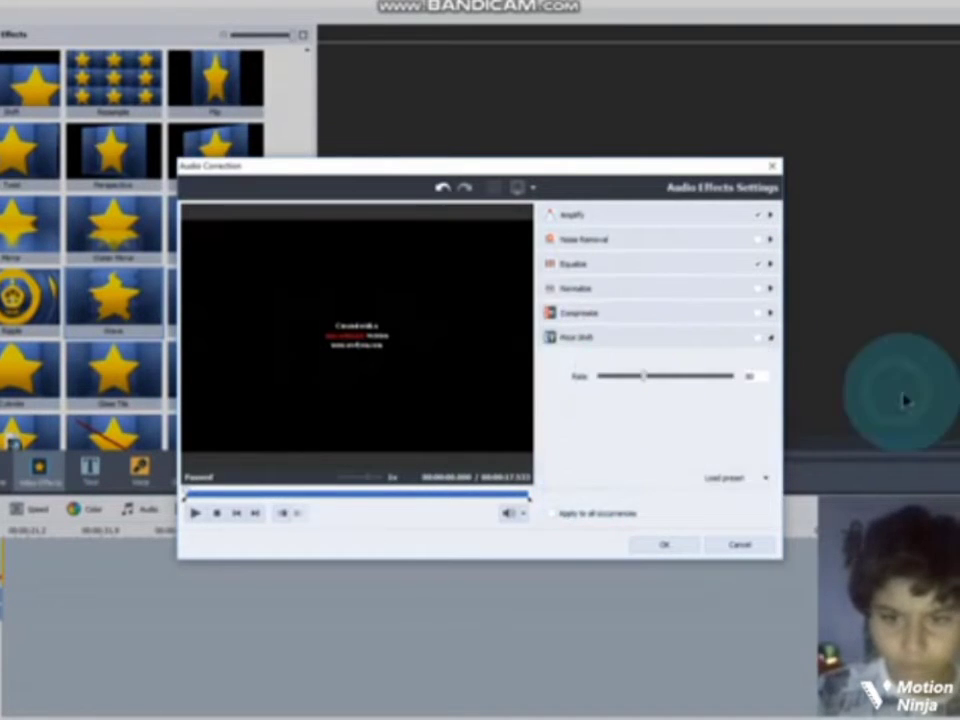
{"action": "left_click", "coordinate": [654, 550]}
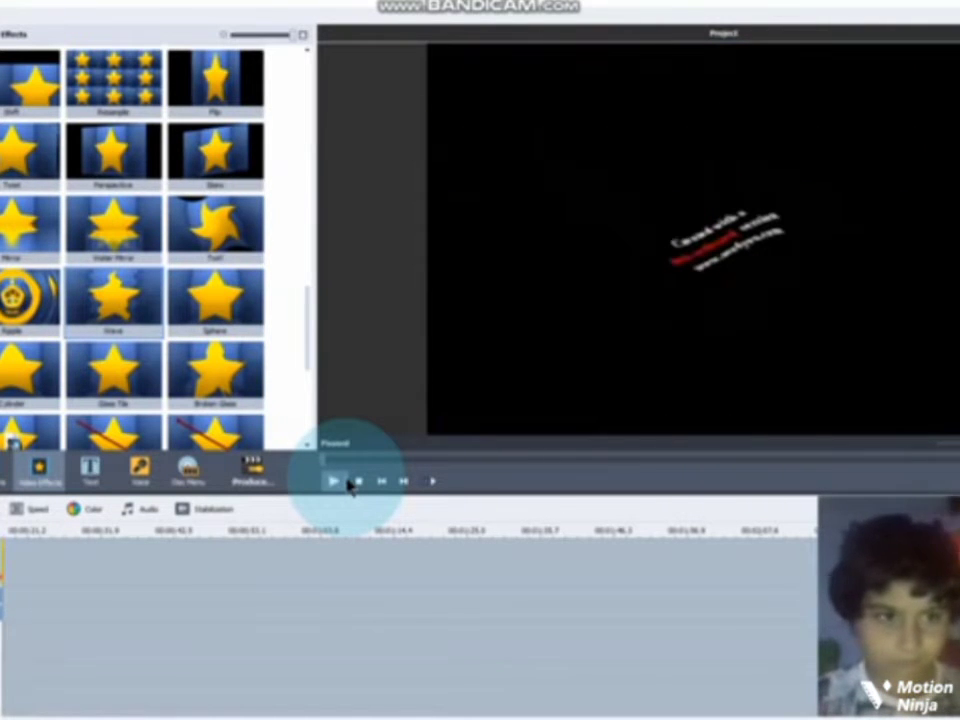
{"action": "left_click", "coordinate": [135, 712]}
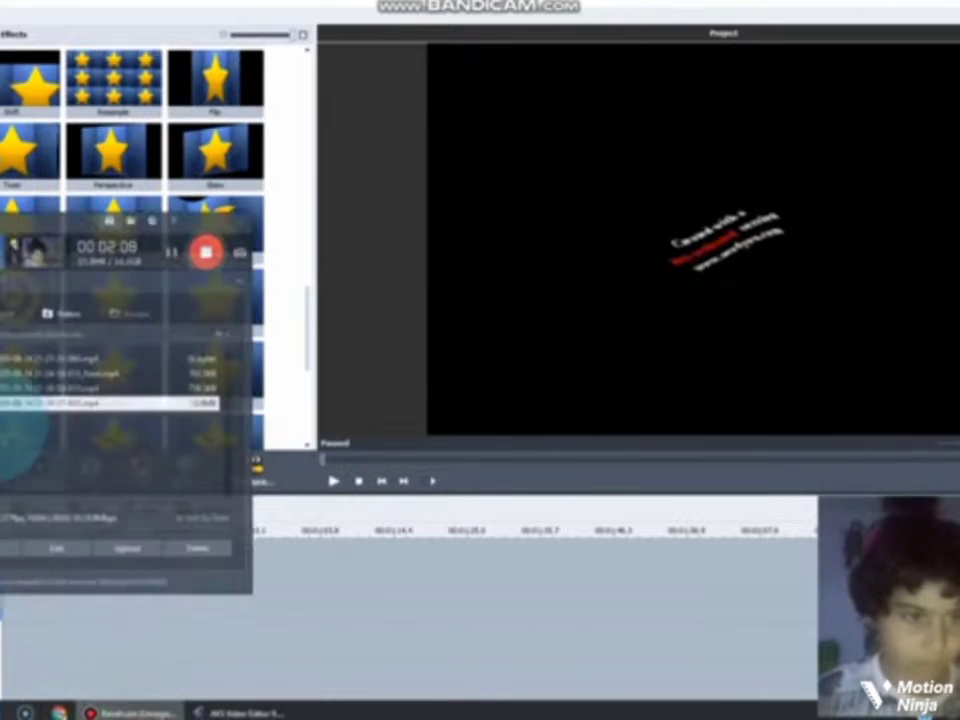
{"action": "left_click", "coordinate": [204, 240]}
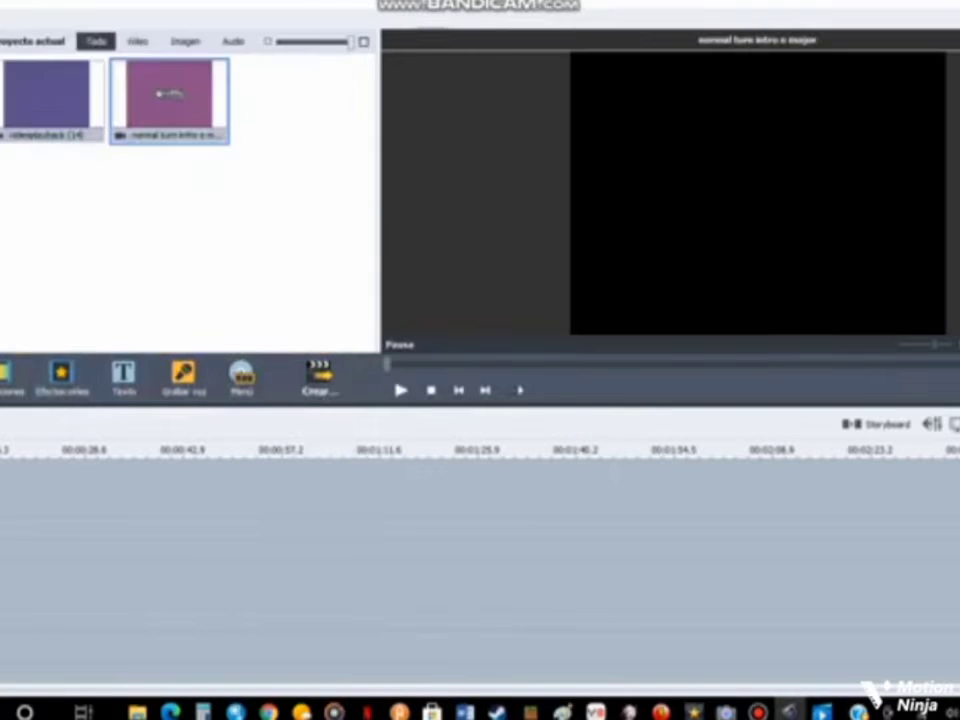
Place the videoplayback (14) clip on the timeline and accept the project settings question
{"action": "left_click", "coordinate": [52, 95]}
{"action": "left_click_drag", "start_coordinate": [3, 554], "coordinate": [8, 554]}
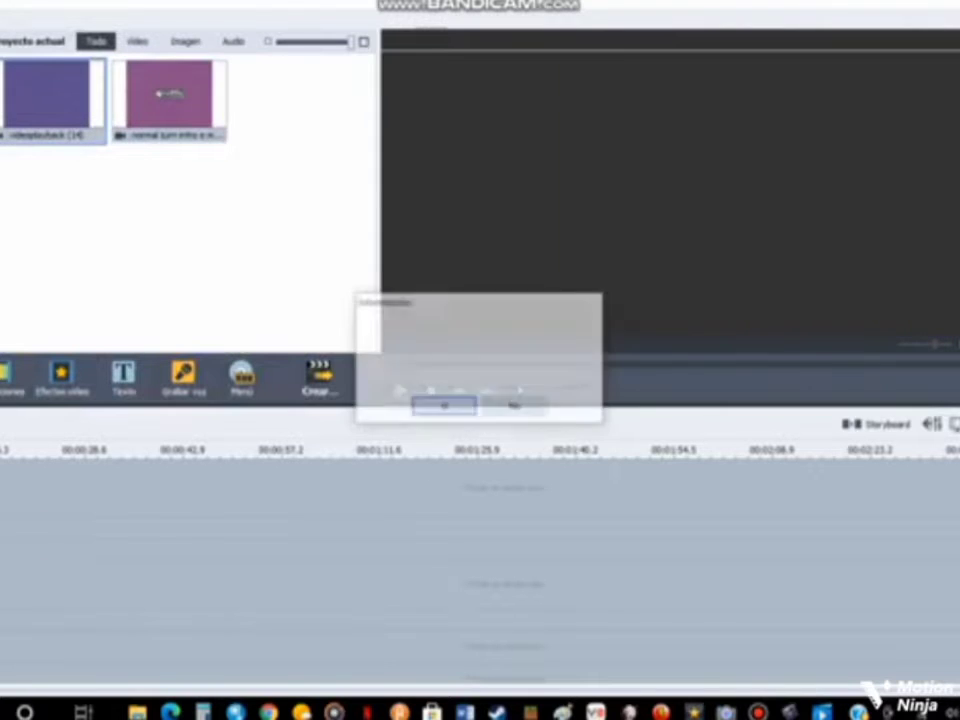
{"action": "left_click", "coordinate": [443, 405]}
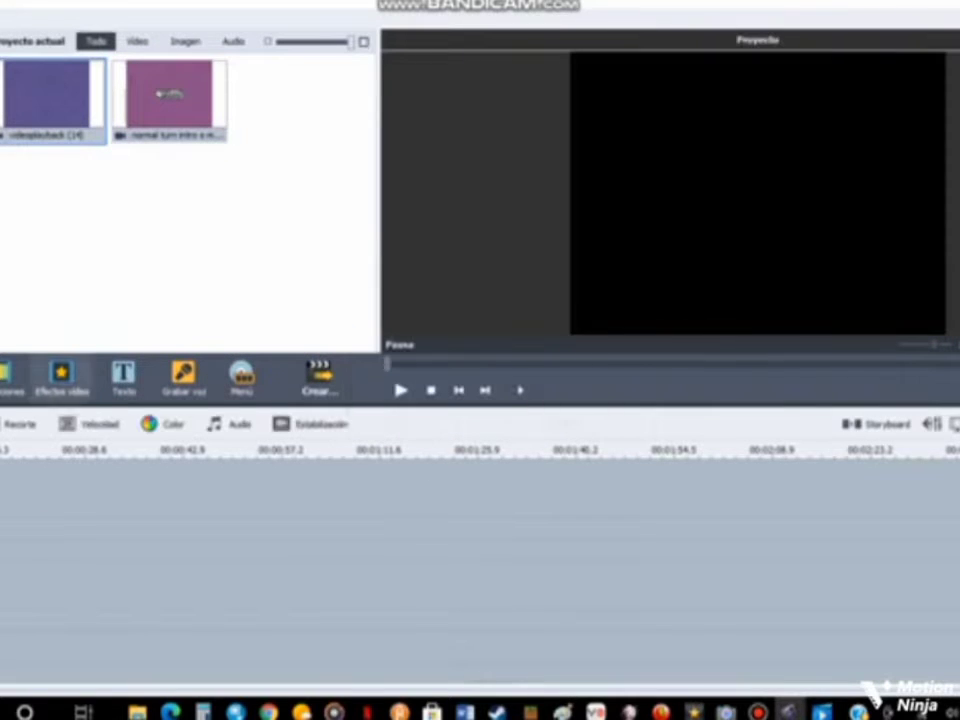
Add the Onda (Wave) video effect to the effects track above the clip and shorten it to the clip's length
{"action": "left_click", "coordinate": [62, 378]}
{"action": "scroll", "coordinate": [172, 220], "scroll_direction": "up", "scroll_amount": 3}
{"action": "scroll", "coordinate": [170, 205], "scroll_direction": "up", "scroll_amount": 5}
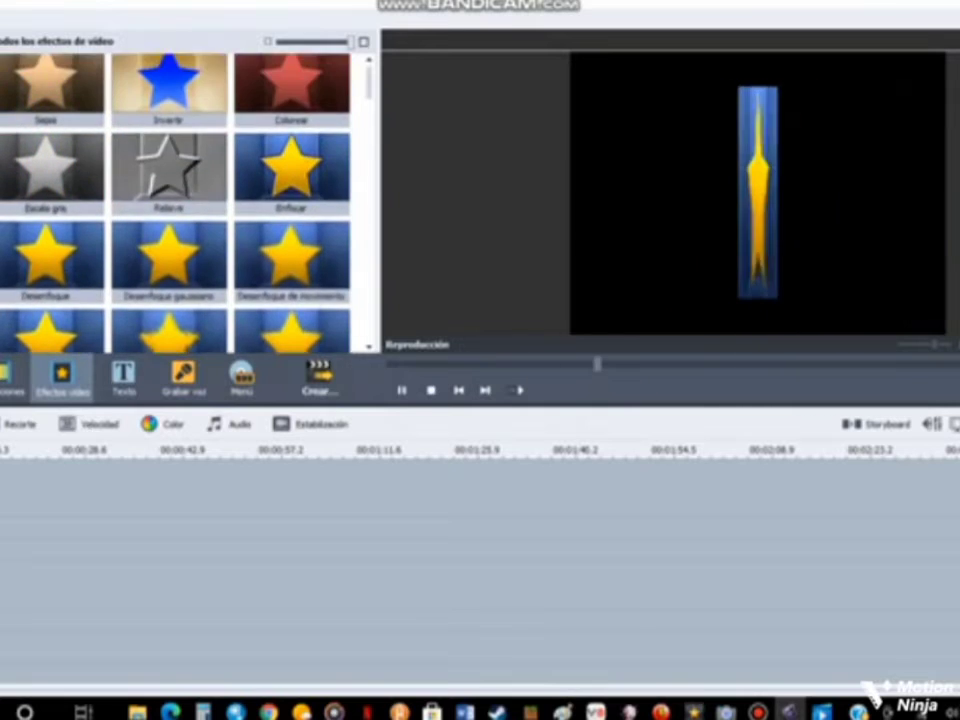
{"action": "scroll", "coordinate": [170, 205], "scroll_direction": "down", "scroll_amount": 10}
{"action": "scroll", "coordinate": [175, 200], "scroll_direction": "down", "scroll_amount": 8}
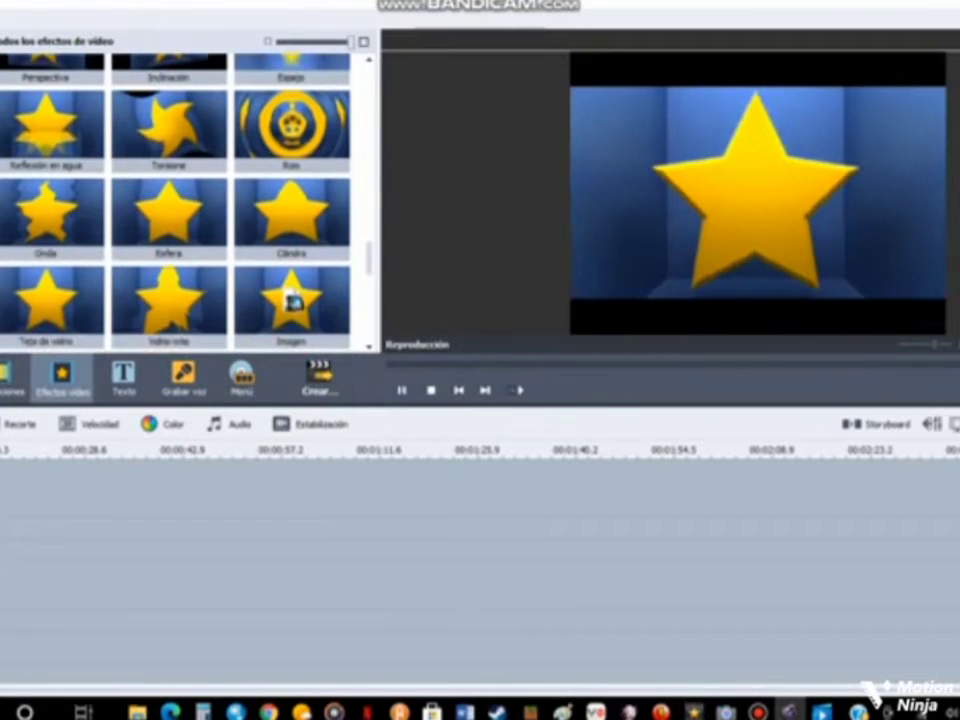
{"action": "left_click_drag", "start_coordinate": [46, 185], "coordinate": [10, 527]}
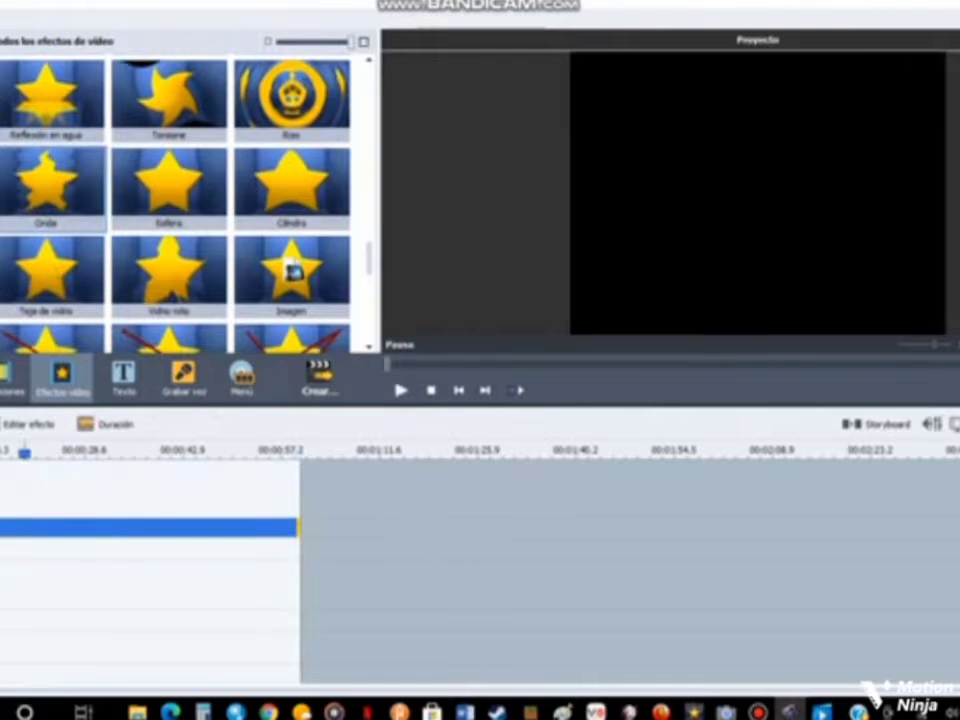
{"action": "key", "text": "Delete"}
{"action": "key", "text": "Delete"}
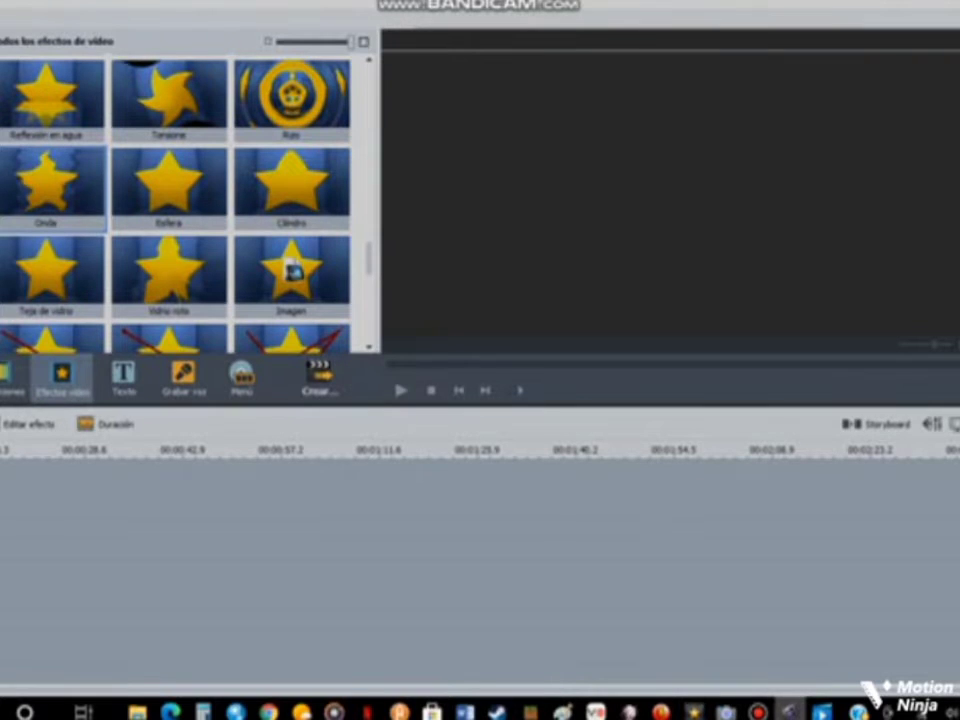
In the Onda effect's parameters, set Picos to 1 and Amplitud to 87, disable Vertical, and preview the frame at about 2.7 s
{"action": "mouse_move", "coordinate": [790, 712]}
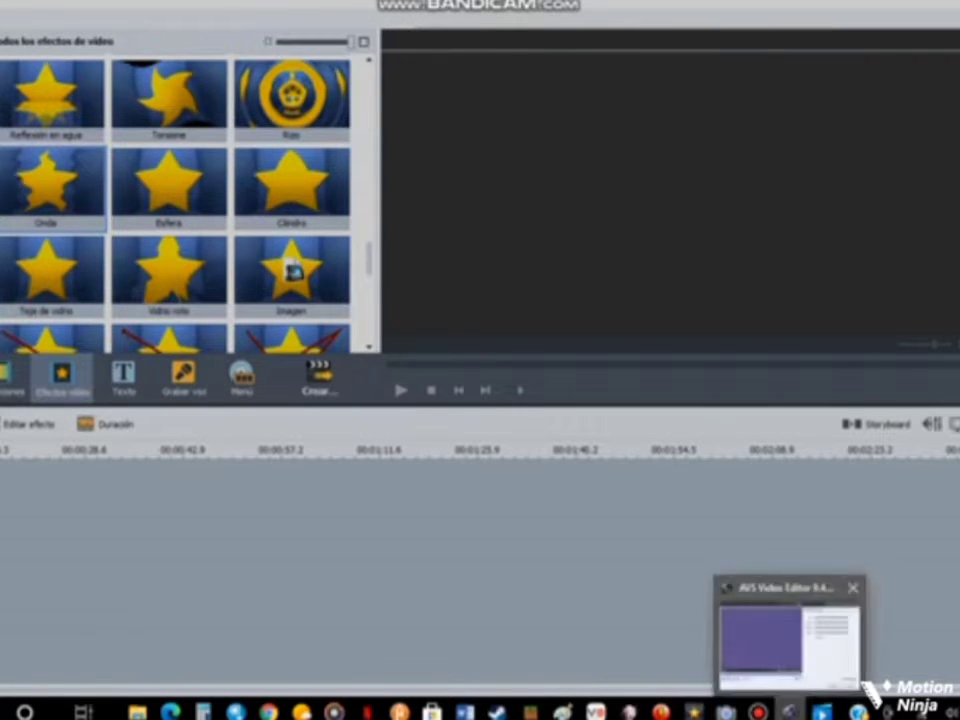
{"action": "left_click", "coordinate": [789, 645]}
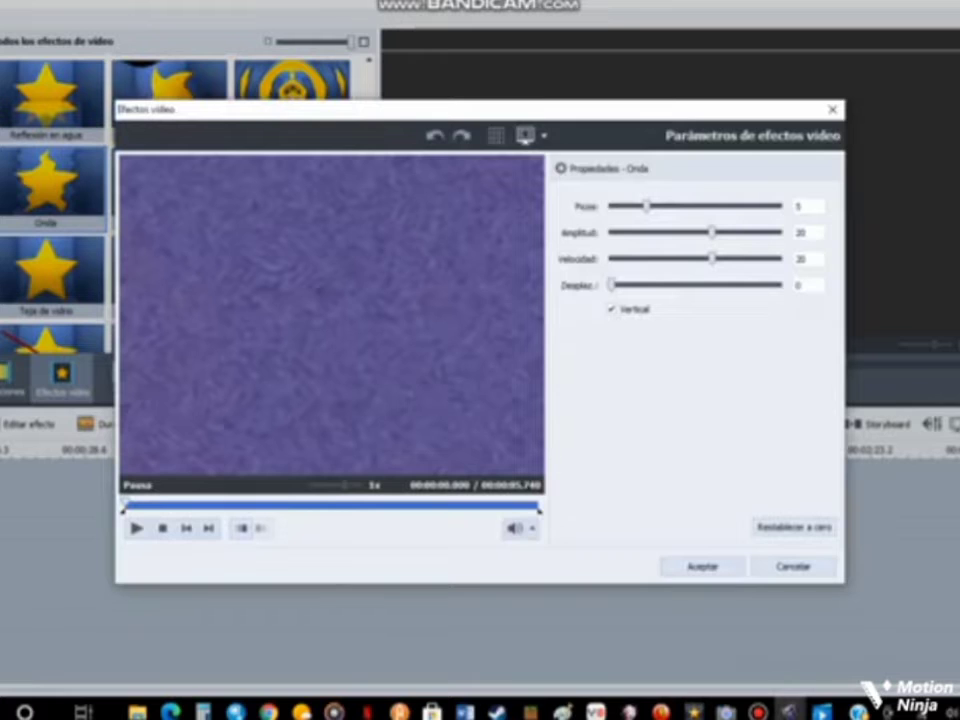
{"action": "left_click_drag", "start_coordinate": [646, 206], "coordinate": [611, 206]}
{"action": "left_click_drag", "start_coordinate": [712, 232], "coordinate": [757, 232]}
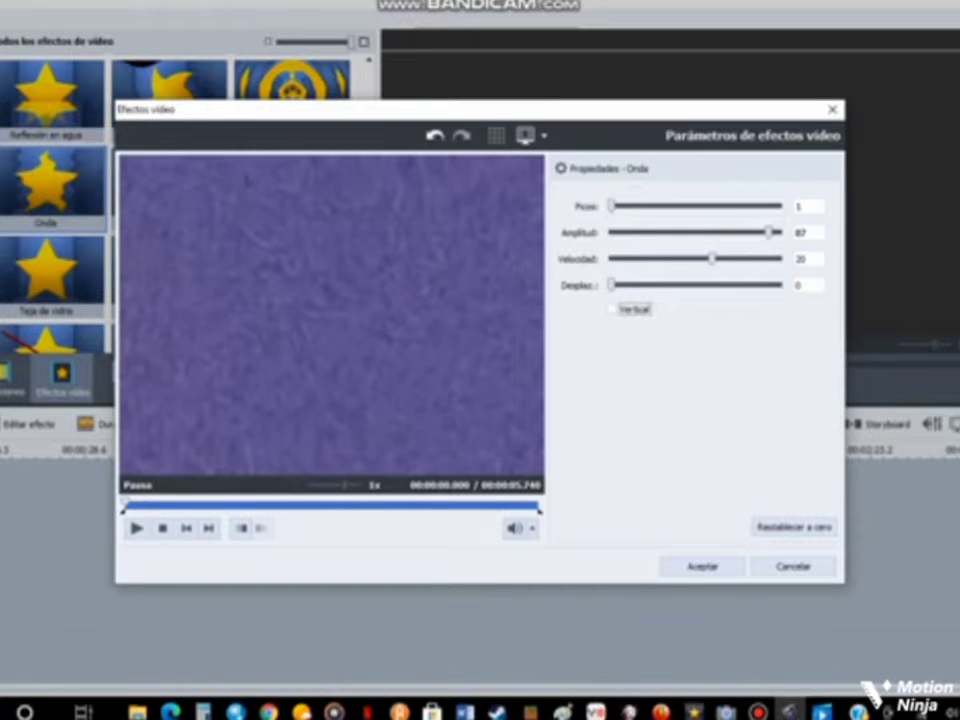
{"action": "left_click_drag", "start_coordinate": [125, 503], "coordinate": [319, 503]}
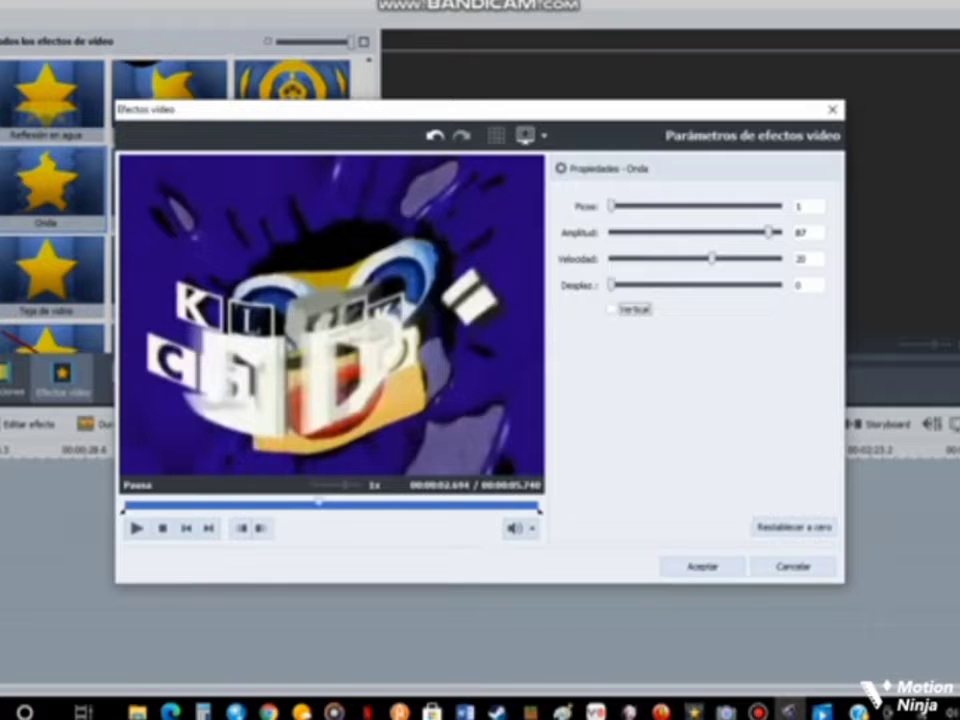
Set the Onda effect's Velocidad to 0, Desplaz. to 46 and Amplitud to 53, and accept the parameters
{"action": "left_click_drag", "start_coordinate": [712, 259], "coordinate": [695, 259]}
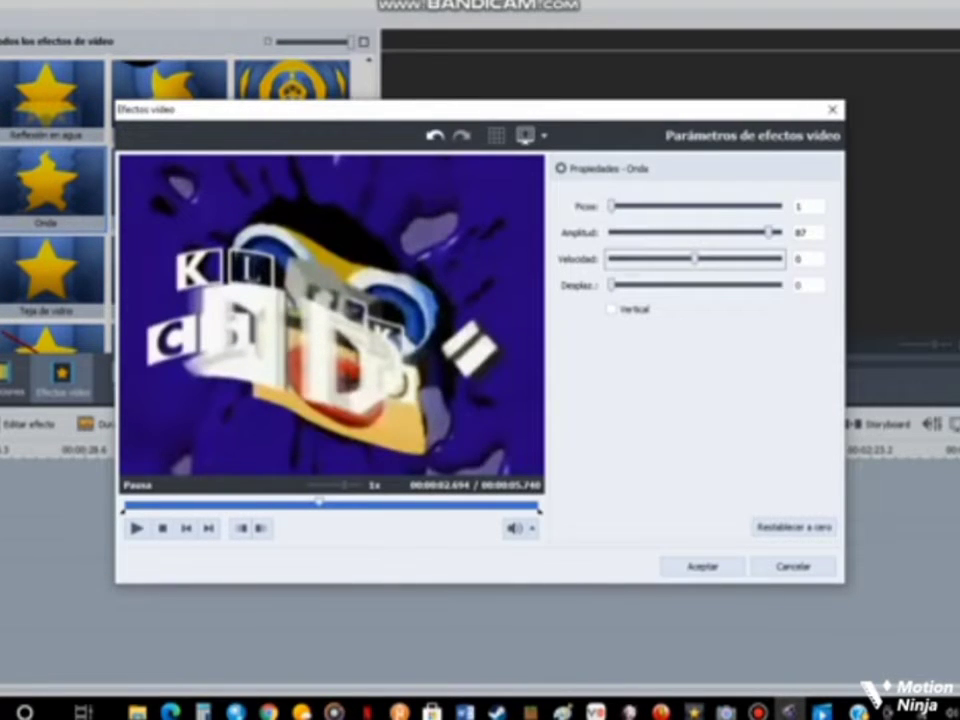
{"action": "left_click_drag", "start_coordinate": [611, 285], "coordinate": [688, 285]}
{"action": "left_click_drag", "start_coordinate": [769, 232], "coordinate": [739, 232]}
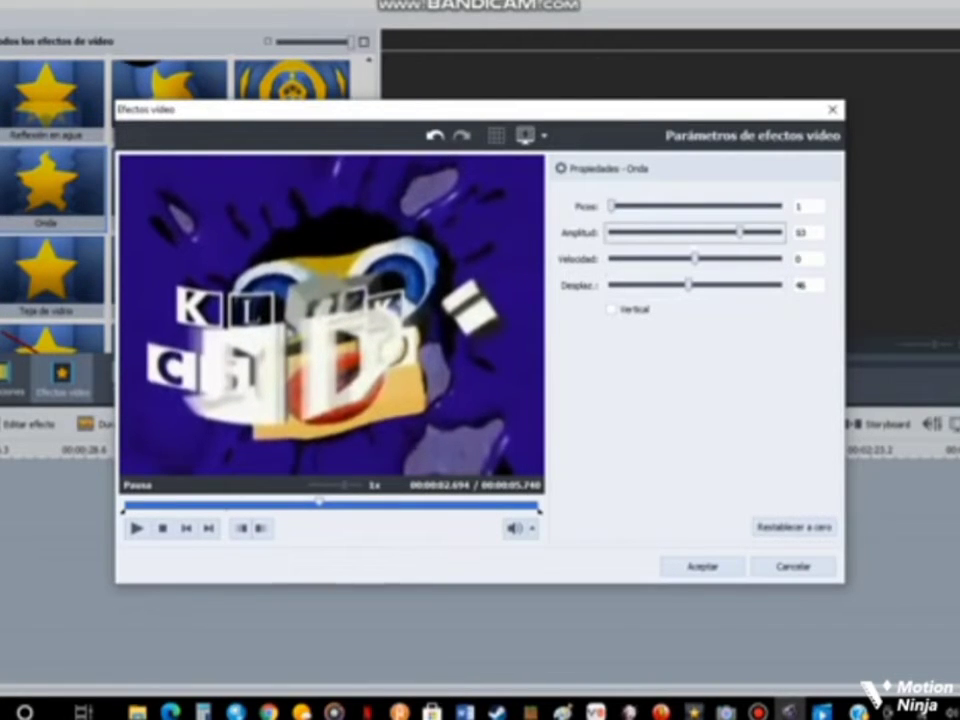
{"action": "left_click", "coordinate": [703, 566]}
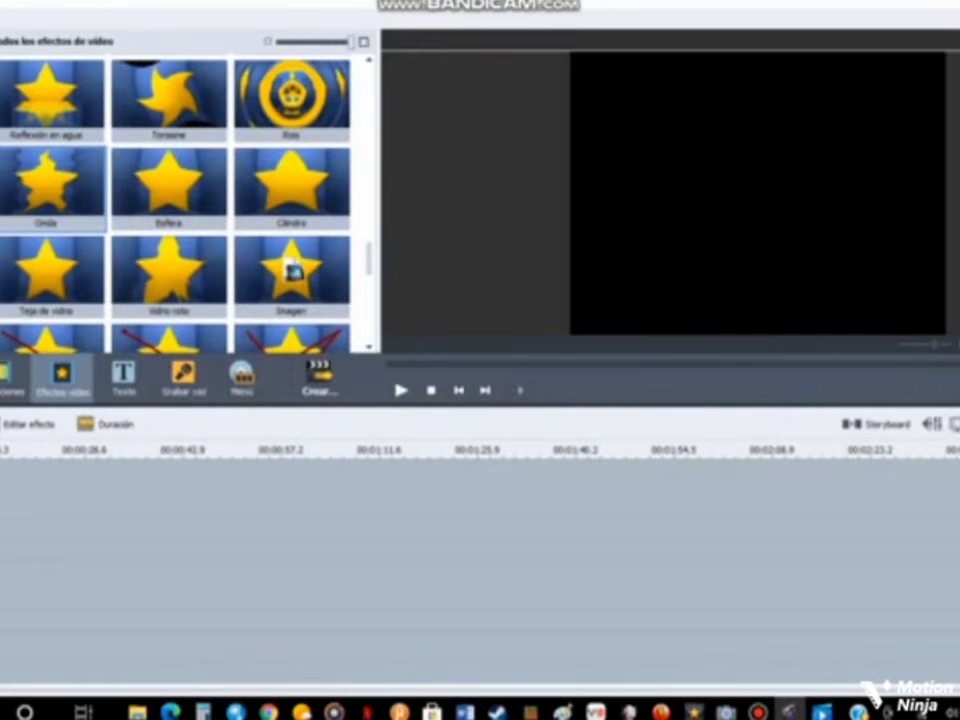
Paste a copy of the Onda effect onto the timeline
{"action": "left_click", "coordinate": [0, 560]}
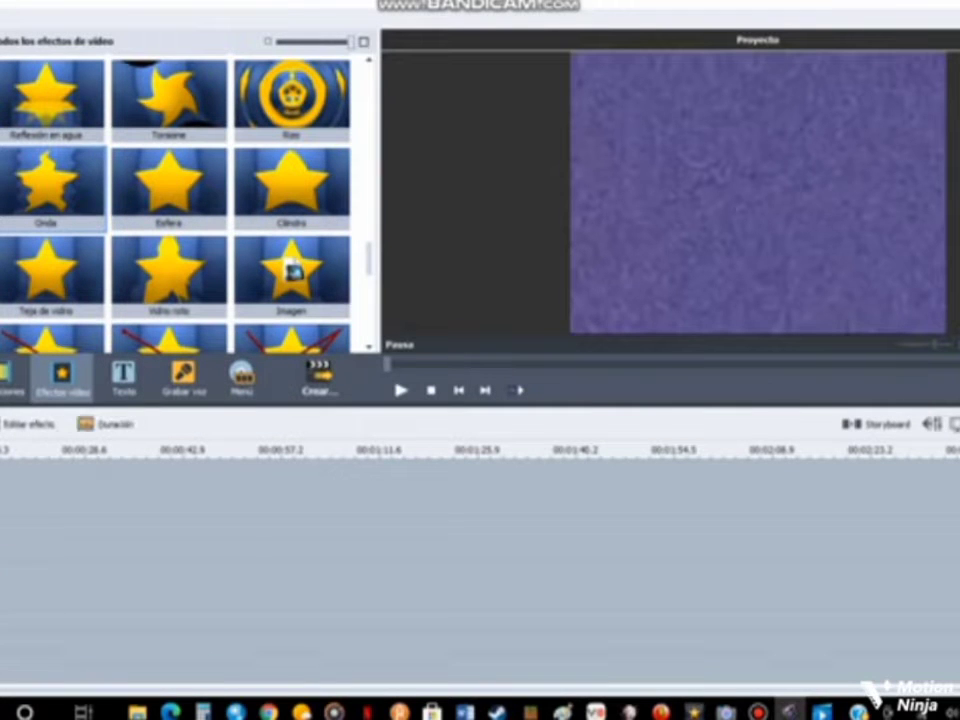
{"action": "right_click", "coordinate": [0, 558]}
{"action": "left_click", "coordinate": [4, 628]}
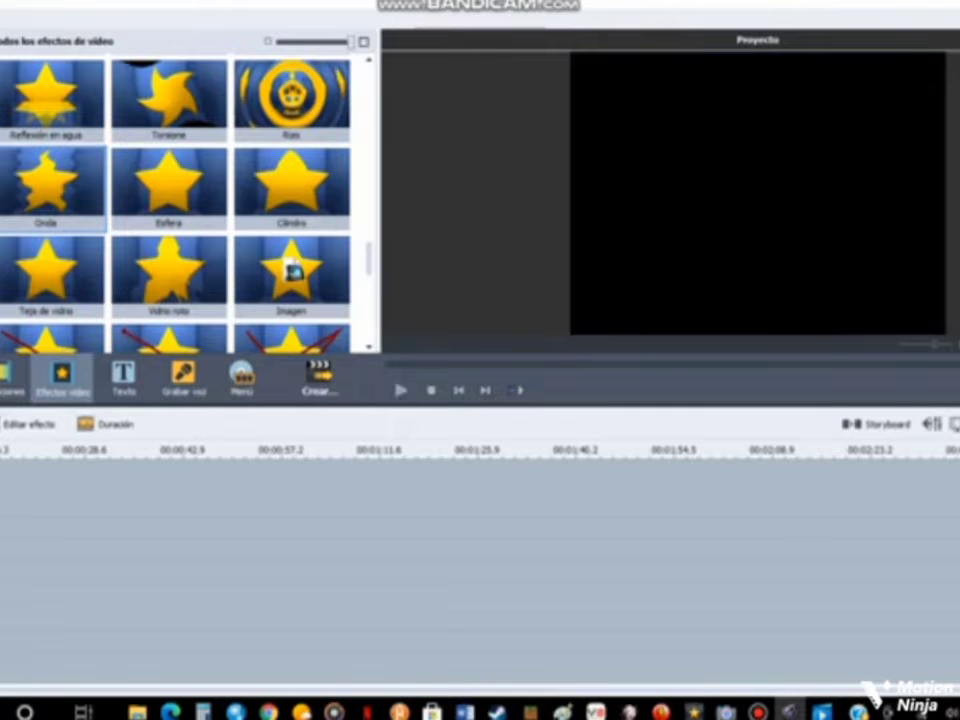
Enable Vertical for the copied Onda effect, preview it from about 2.4 s, and accept the parameters
{"action": "left_click", "coordinate": [22, 424]}
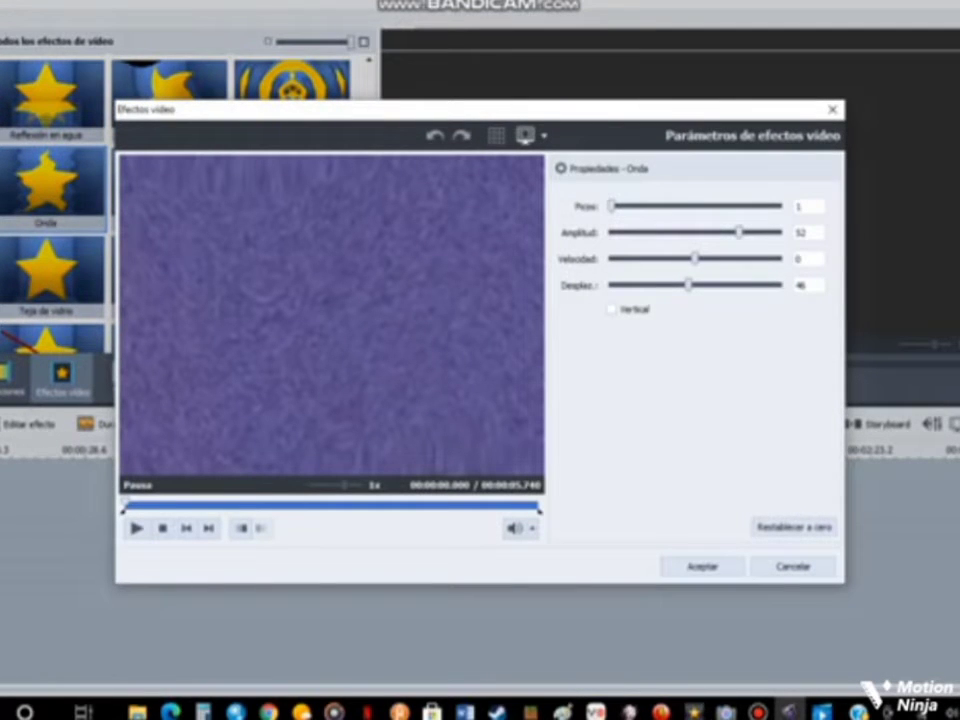
{"action": "mouse_move", "coordinate": [125, 502]}
{"action": "left_mouse_down"}
{"action": "mouse_move", "coordinate": [321, 502]}
{"action": "mouse_move", "coordinate": [301, 502]}
{"action": "left_mouse_up"}
{"action": "left_click", "coordinate": [613, 309]}
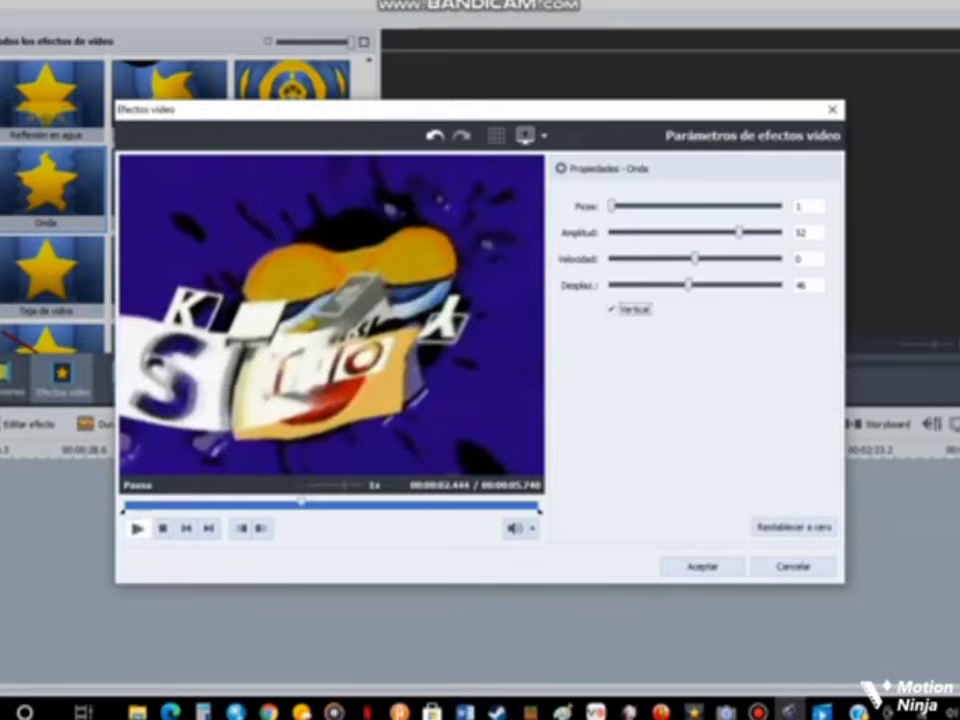
{"action": "left_click", "coordinate": [137, 528]}
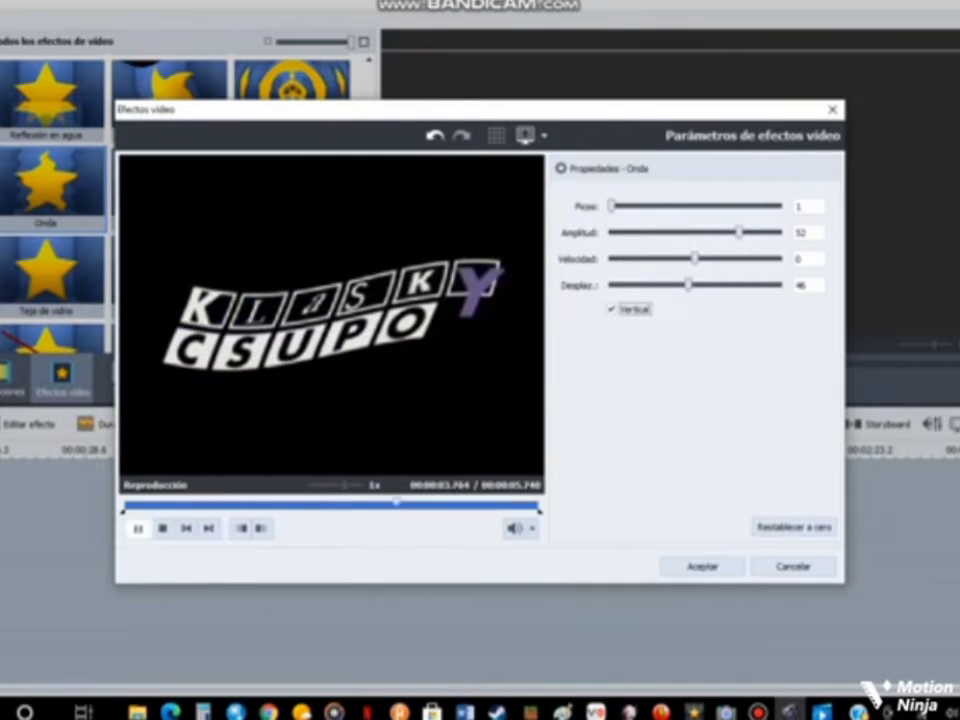
{"action": "left_click", "coordinate": [137, 528]}
{"action": "left_click", "coordinate": [702, 566]}
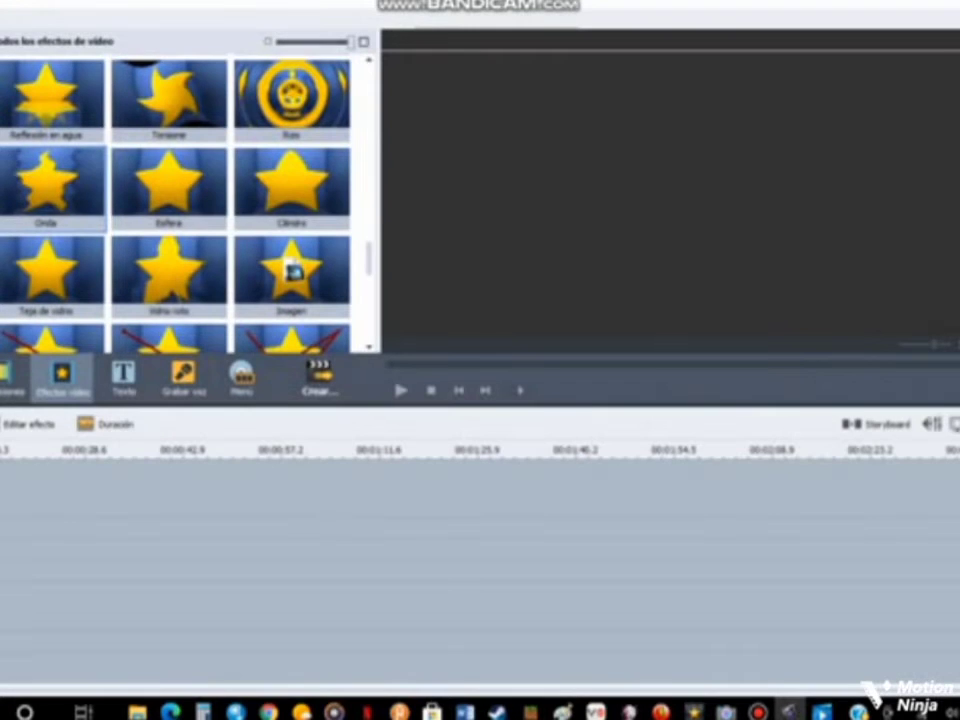
Add the Espejo (Mirror) video effect over the clip and shorten it to the clip's length
{"action": "scroll", "coordinate": [175, 200], "scroll_direction": "up", "scroll_amount": 10}
{"action": "scroll", "coordinate": [175, 200], "scroll_direction": "down", "scroll_amount": 10}
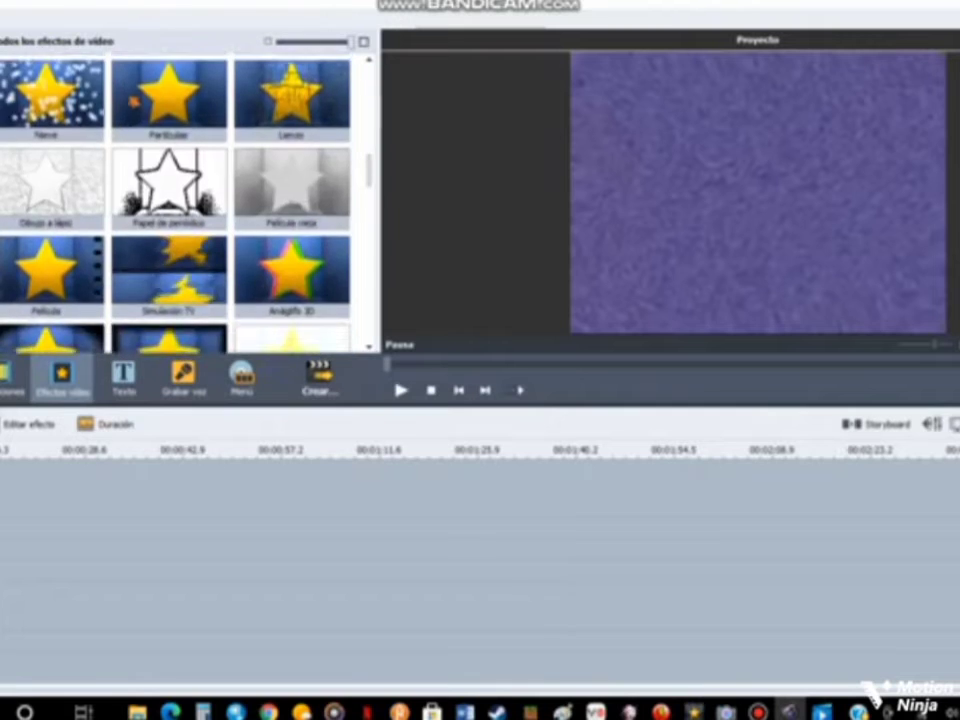
{"action": "left_click_drag", "start_coordinate": [291, 270], "coordinate": [3, 528]}
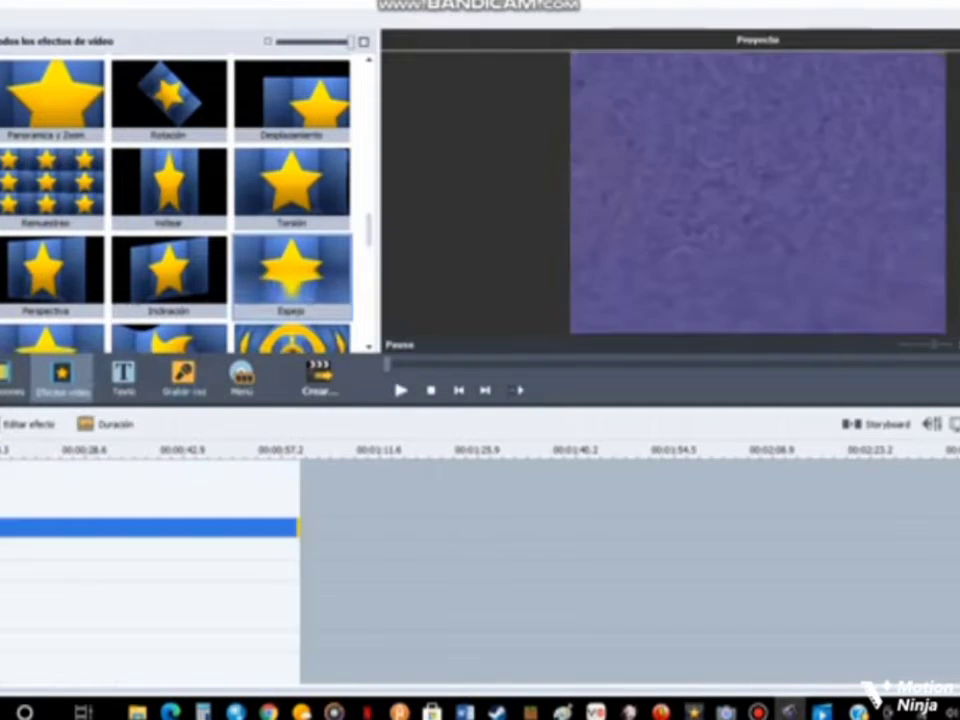
{"action": "key", "text": "Delete"}
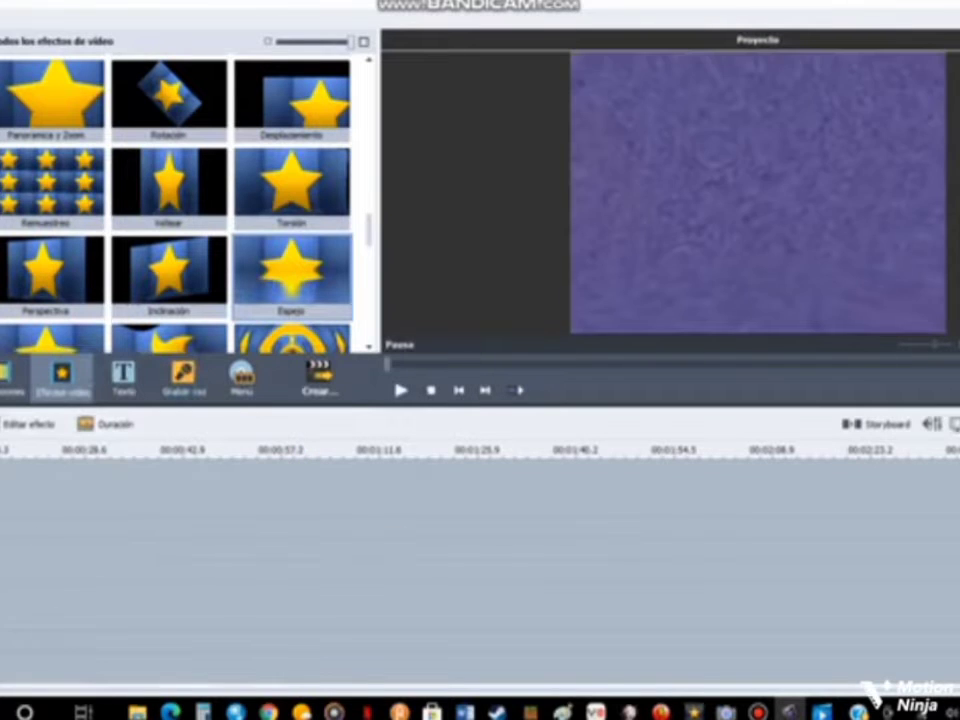
{"action": "key", "text": "Delete"}
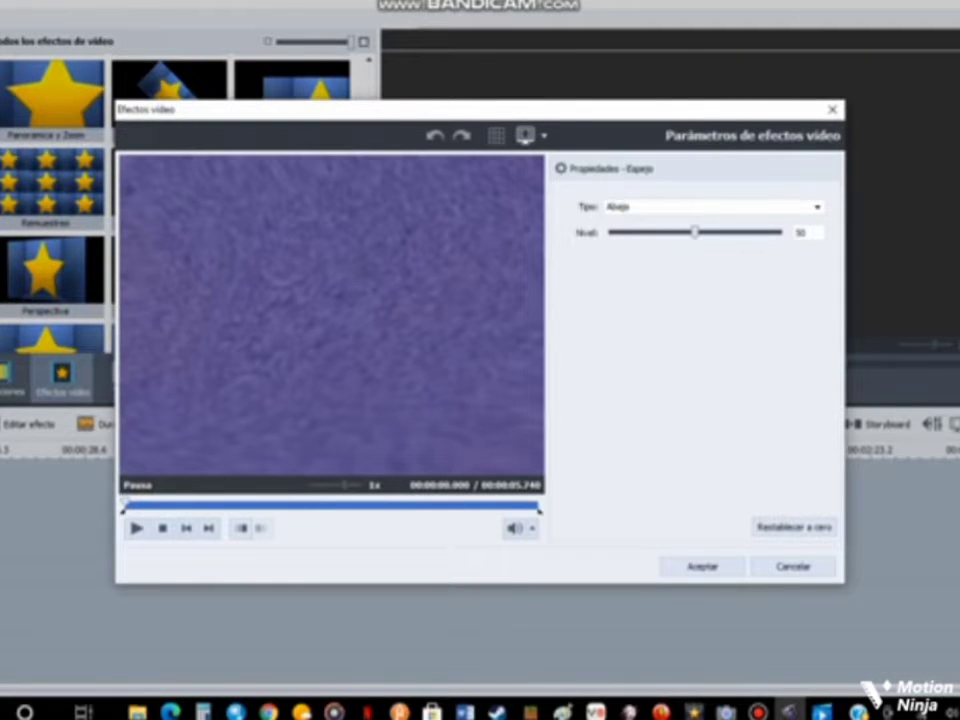
Set the Espejo effect's type to Derecha, play the preview, and accept the parameters
{"action": "left_click", "coordinate": [713, 206]}
{"action": "left_click", "coordinate": [640, 285]}
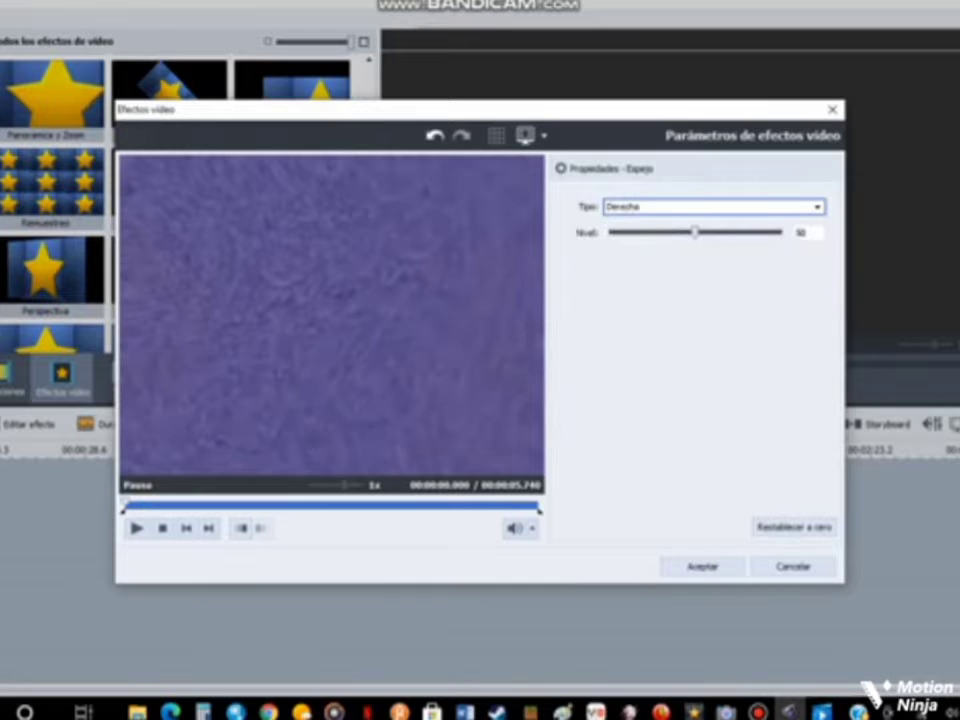
{"action": "left_click", "coordinate": [137, 528]}
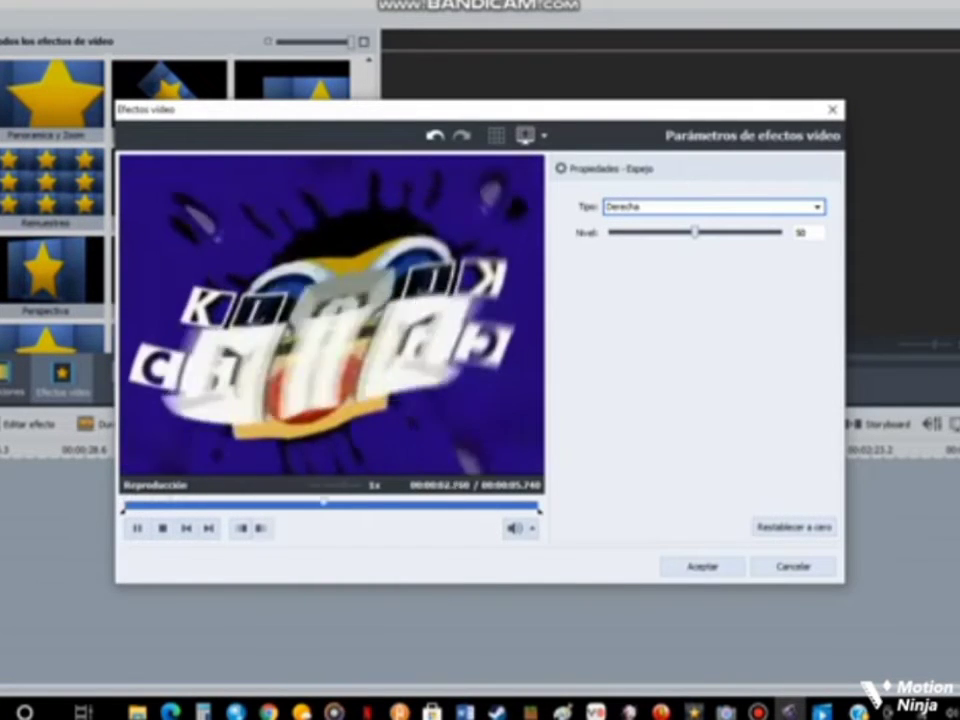
{"action": "left_click", "coordinate": [702, 567]}
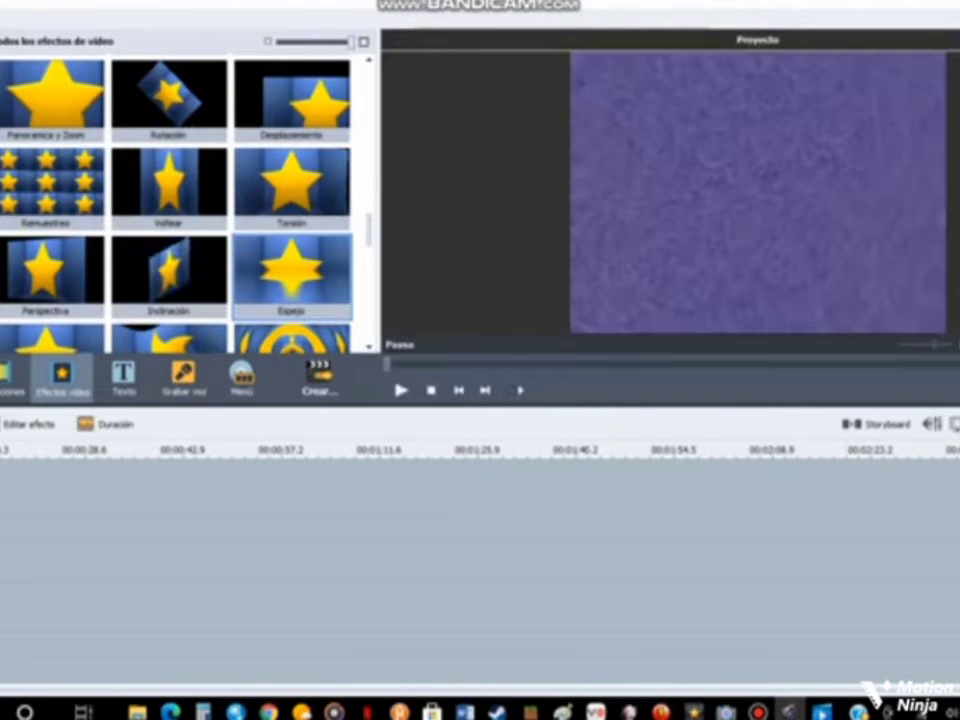
In the video clip's audio correction, enable Pitch-shift with Velocidad at 105 and accept
{"action": "scroll", "coordinate": [168, 268], "scroll_direction": "up", "scroll_amount": 3}
{"action": "scroll", "coordinate": [168, 268], "scroll_direction": "up", "scroll_amount": 1}
{"action": "key", "text": "Delete"}
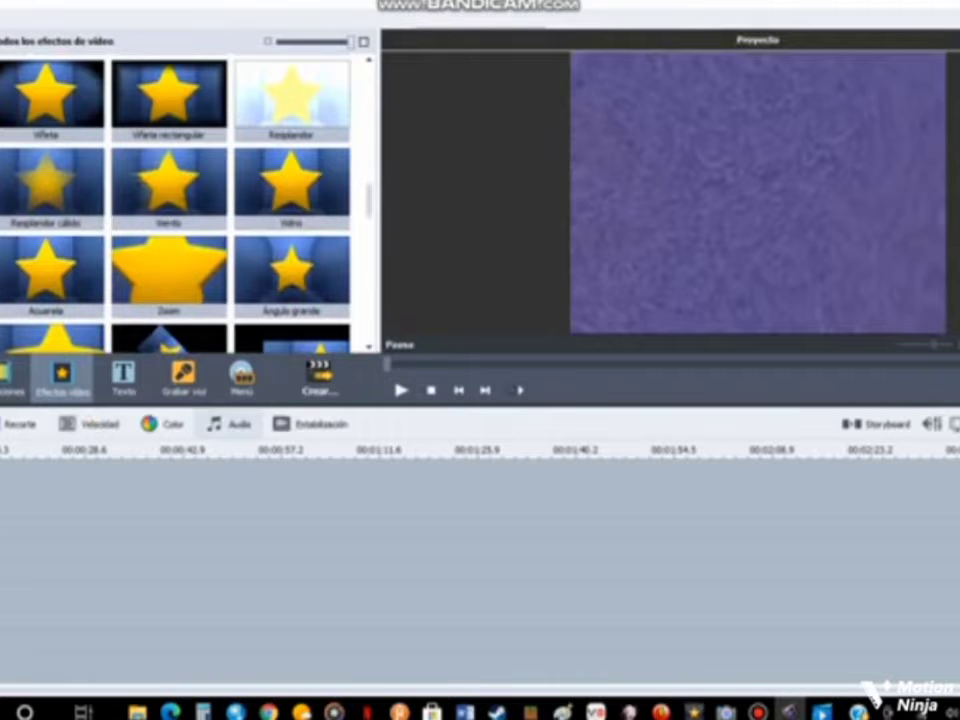
{"action": "key", "text": "Delete"}
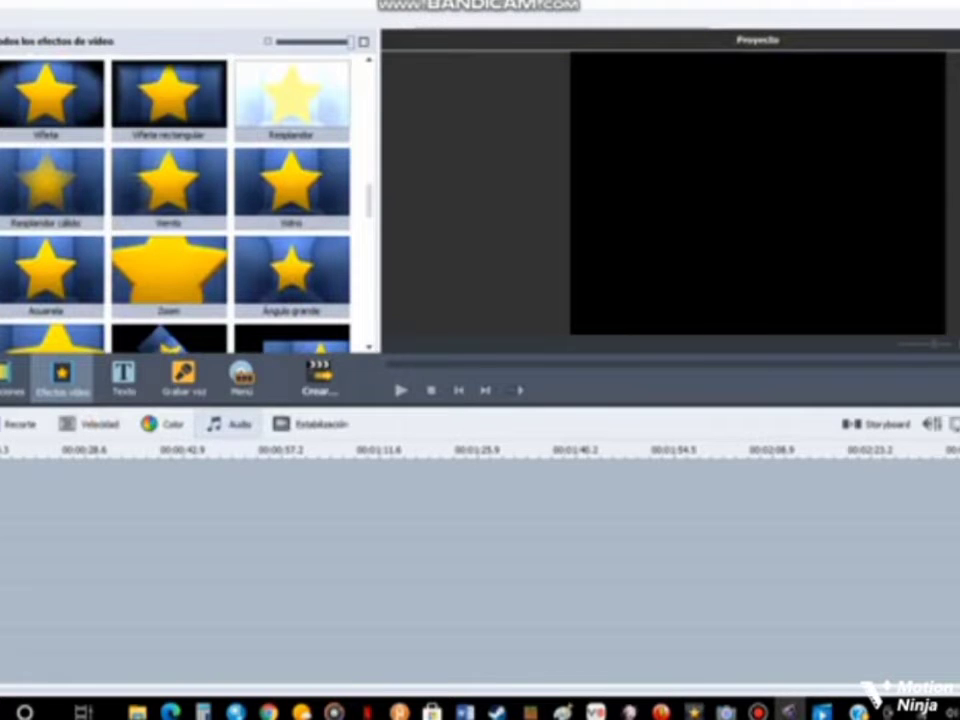
{"action": "left_click", "coordinate": [229, 424]}
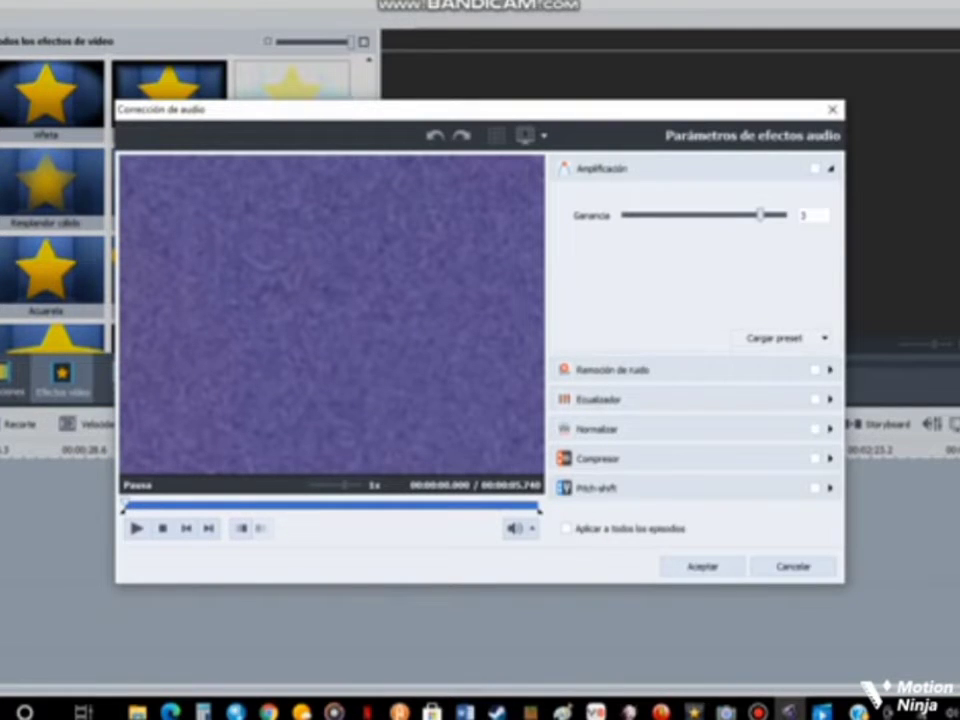
{"action": "left_click", "coordinate": [815, 488]}
{"action": "left_click_drag", "start_coordinate": [678, 363], "coordinate": [711, 362]}
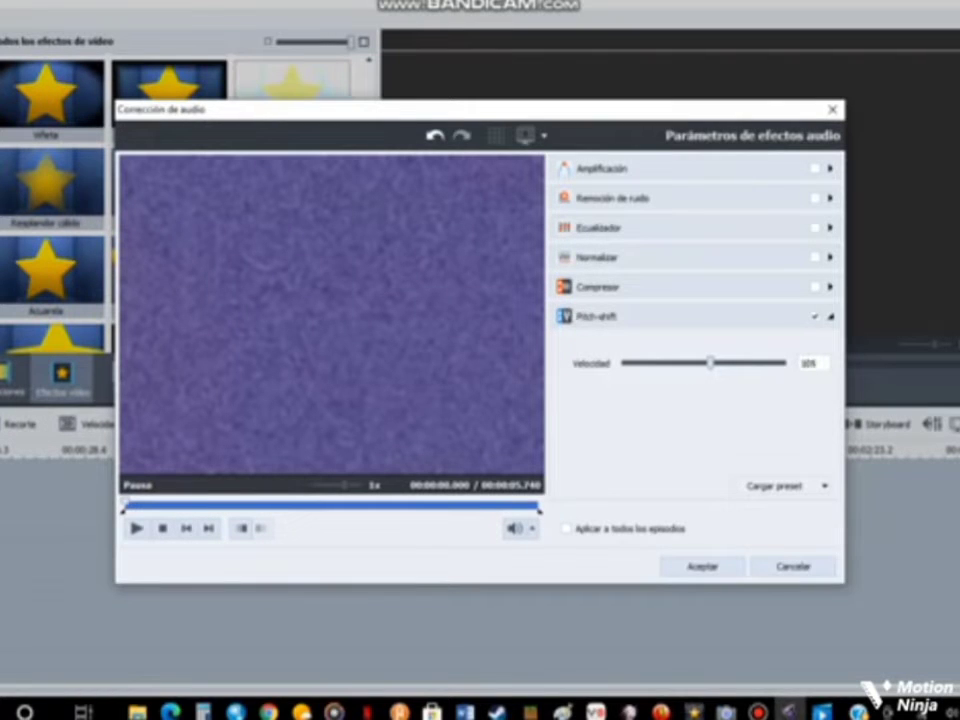
{"action": "left_click", "coordinate": [702, 566]}
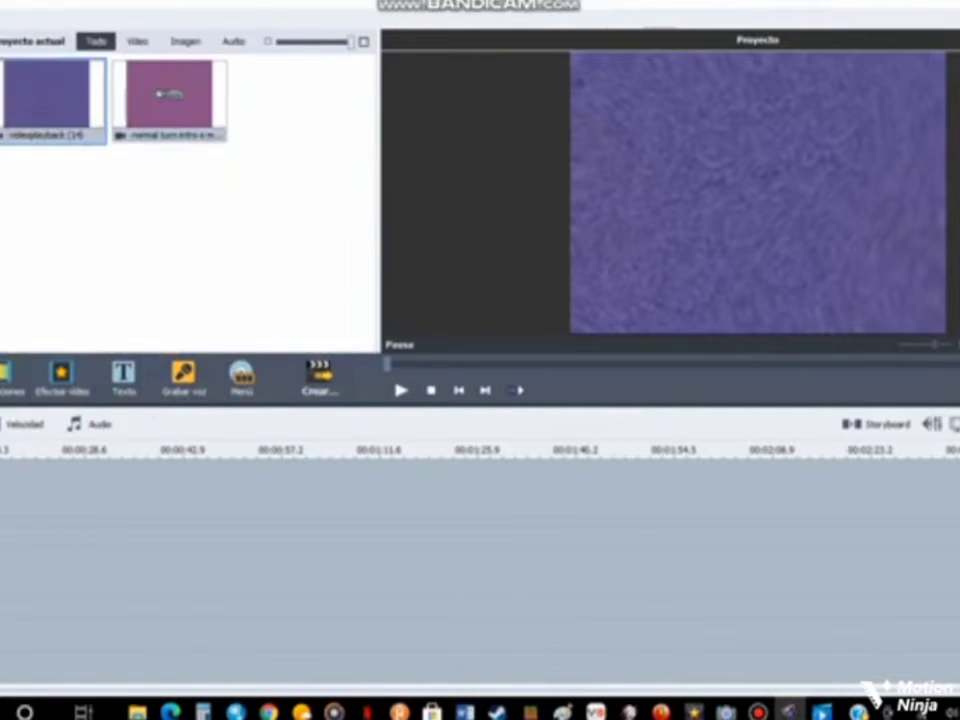
Enable Pitch-shift for the separate audio-track clip, raise its Velocidad, and accept the audio correction
{"action": "left_click", "coordinate": [95, 424]}
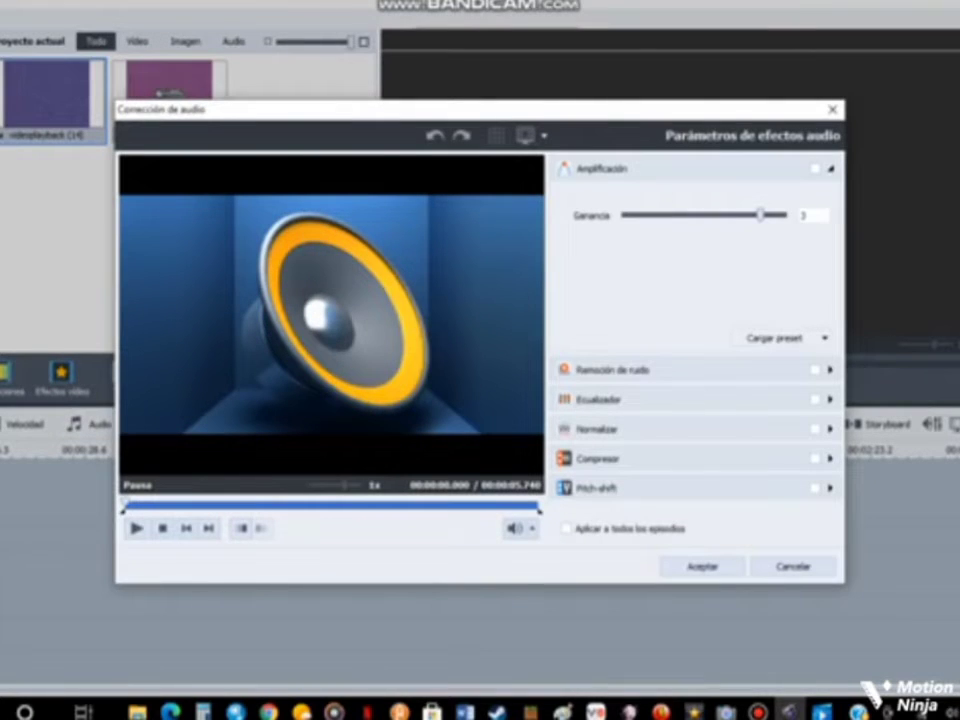
{"action": "left_click", "coordinate": [815, 488]}
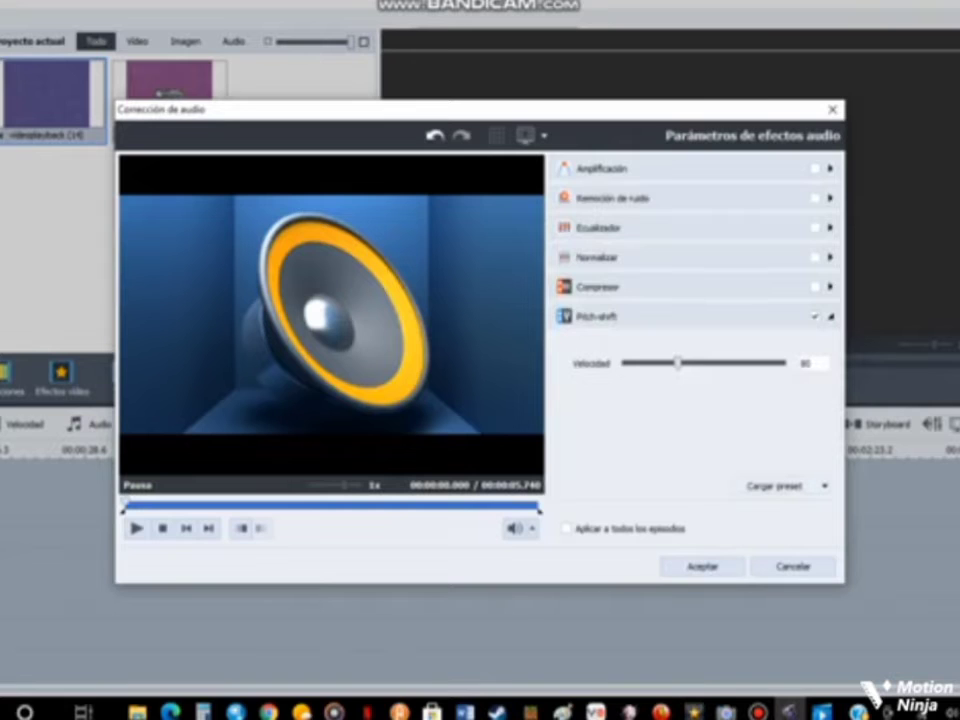
{"action": "left_click_drag", "start_coordinate": [678, 363], "coordinate": [750, 363]}
{"action": "left_click", "coordinate": [702, 567]}
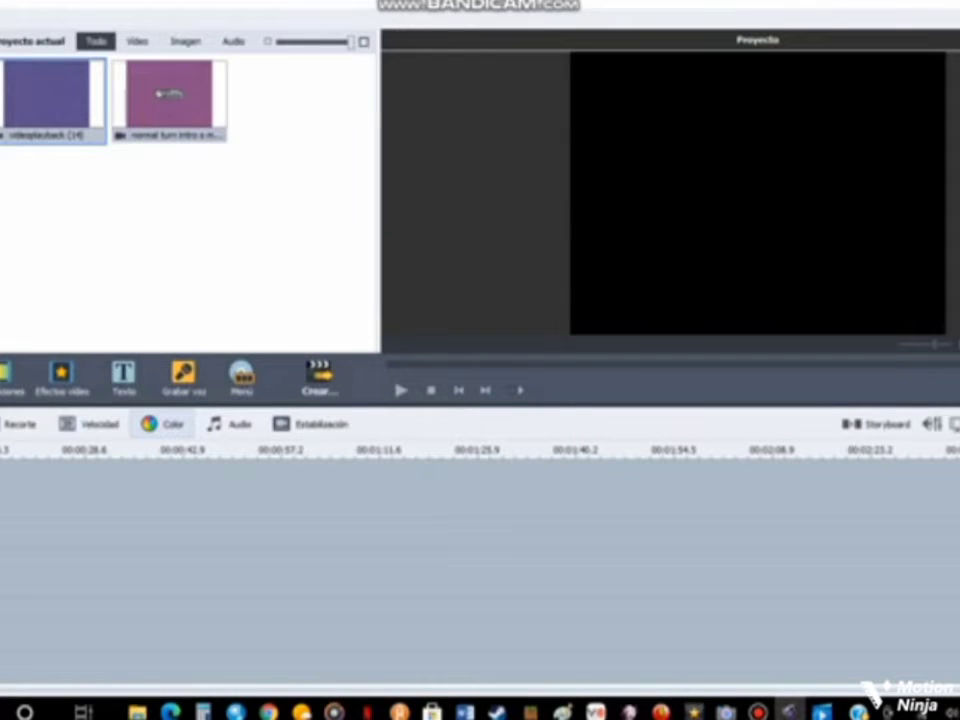
In the clip's colour correction, shift Matiz to about -119, accept it, and play the project preview
{"action": "left_click", "coordinate": [163, 424]}
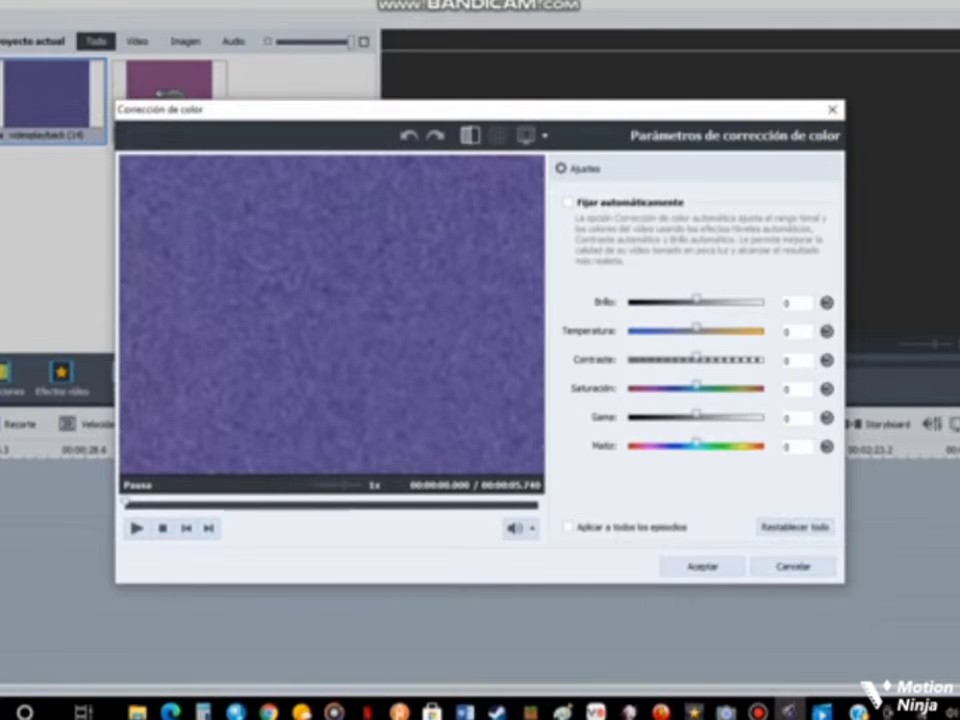
{"action": "left_click_drag", "start_coordinate": [697, 443], "coordinate": [655, 443]}
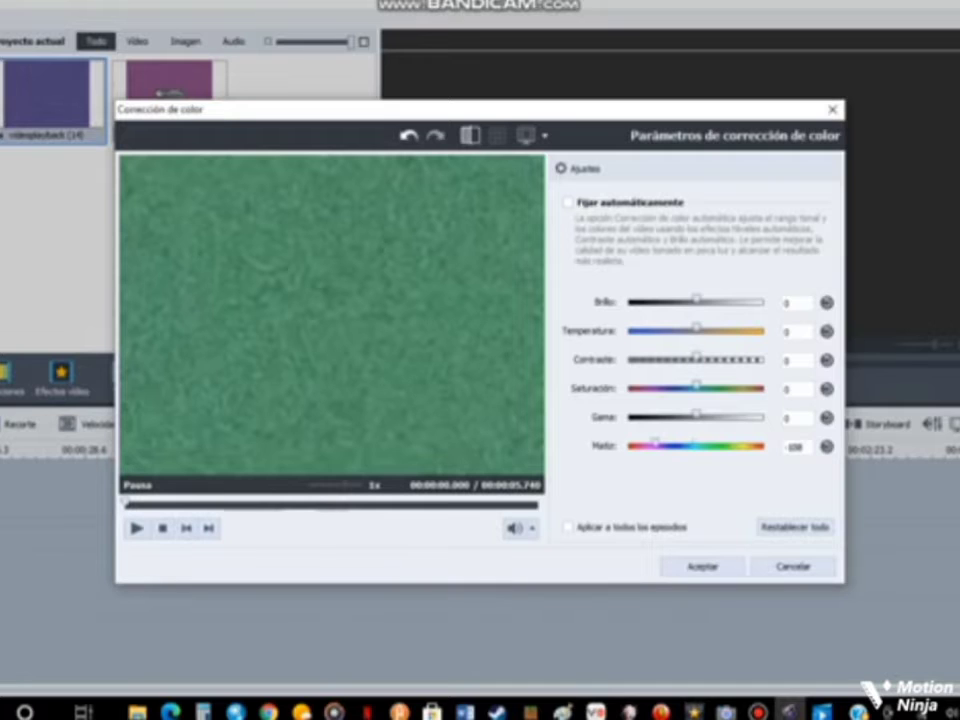
{"action": "left_click_drag", "start_coordinate": [126, 503], "coordinate": [247, 503]}
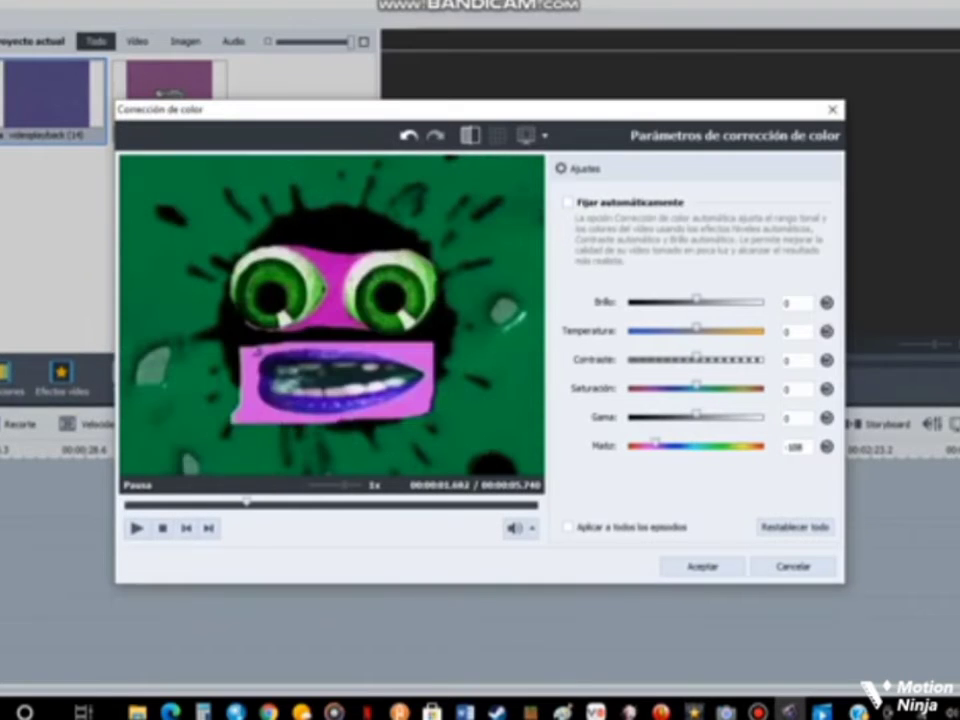
{"action": "left_click_drag", "start_coordinate": [655, 443], "coordinate": [651, 445]}
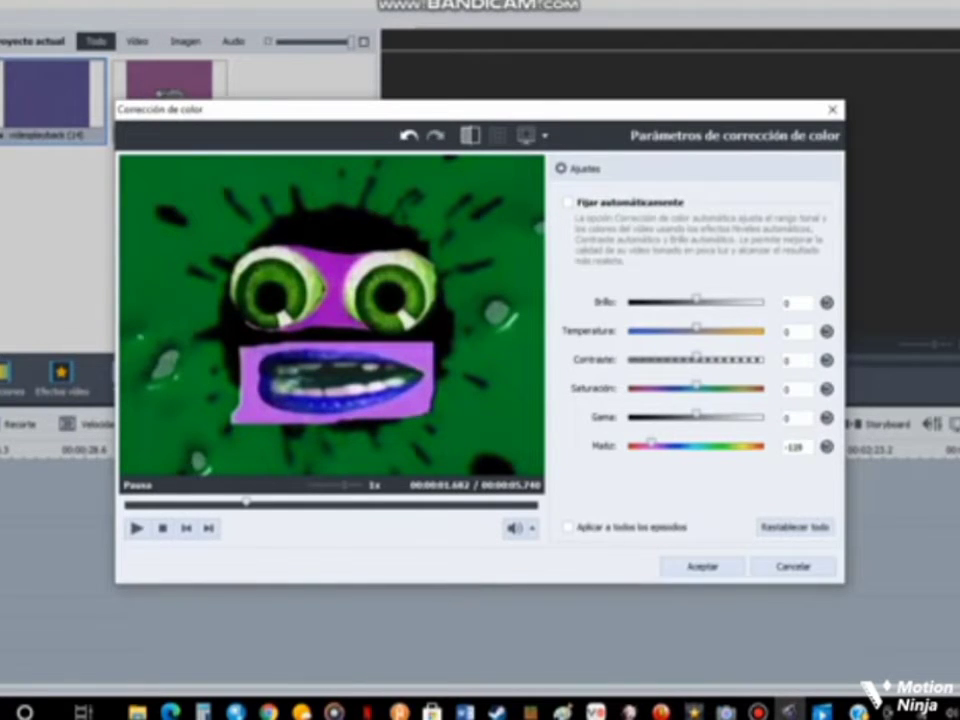
{"action": "left_click", "coordinate": [702, 567]}
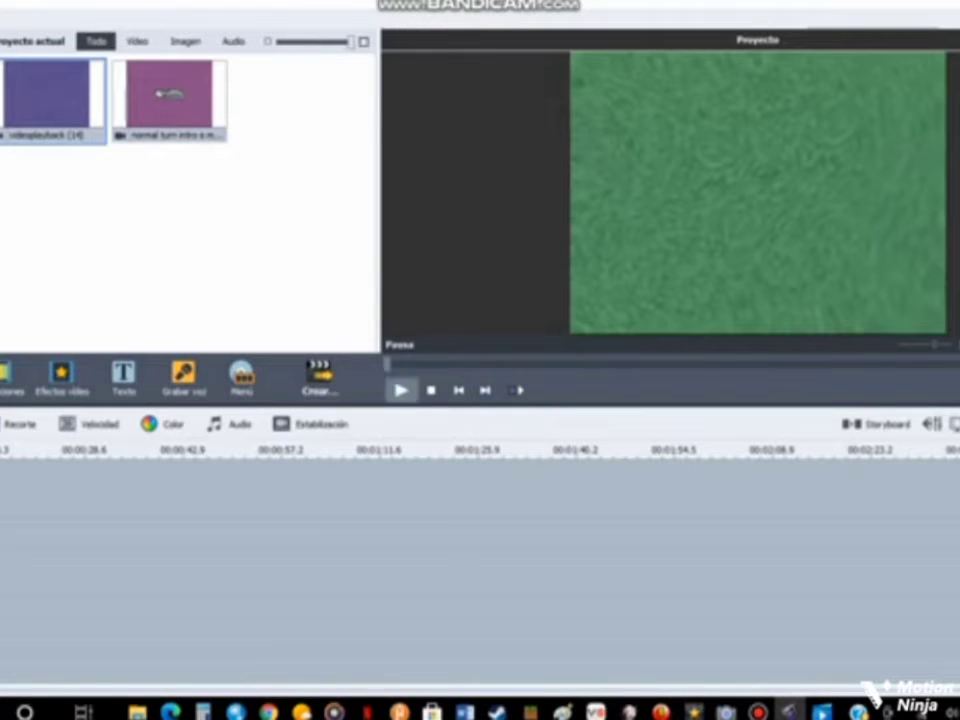
{"action": "key", "text": "space"}
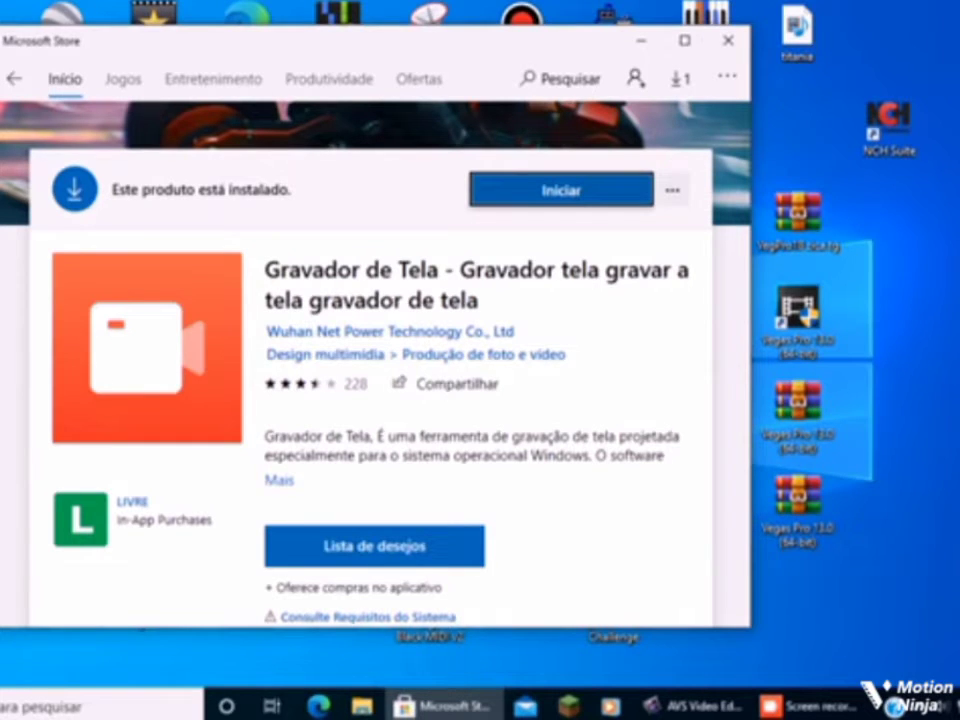
Switch to the Portuguese AVS Video Editor project, clear the existing timeline items, and place the videoplayback (22) clip on the timeline
{"action": "left_click", "coordinate": [692, 706]}
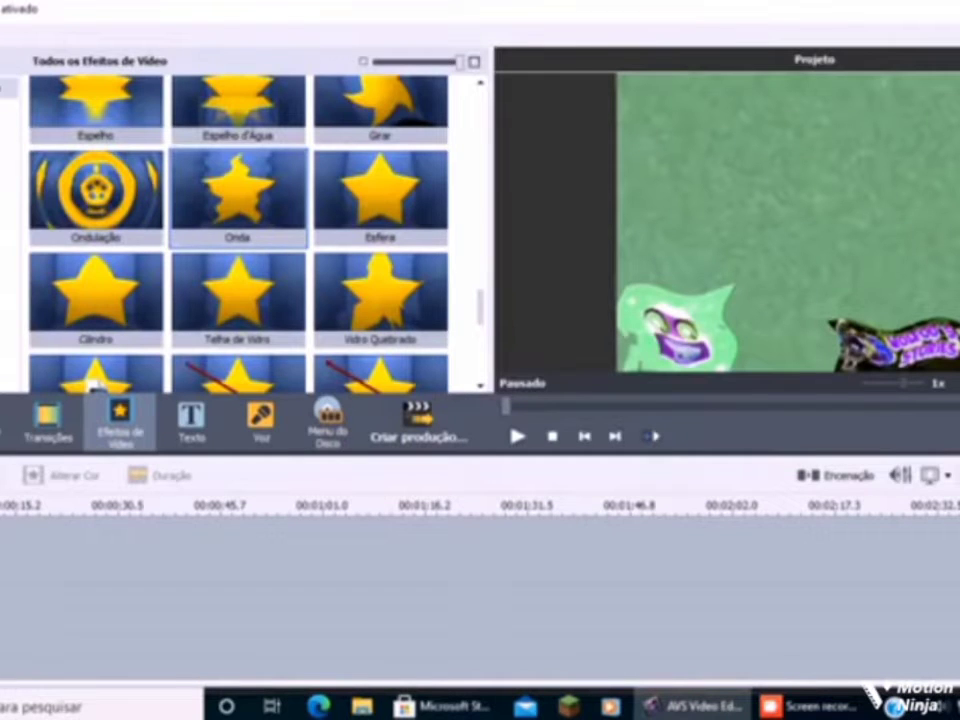
{"action": "right_click", "coordinate": [2, 544]}
{"action": "left_click", "coordinate": [8, 522]}
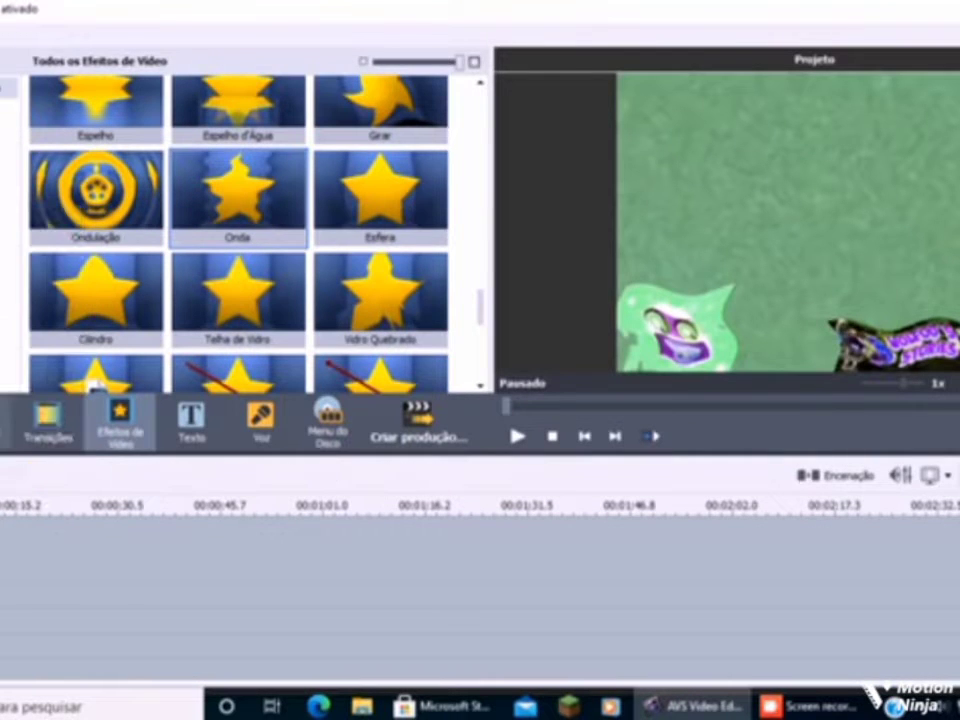
{"action": "left_click", "coordinate": [4, 422]}
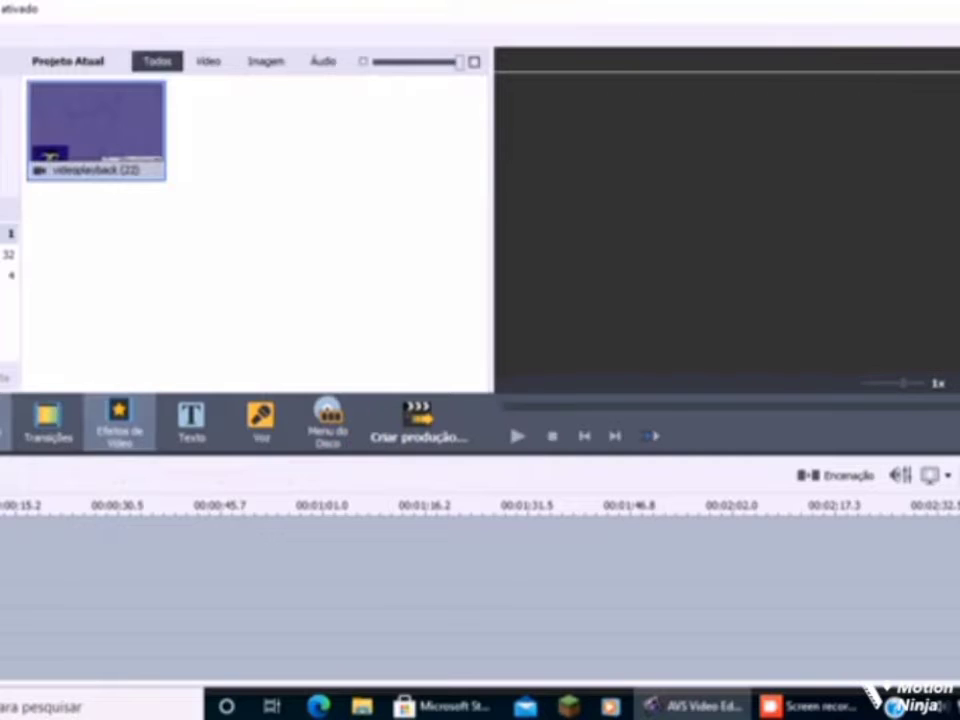
{"action": "left_click_drag", "start_coordinate": [122, 140], "coordinate": [40, 615]}
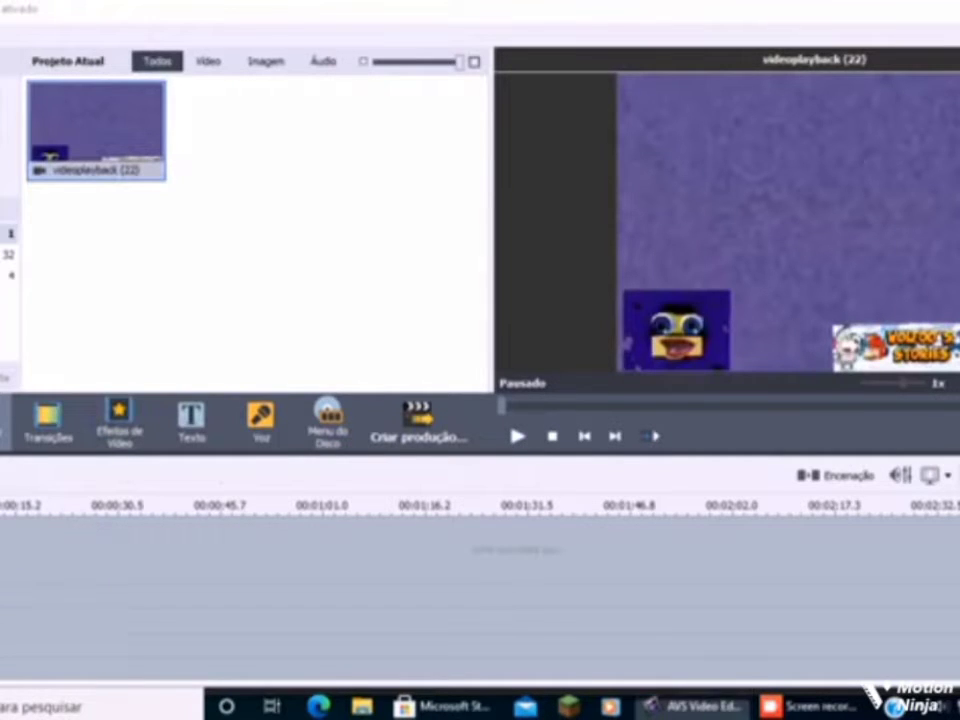
{"action": "left_click", "coordinate": [520, 414]}
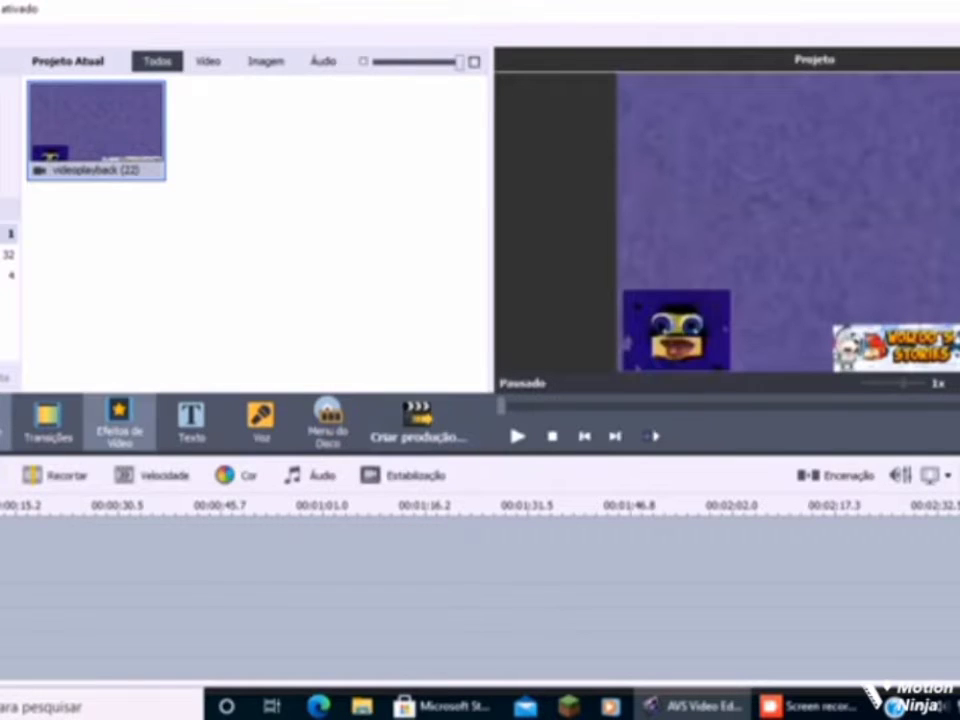
Add the Onda (Wave) video effect over the clip at the clip's length and open its settings
{"action": "left_click", "coordinate": [119, 420]}
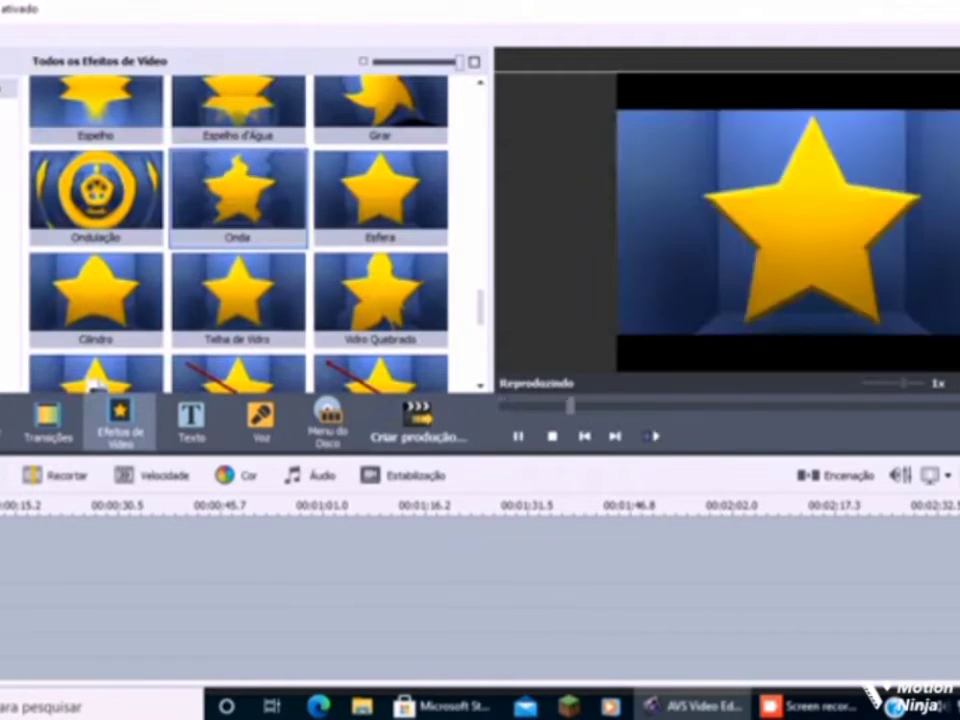
{"action": "left_click_drag", "start_coordinate": [93, 385], "coordinate": [15, 640]}
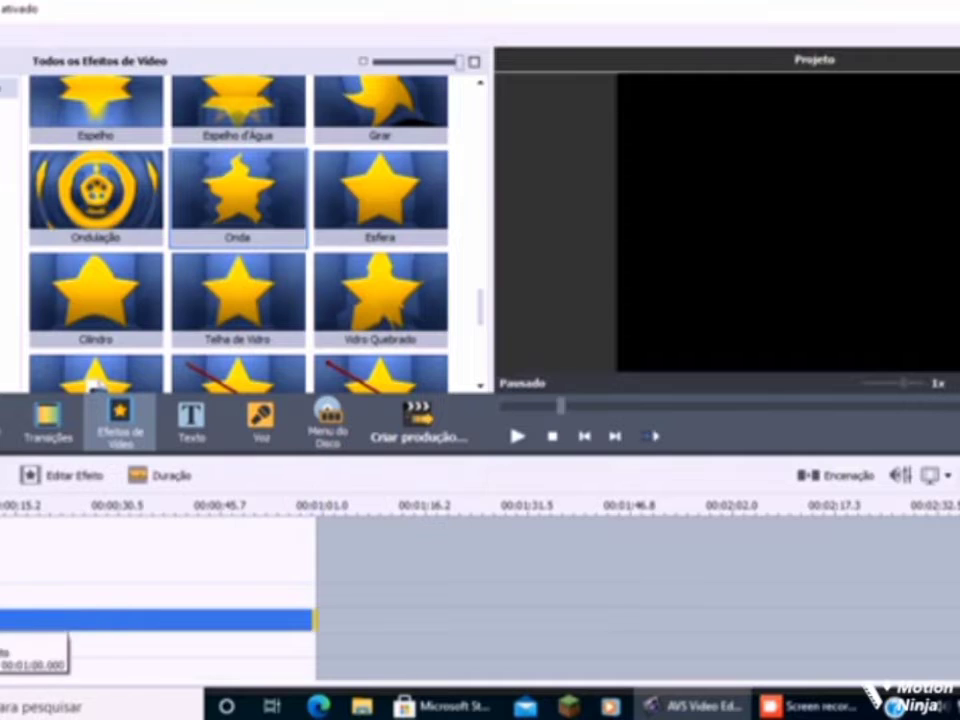
{"action": "left_click", "coordinate": [62, 475]}
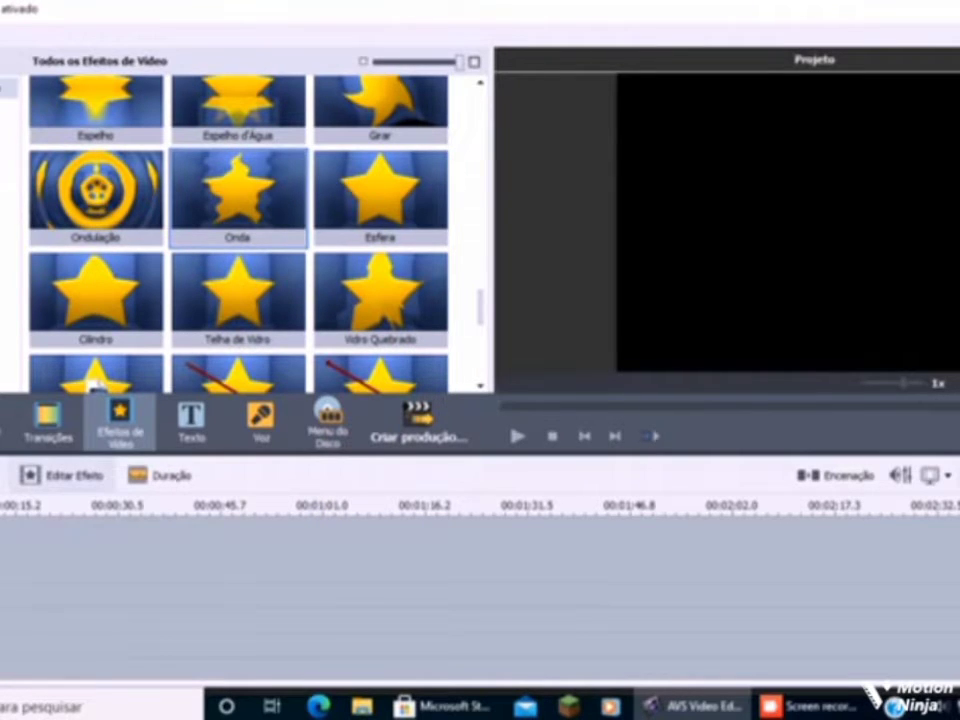
{"action": "key", "text": "Return"}
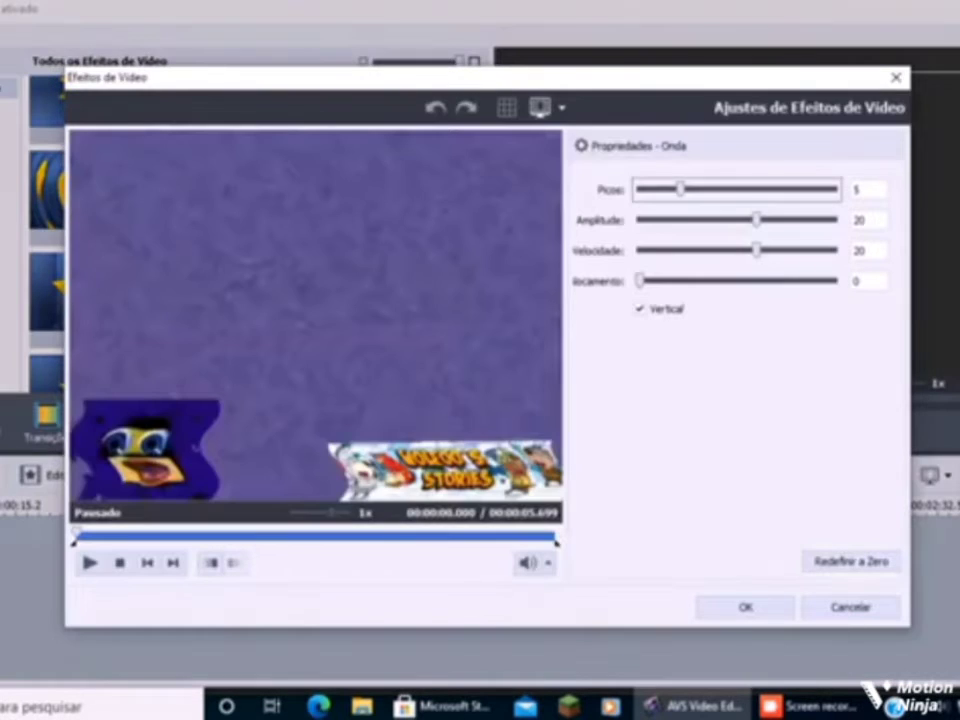
Set the Onda effect's Picos to 1 and its Velocidade to 0, checking a frame about 1.8 seconds in
{"action": "left_click_drag", "start_coordinate": [680, 189], "coordinate": [640, 189]}
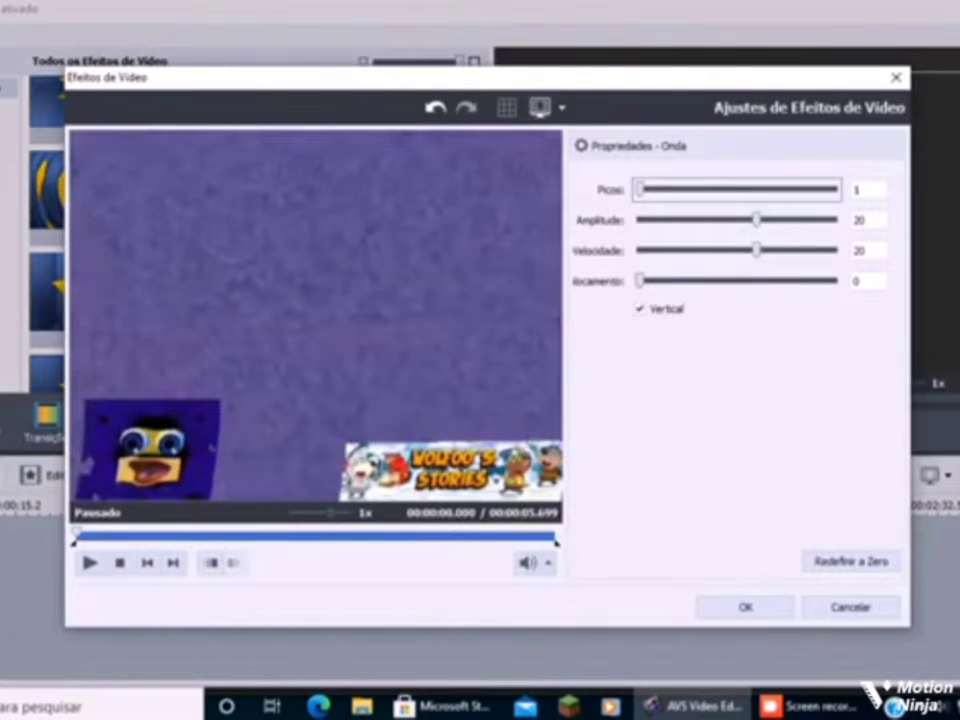
{"action": "left_click", "coordinate": [226, 536]}
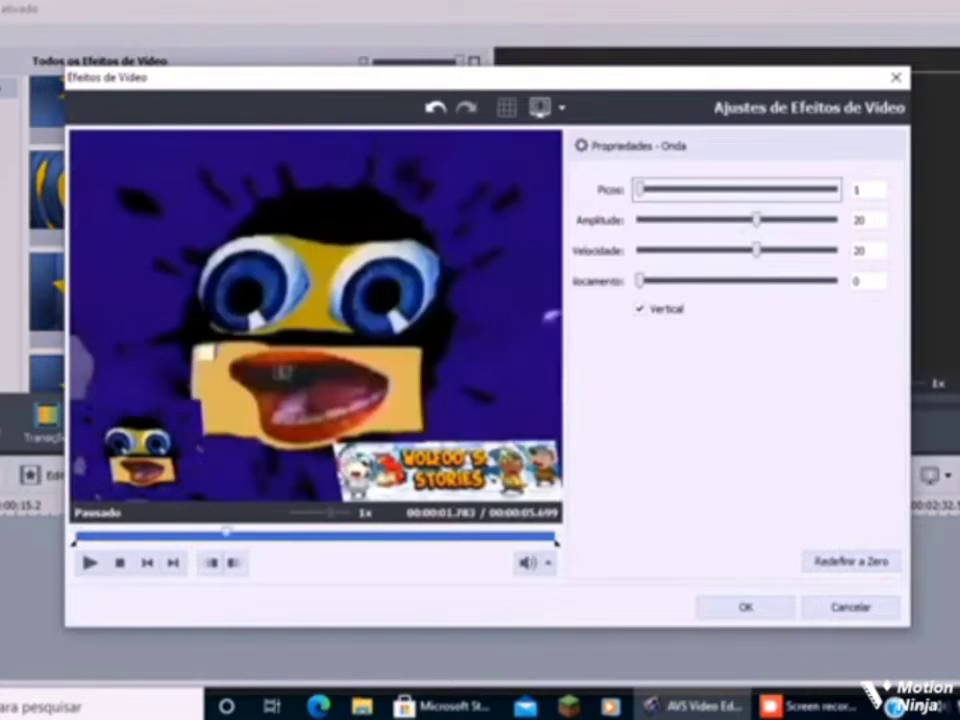
{"action": "double_click", "coordinate": [860, 251]}
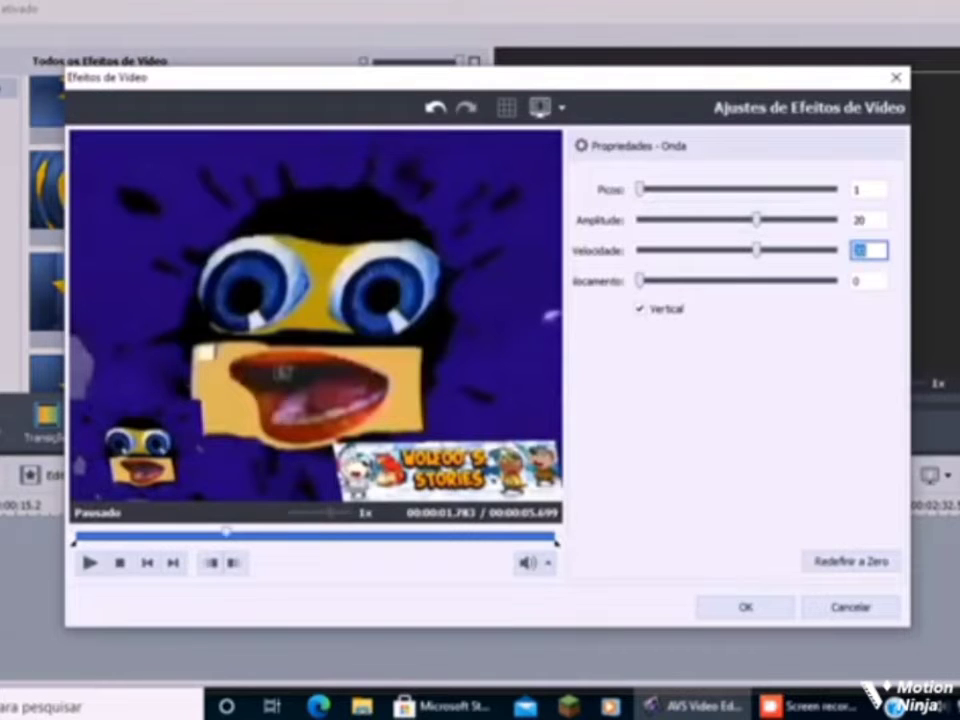
{"action": "key", "text": "BackSpace"}
{"action": "type", "text": "8"}
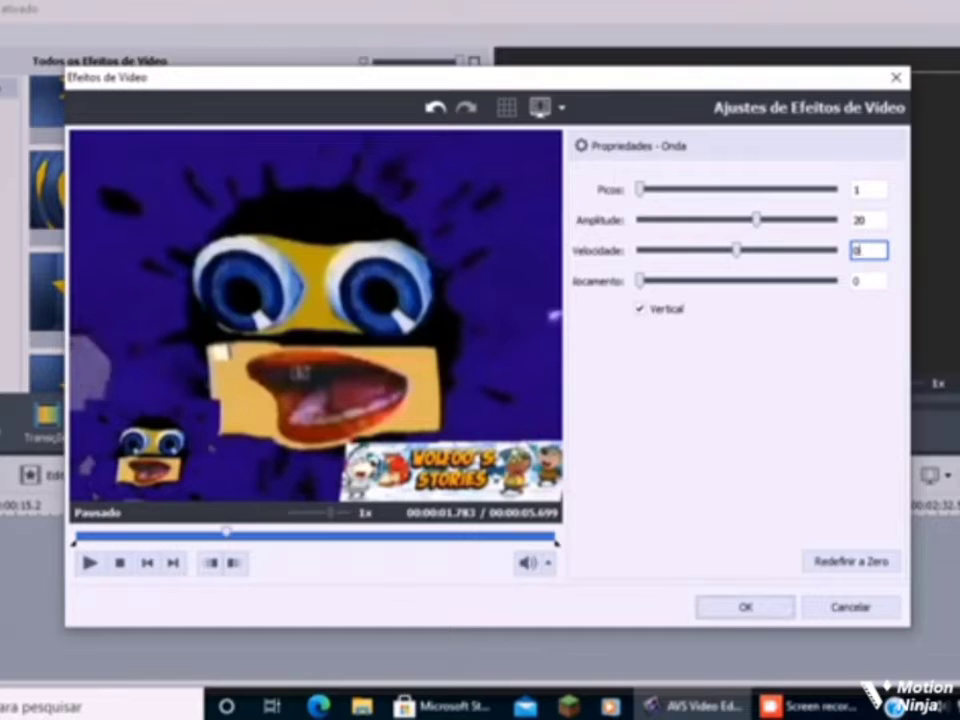
Set the Onda effect's Picos to 2 and accept the effect settings
{"action": "left_click_drag", "start_coordinate": [640, 190], "coordinate": [660, 190]}
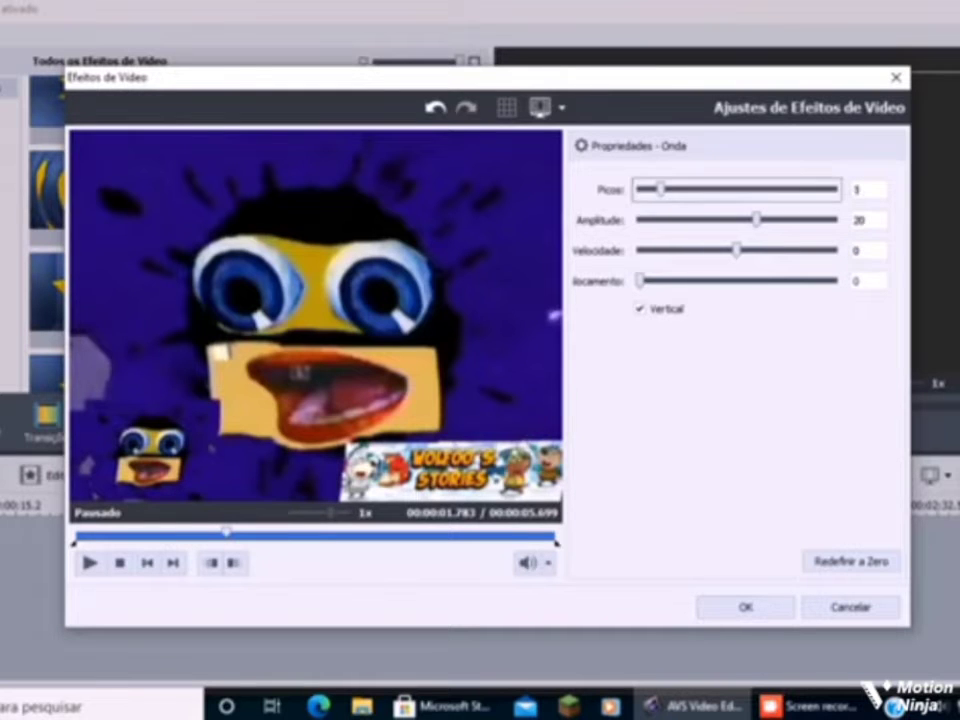
{"action": "key", "text": "Right"}
{"action": "key", "text": "Left"}
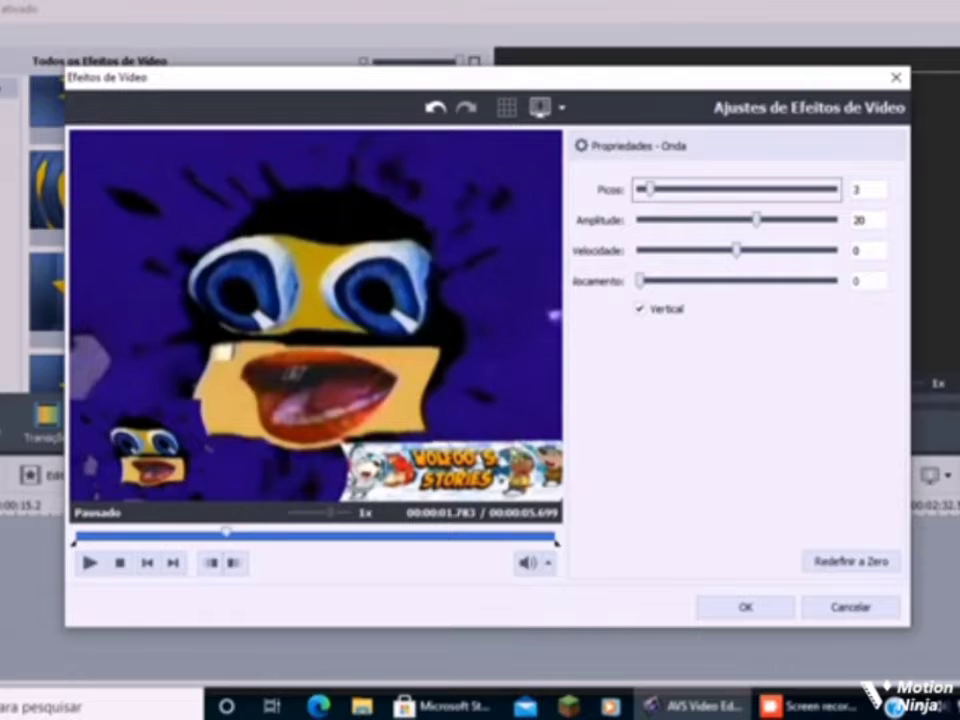
{"action": "key", "text": "Left"}
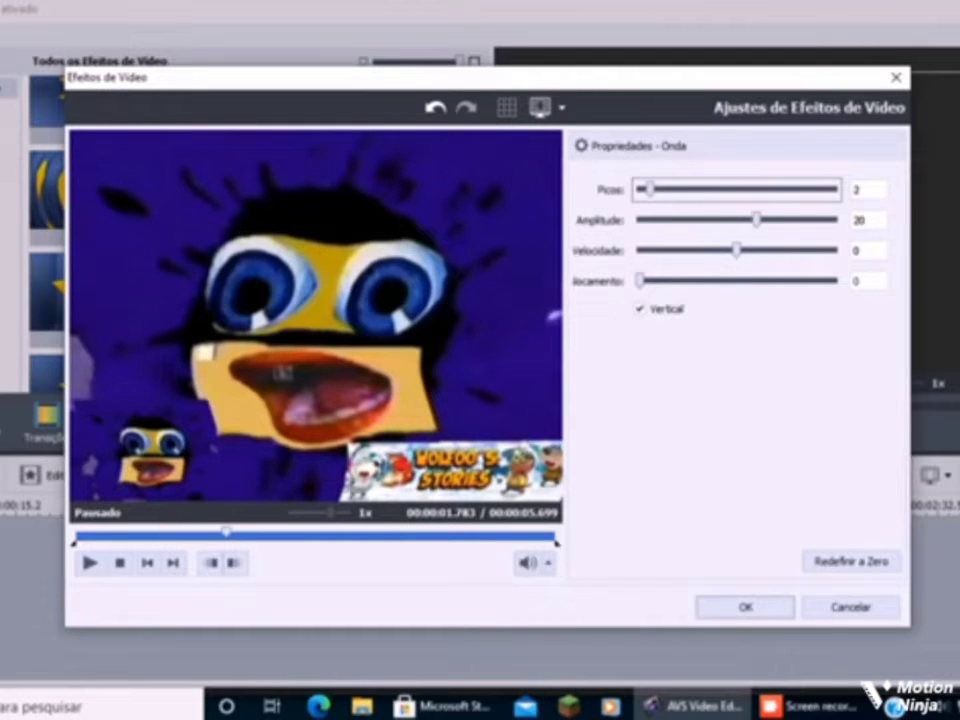
{"action": "left_click", "coordinate": [746, 607]}
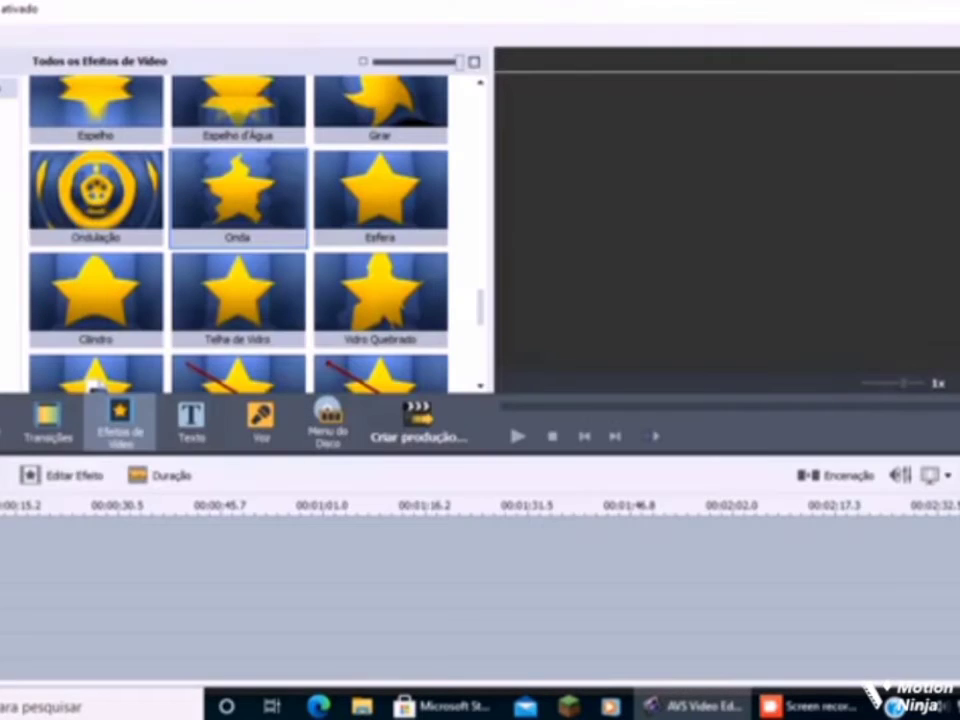
Duplicate the Onda effect on the timeline, turn off Vertical for the copy, and accept its settings
{"action": "right_click", "coordinate": [3, 627]}
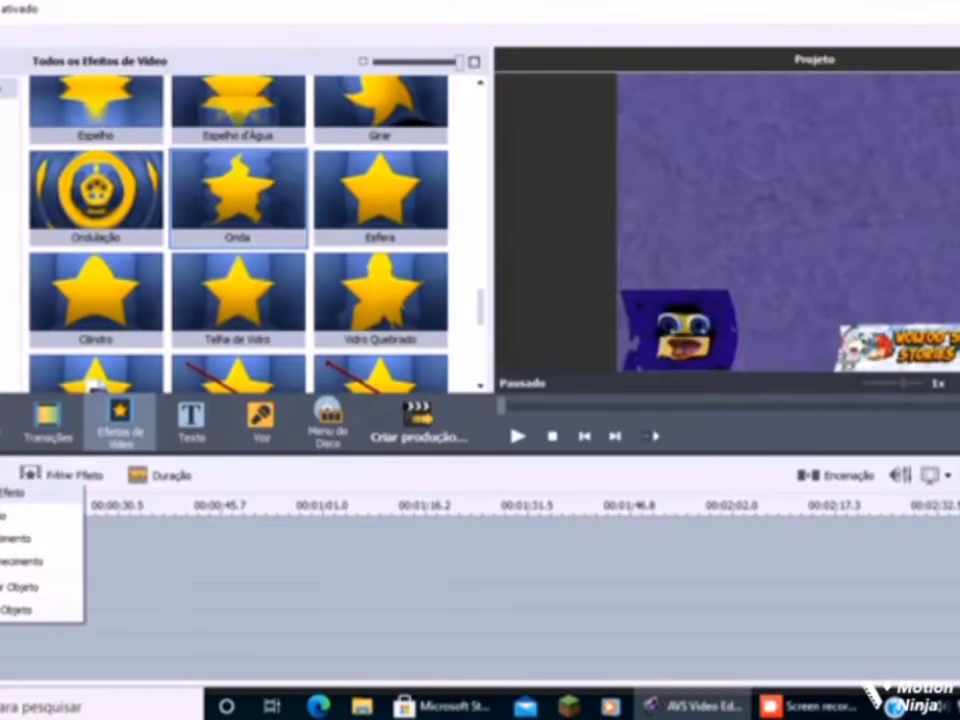
{"action": "left_click", "coordinate": [8, 585]}
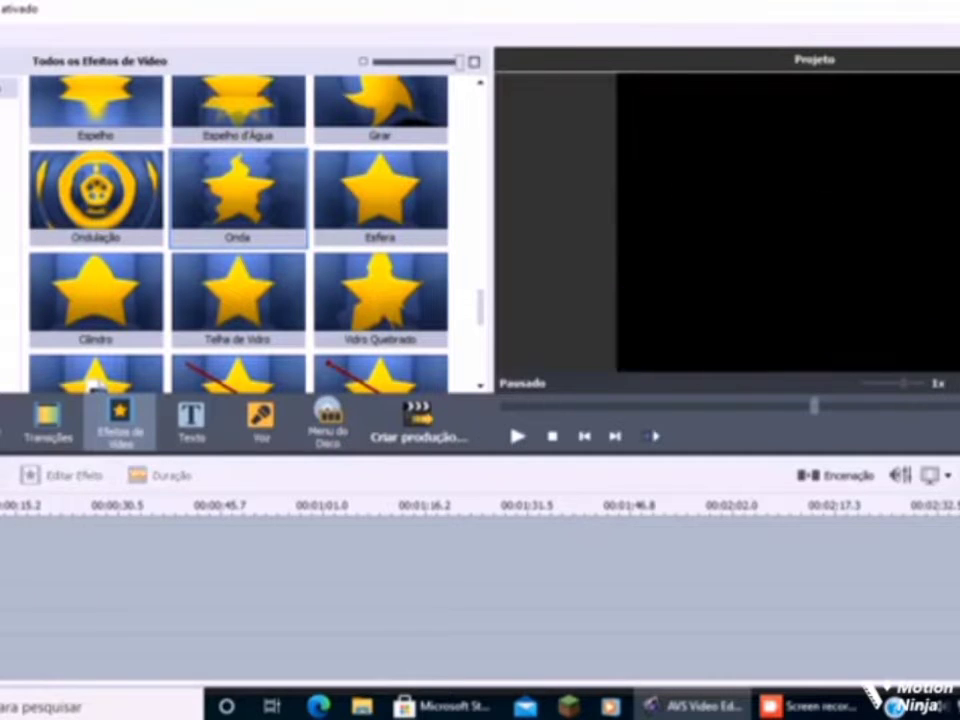
{"action": "left_click", "coordinate": [62, 475]}
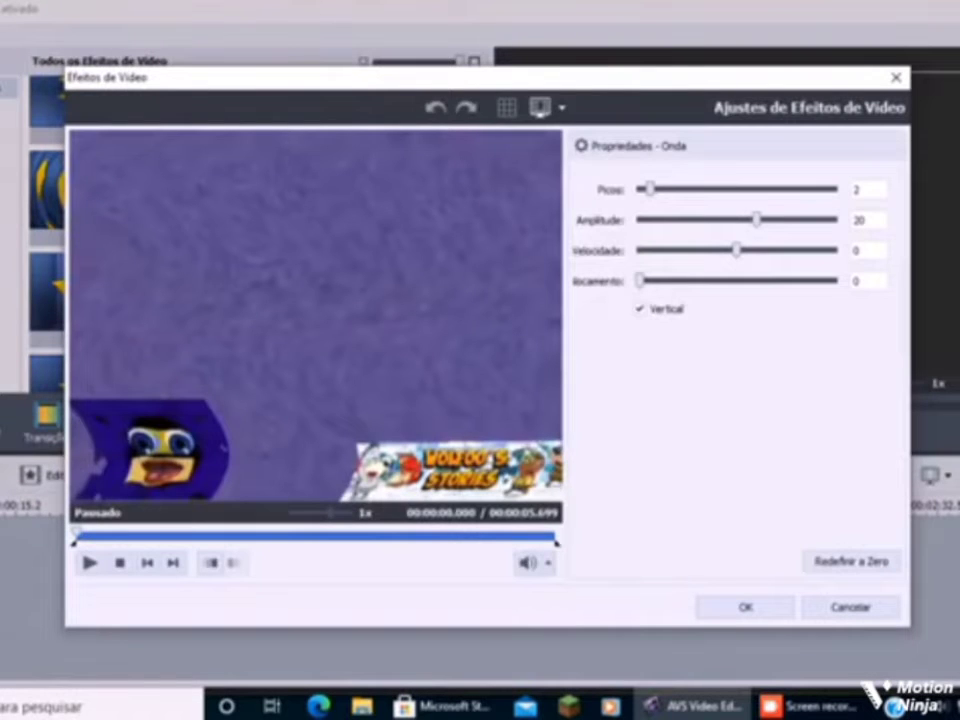
{"action": "left_click", "coordinate": [641, 309]}
{"action": "left_click", "coordinate": [745, 607]}
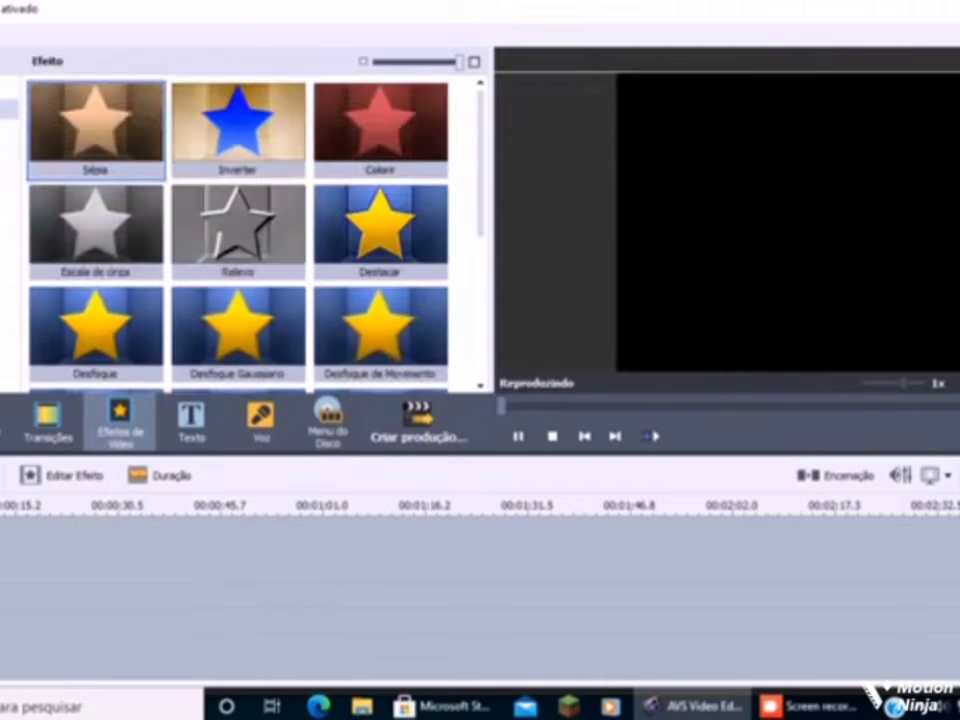
Add the Inverter effect over the clip, shorten it to the clip's length, and play the preview briefly
{"action": "left_click_drag", "start_coordinate": [238, 120], "coordinate": [12, 600]}
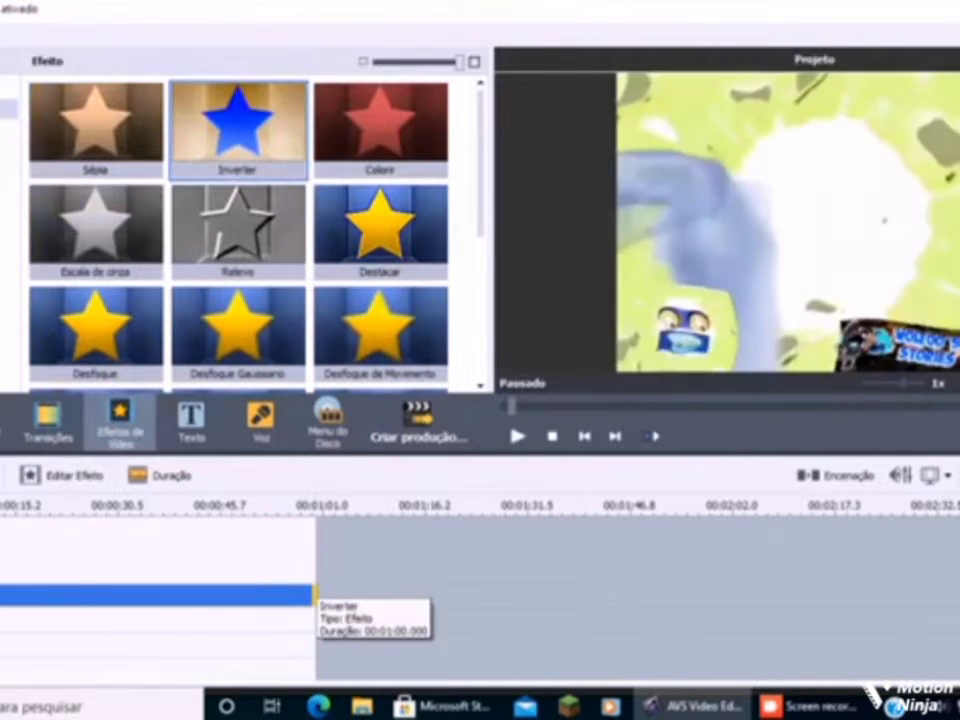
{"action": "left_click", "coordinate": [17, 508]}
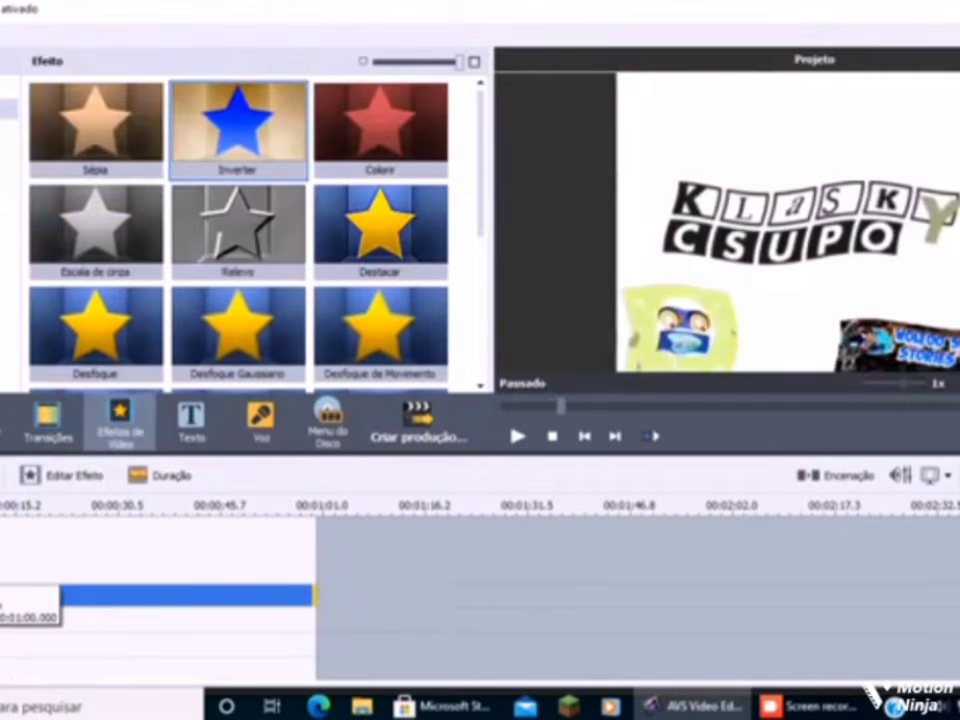
{"action": "left_click_drag", "start_coordinate": [315, 595], "coordinate": [2, 595]}
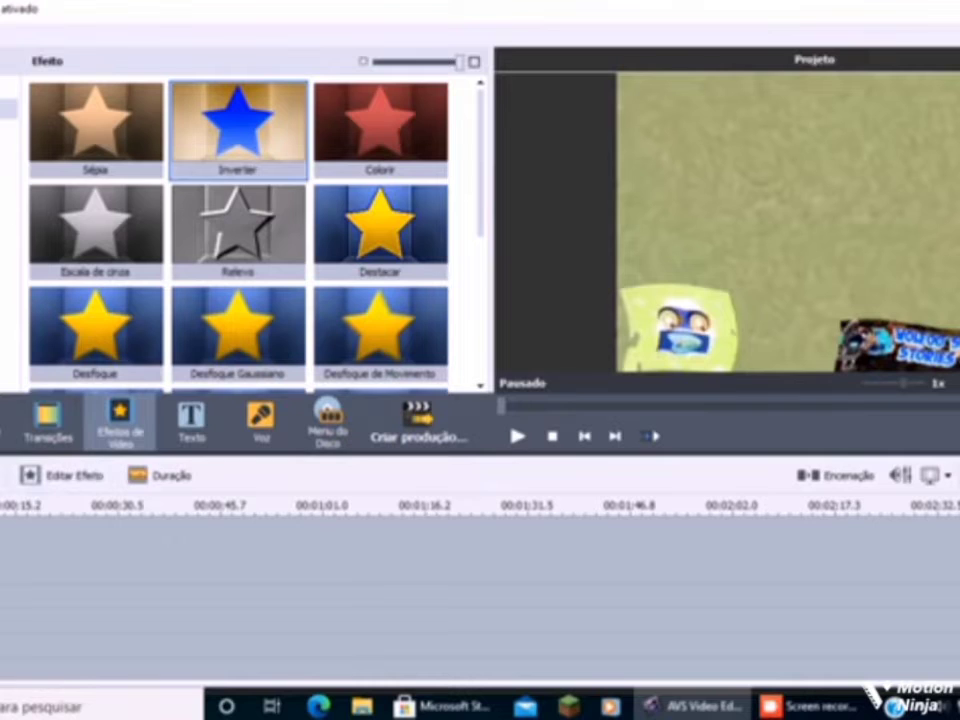
{"action": "left_click", "coordinate": [517, 436]}
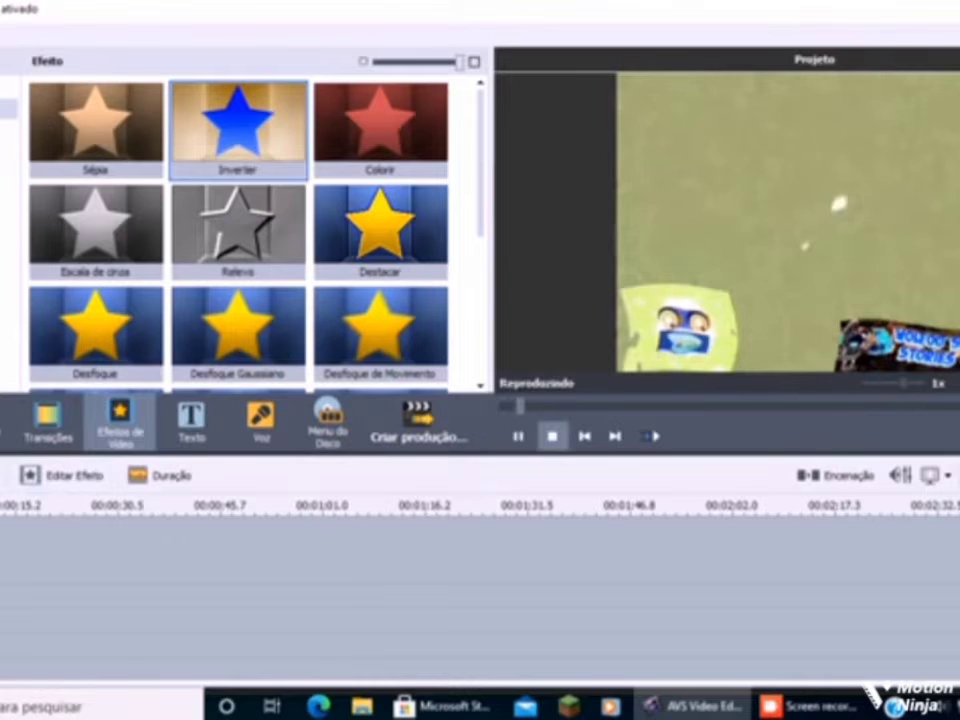
{"action": "left_click", "coordinate": [552, 436]}
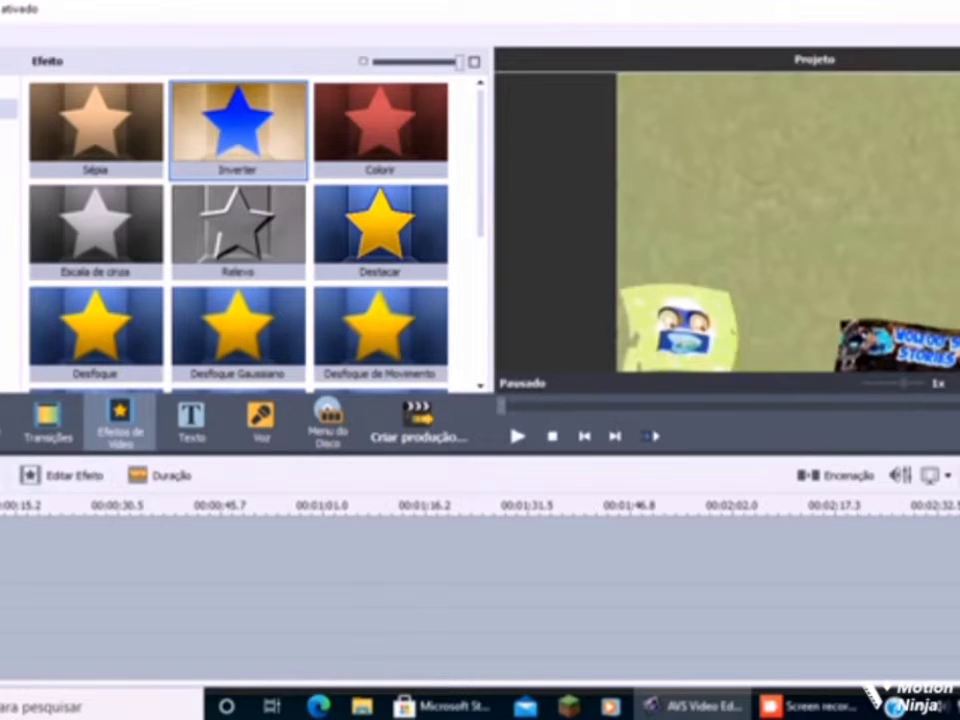
Set the clip's Matiz colour correction to 53 and accept the settings
{"action": "left_click", "coordinate": [2, 550]}
{"action": "left_click", "coordinate": [238, 475]}
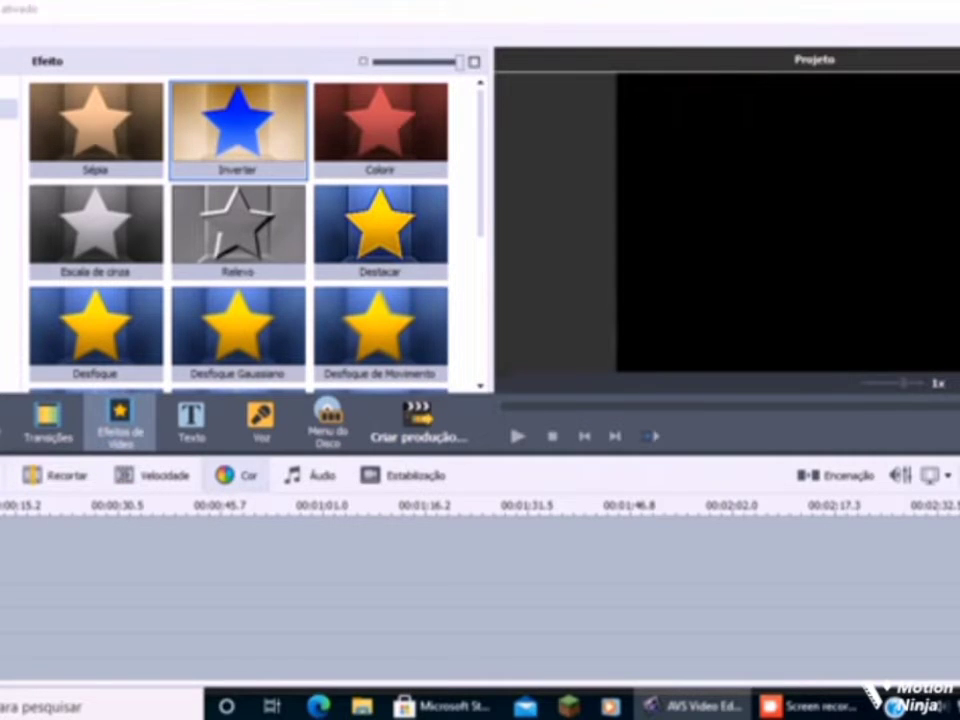
{"action": "left_click", "coordinate": [237, 475]}
{"action": "left_click", "coordinate": [855, 468]}
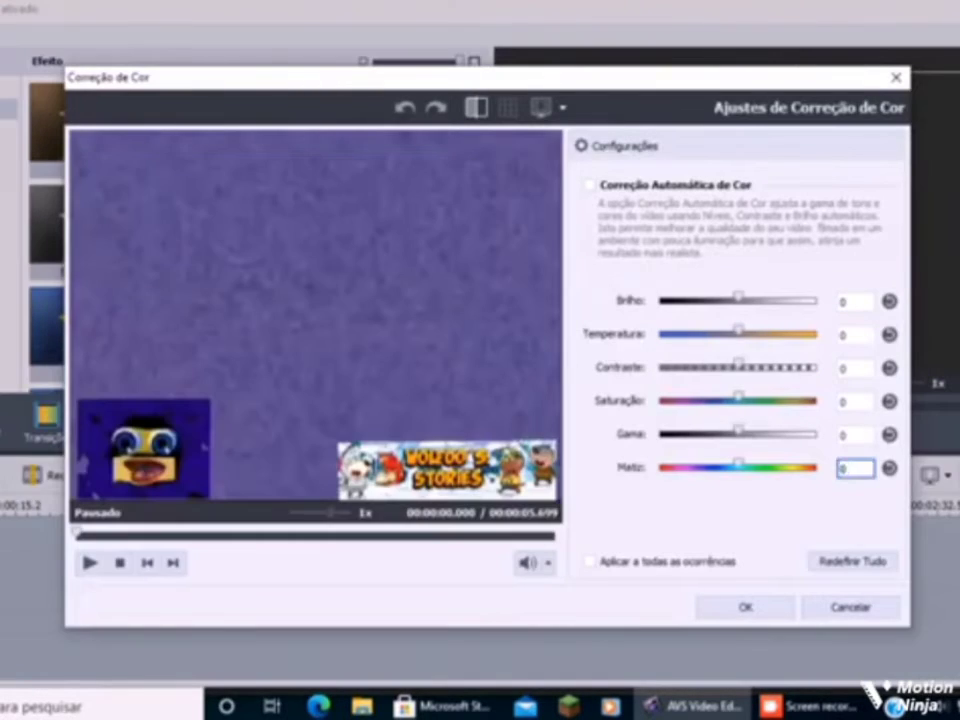
{"action": "key", "text": "BackSpace"}
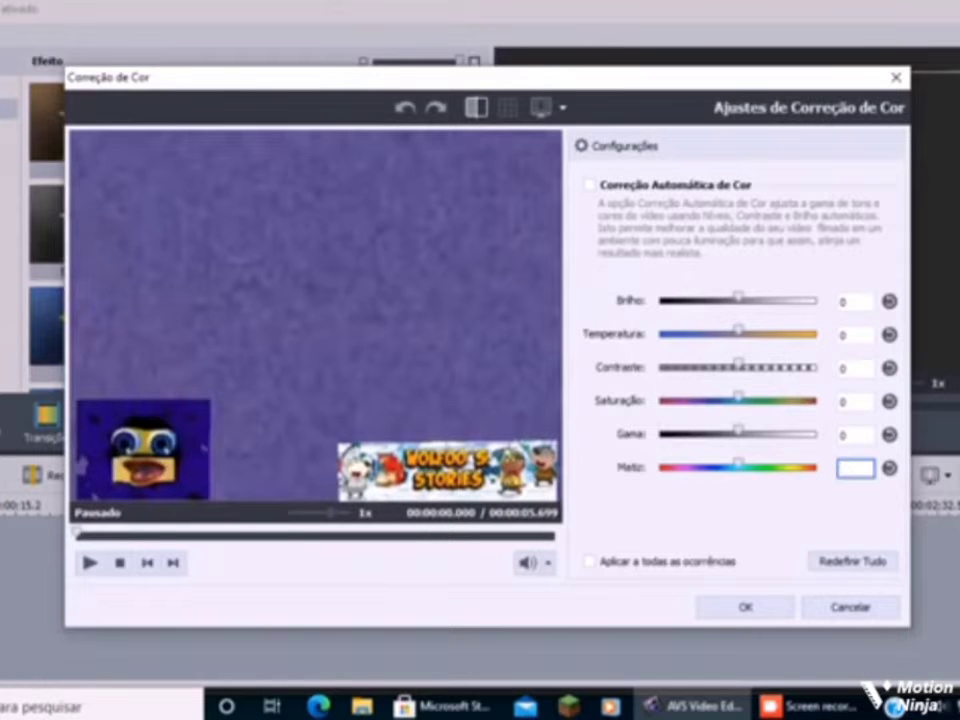
{"action": "type", "text": "53"}
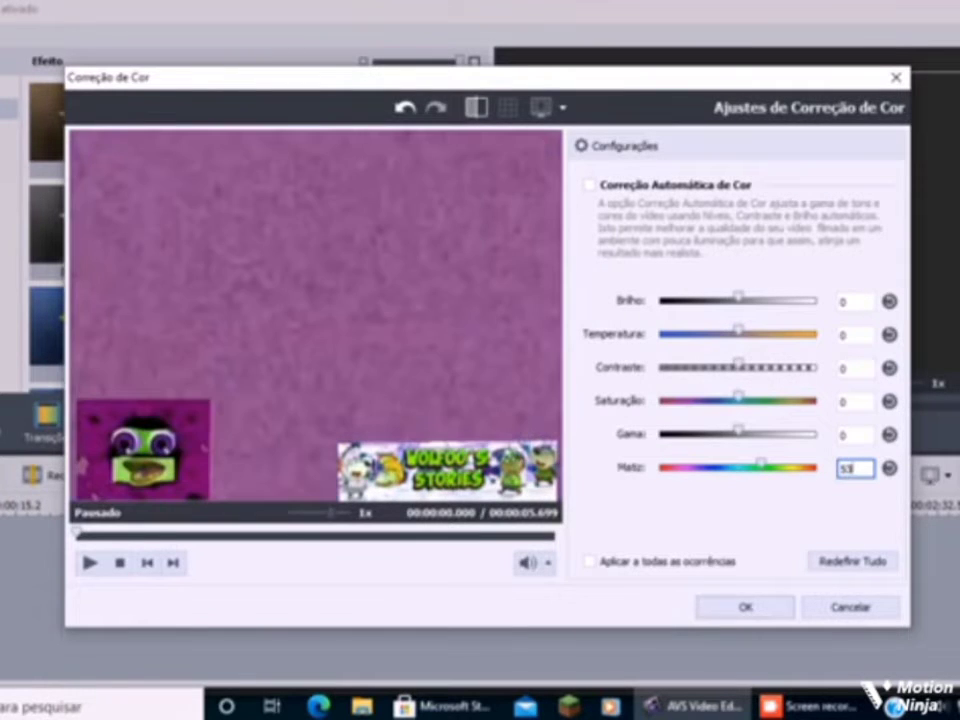
{"action": "left_click", "coordinate": [746, 607]}
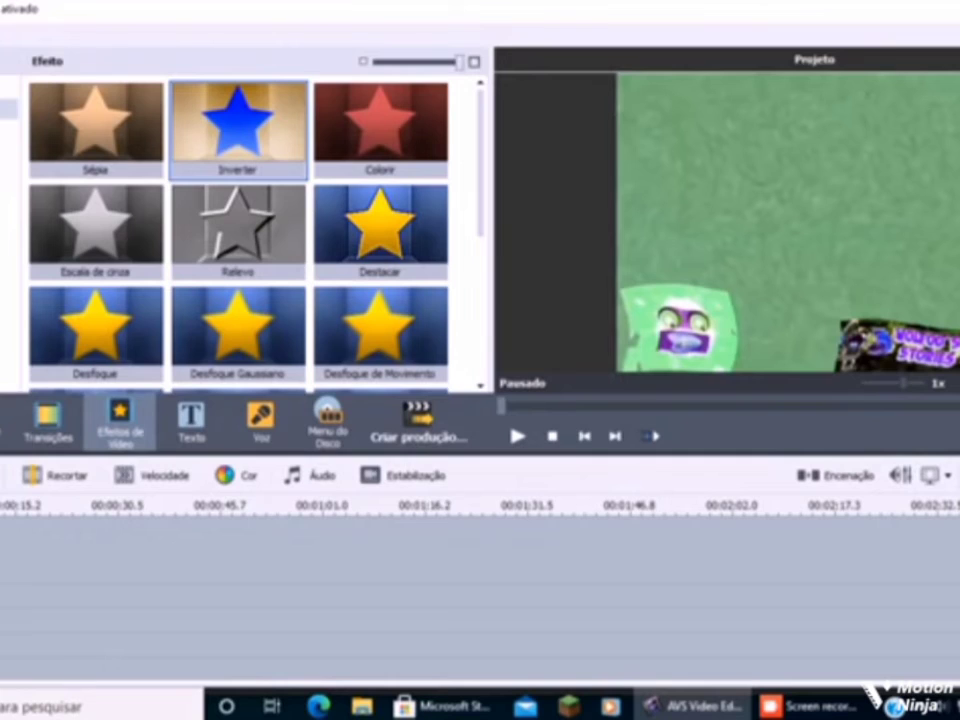
Enable Pitch Shift on the clip's audio, auditioning Velocidade 90 and 89 before setting it to 87
{"action": "left_click", "coordinate": [310, 475]}
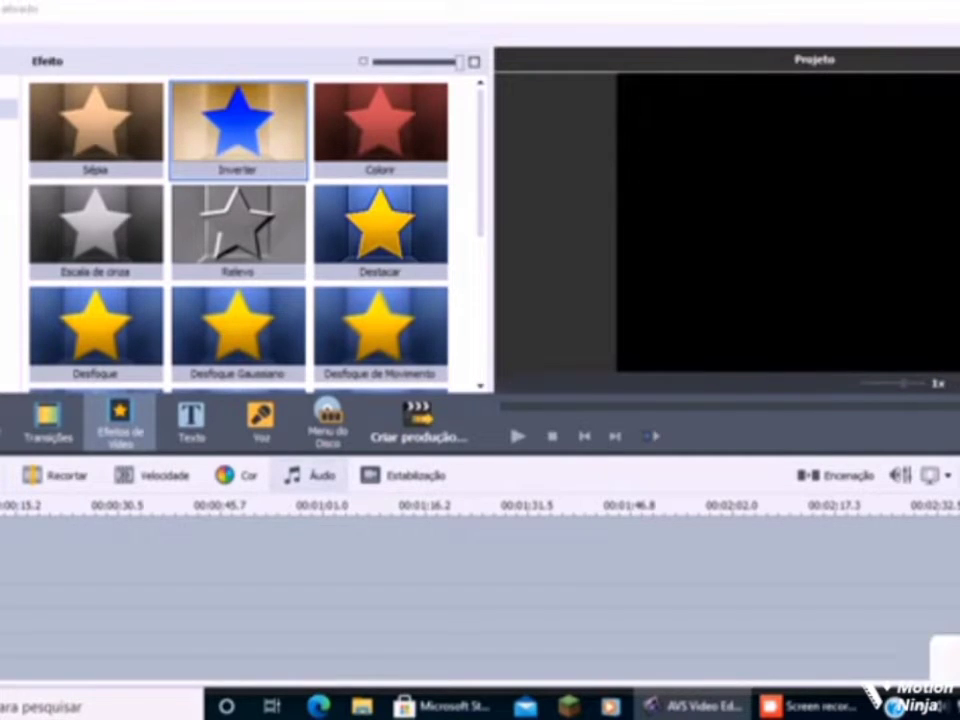
{"action": "left_click", "coordinate": [310, 475]}
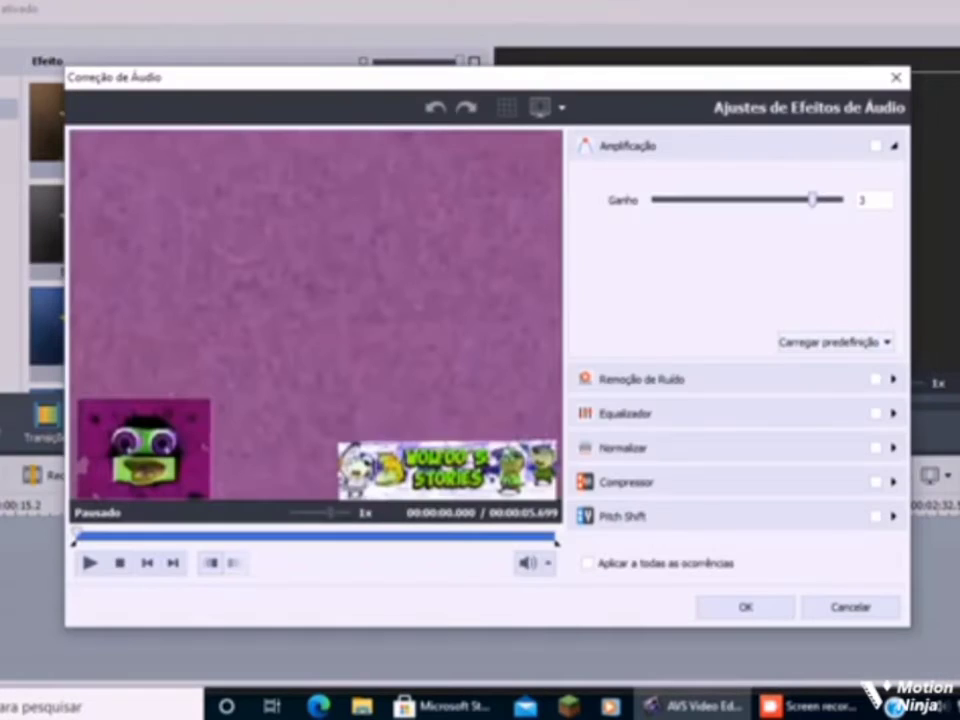
{"action": "left_click", "coordinate": [624, 516]}
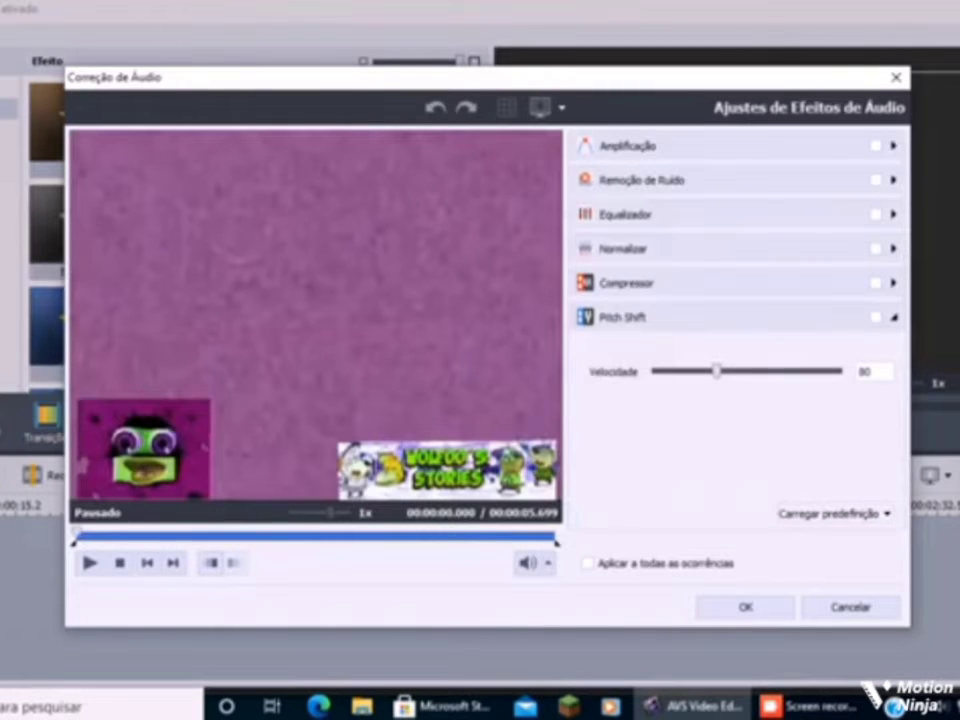
{"action": "mouse_move", "coordinate": [716, 371]}
{"action": "left_mouse_down"}
{"action": "mouse_move", "coordinate": [747, 371]}
{"action": "mouse_move", "coordinate": [732, 371]}
{"action": "left_mouse_up"}
{"action": "left_click", "coordinate": [89, 563]}
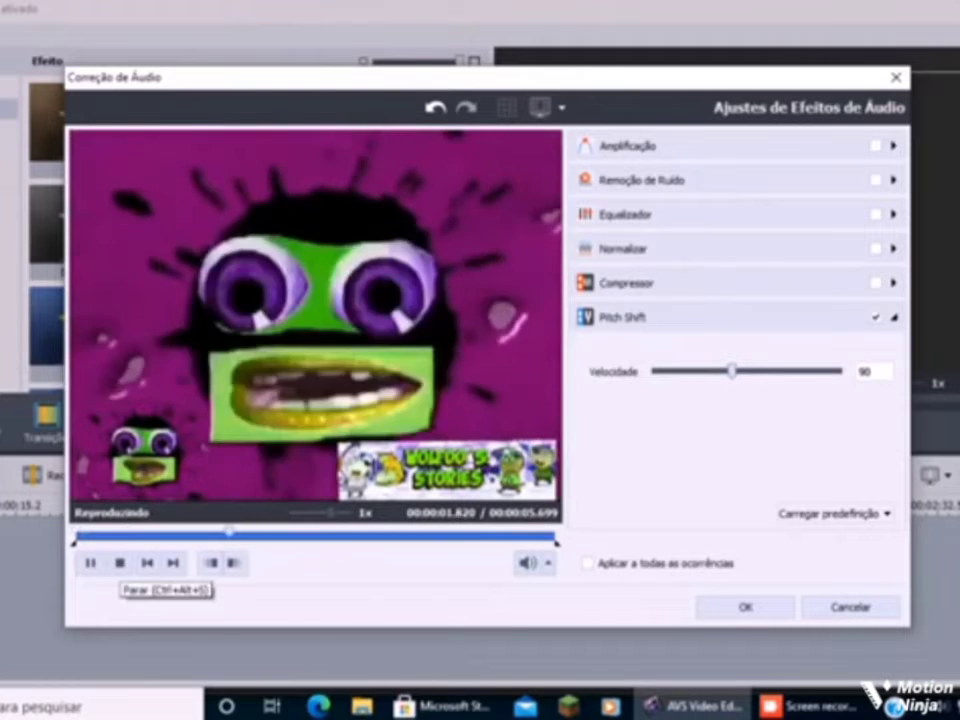
{"action": "left_click", "coordinate": [119, 563]}
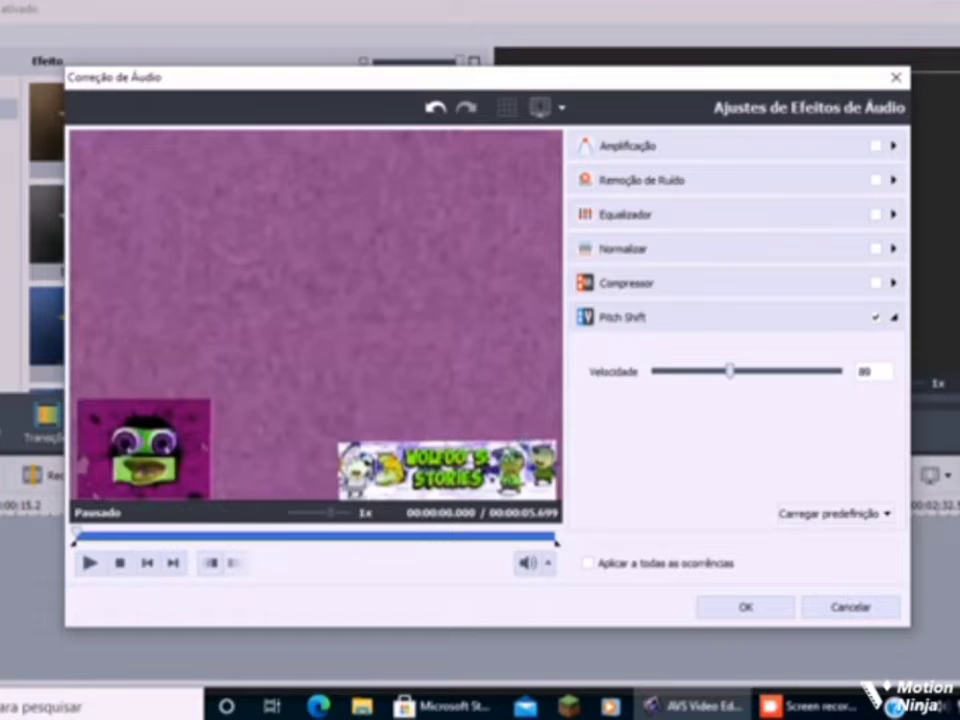
{"action": "left_click", "coordinate": [89, 563]}
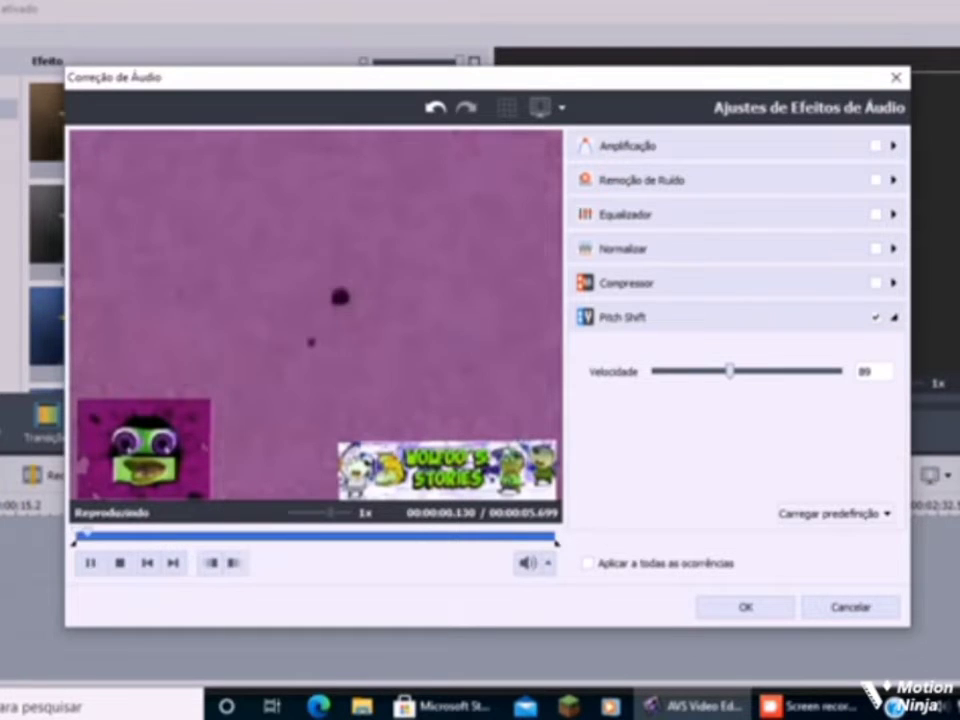
{"action": "left_click", "coordinate": [119, 563]}
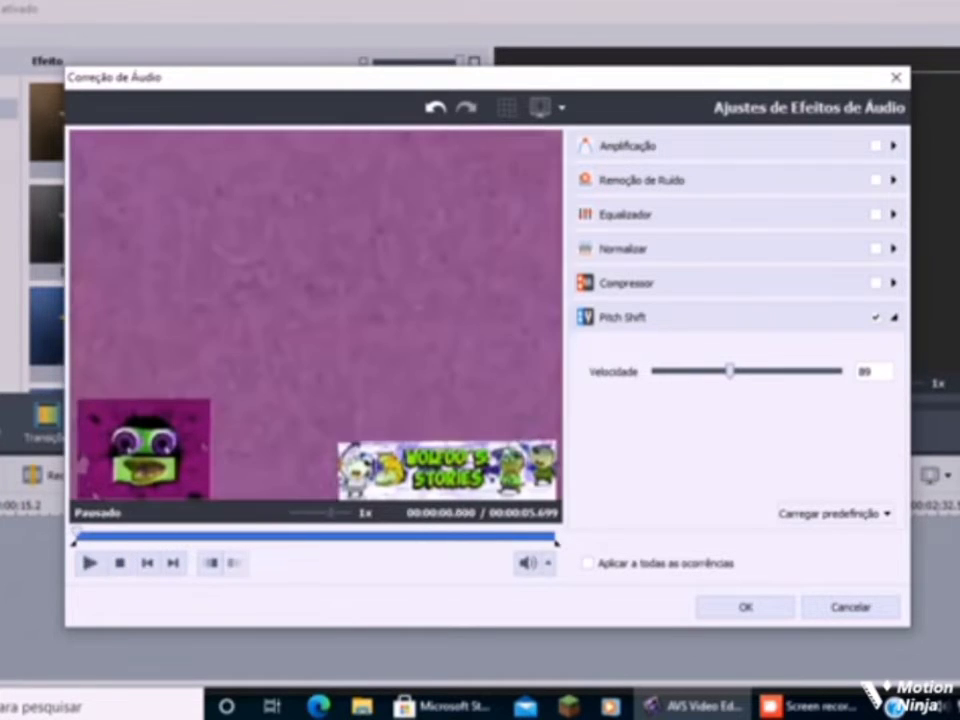
{"action": "left_click_drag", "start_coordinate": [730, 371], "coordinate": [727, 371]}
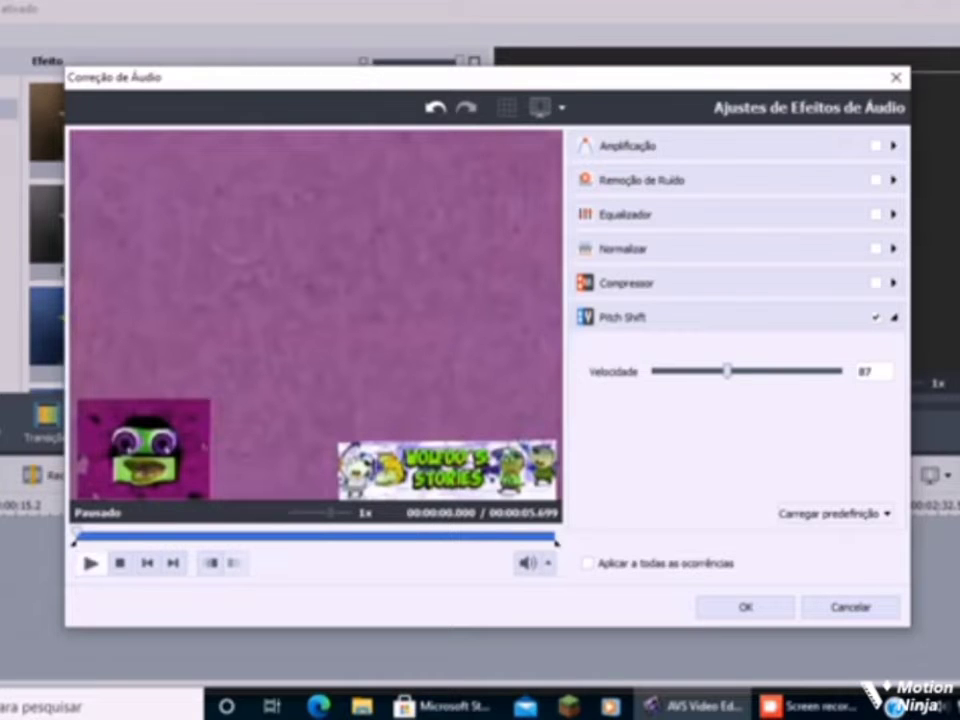
{"action": "left_click", "coordinate": [89, 563]}
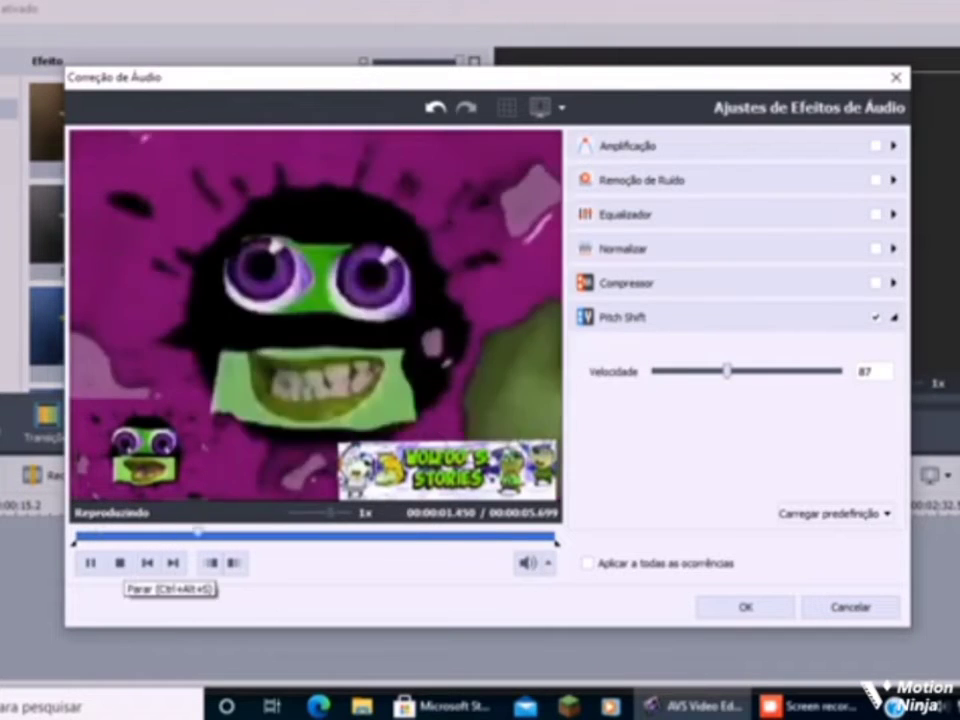
{"action": "left_click", "coordinate": [119, 563]}
Lower the equaliser's <30, 63, 125, 250 and 500 bands to -20 dB, accept the audio settings, and preview the project
{"action": "left_click", "coordinate": [893, 214]}
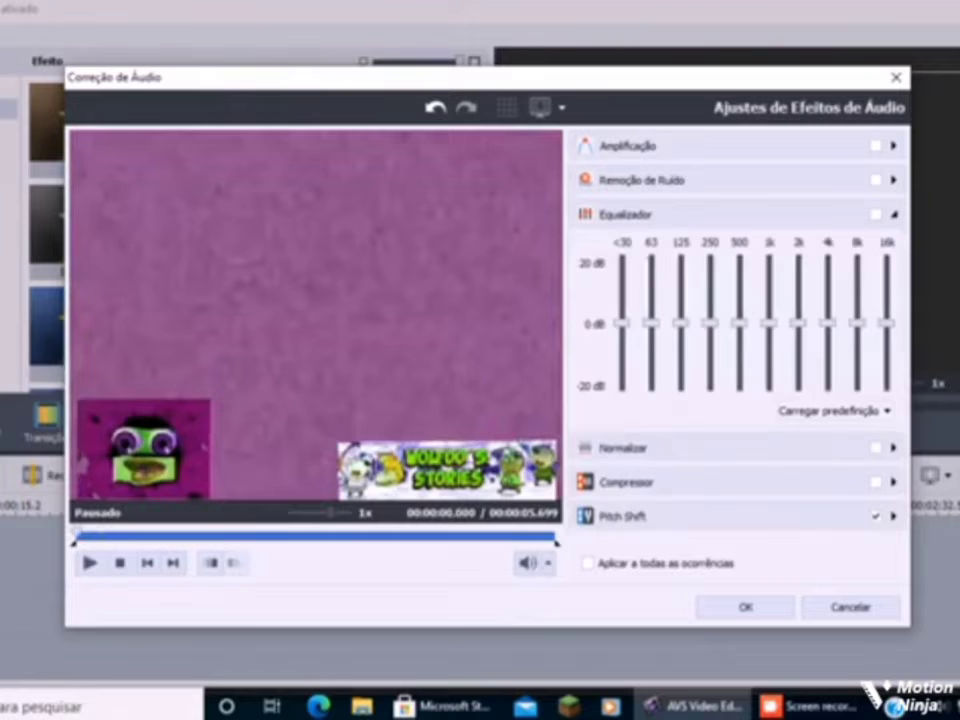
{"action": "left_click_drag", "start_coordinate": [622, 323], "coordinate": [622, 387]}
{"action": "left_click_drag", "start_coordinate": [651, 323], "coordinate": [651, 386]}
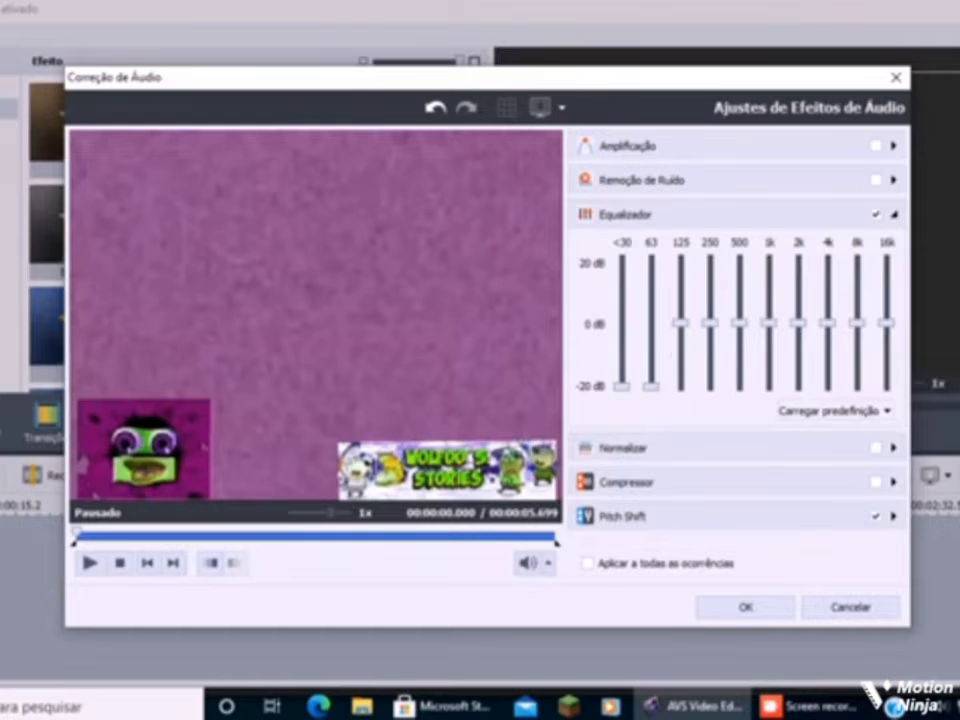
{"action": "left_click_drag", "start_coordinate": [681, 323], "coordinate": [681, 386]}
{"action": "left_click_drag", "start_coordinate": [710, 323], "coordinate": [710, 386]}
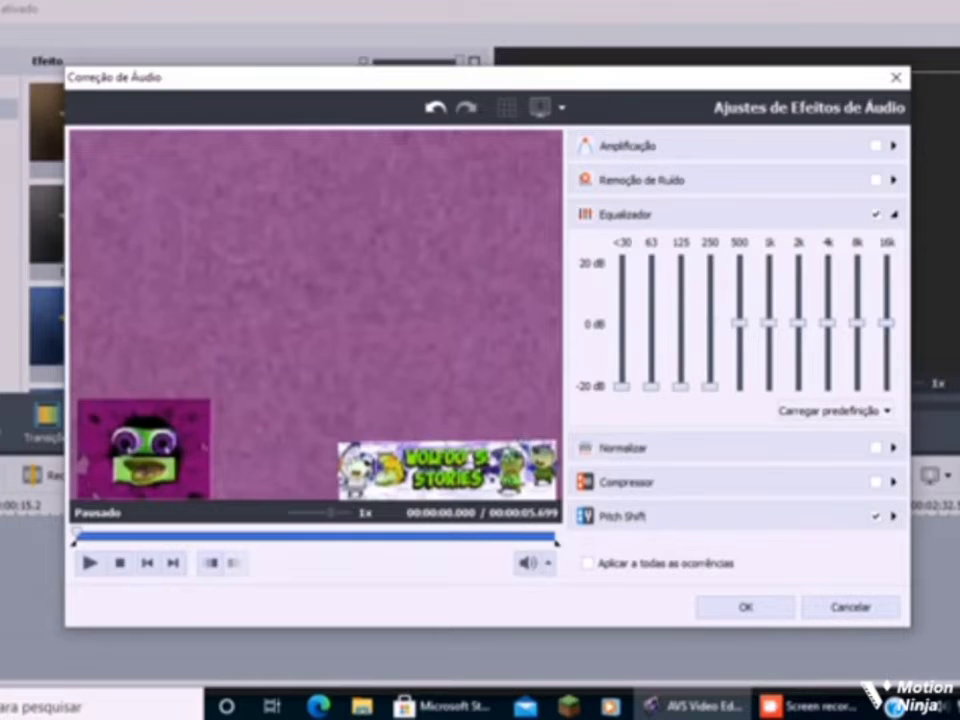
{"action": "left_click_drag", "start_coordinate": [739, 323], "coordinate": [739, 386]}
{"action": "left_click", "coordinate": [89, 563]}
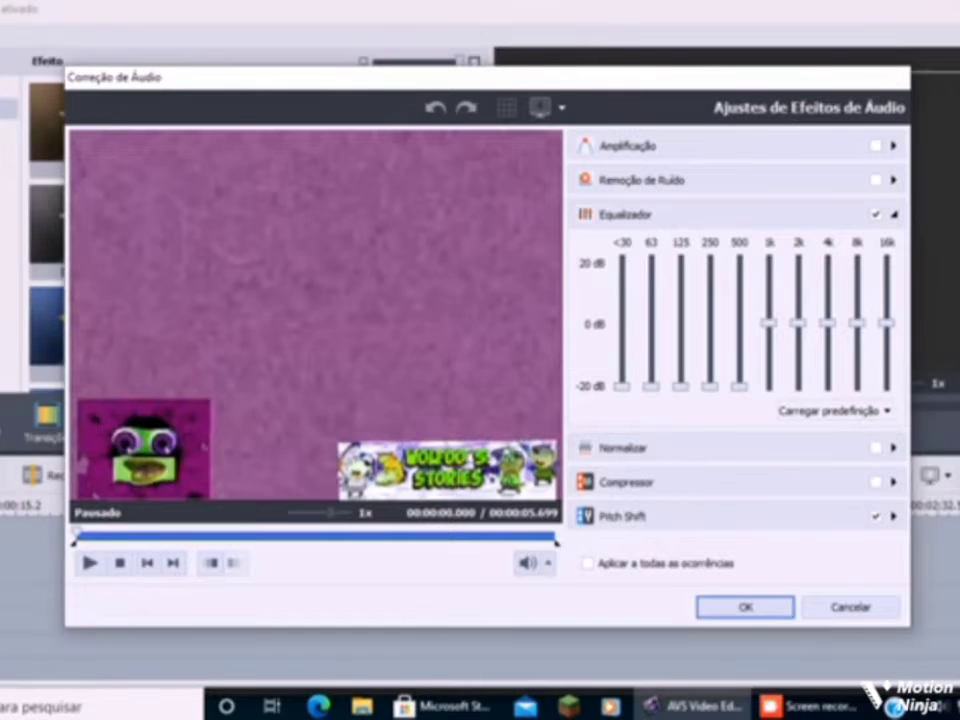
{"action": "left_click", "coordinate": [745, 607]}
{"action": "left_click", "coordinate": [517, 436]}
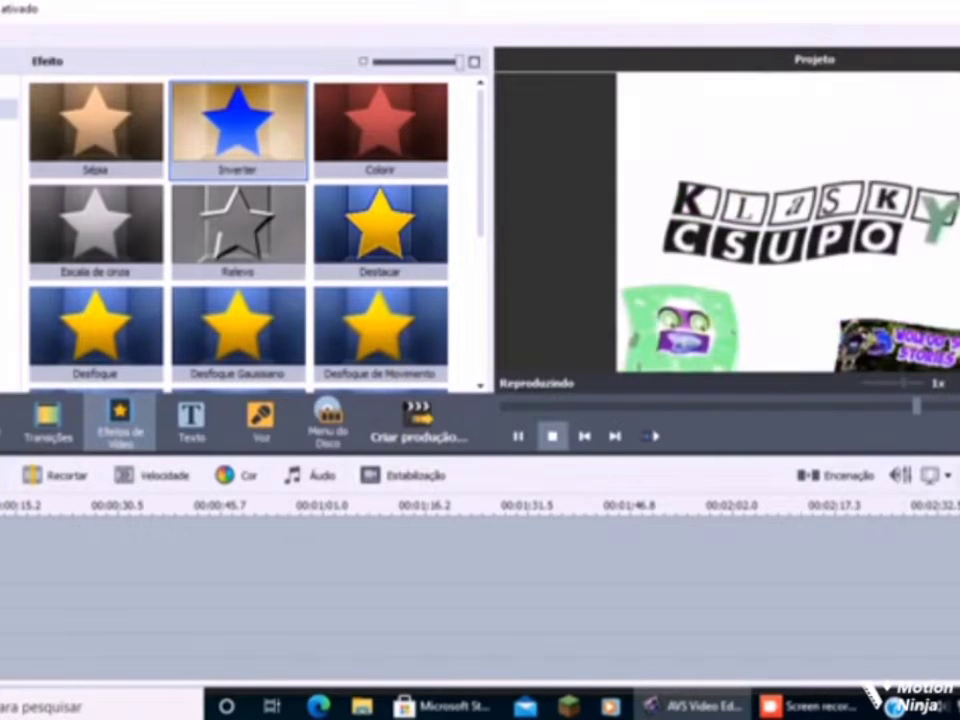
{"action": "left_click", "coordinate": [552, 436]}
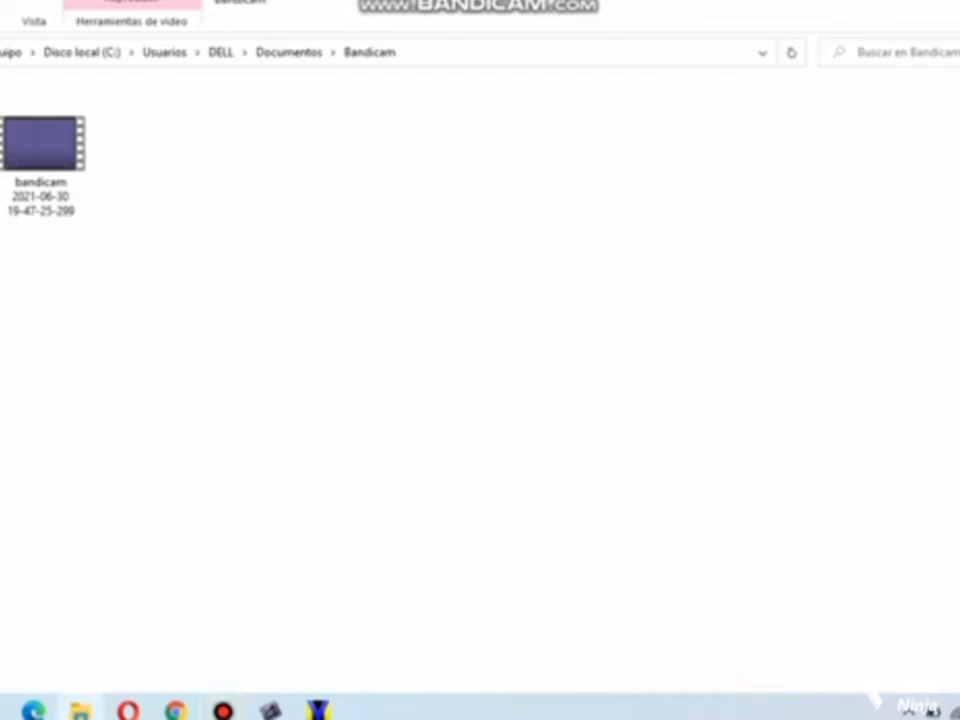
{"action": "mouse_move", "coordinate": [42, 142]}
{"action": "left_mouse_down"}
{"action": "mouse_move", "coordinate": [320, 695]}
{"action": "mouse_move", "coordinate": [300, 600]}
{"action": "mouse_move", "coordinate": [205, 355]}
{"action": "left_mouse_up"}
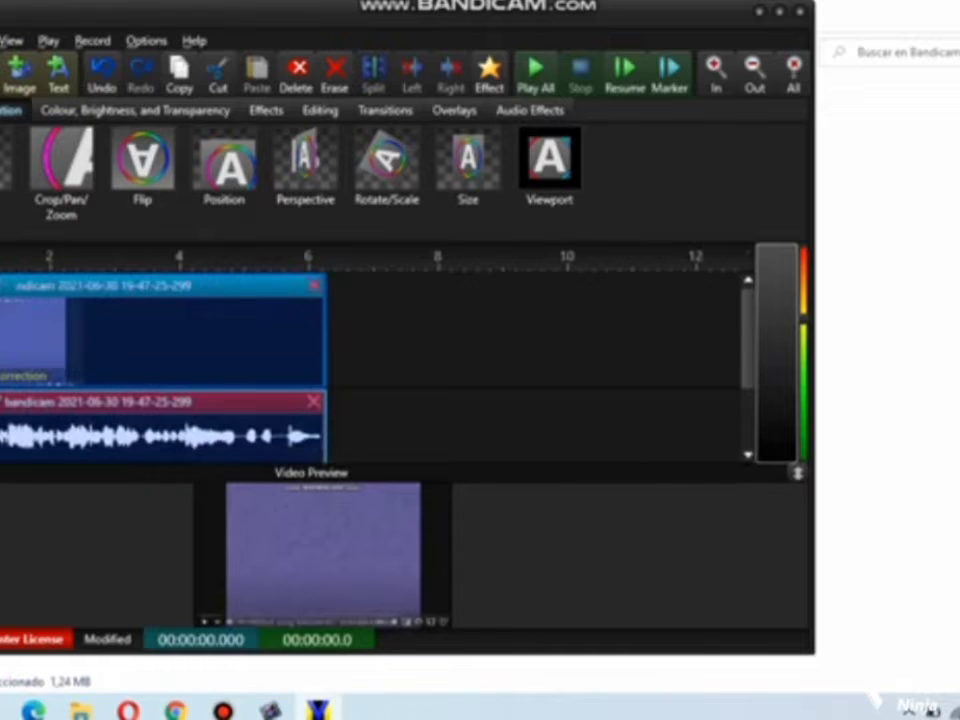
{"action": "right_click", "coordinate": [5, 338]}
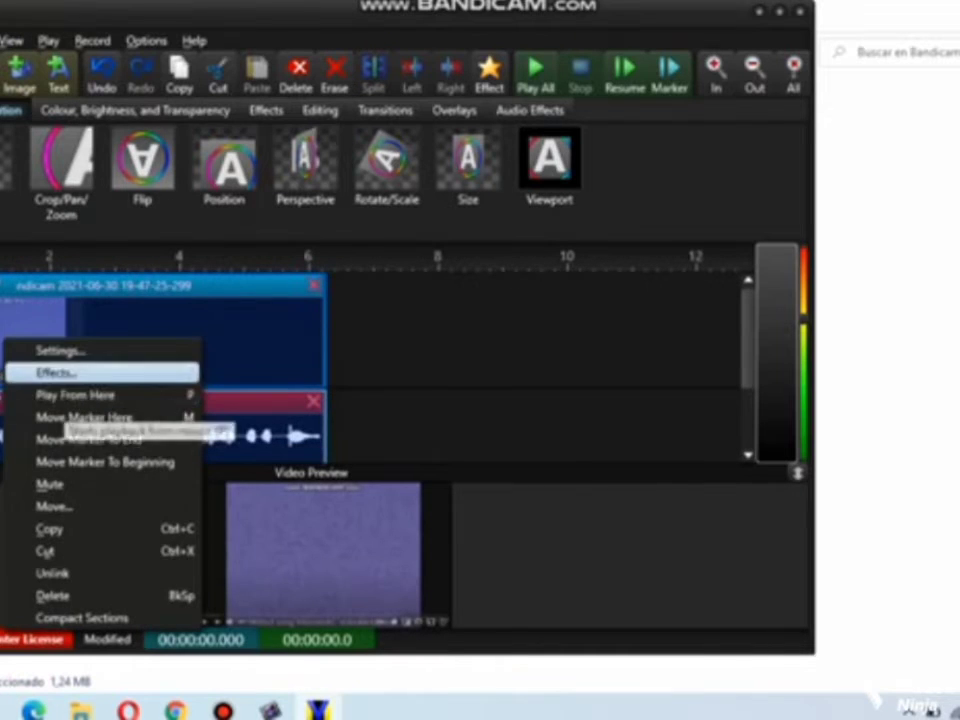
{"action": "left_click", "coordinate": [57, 373]}
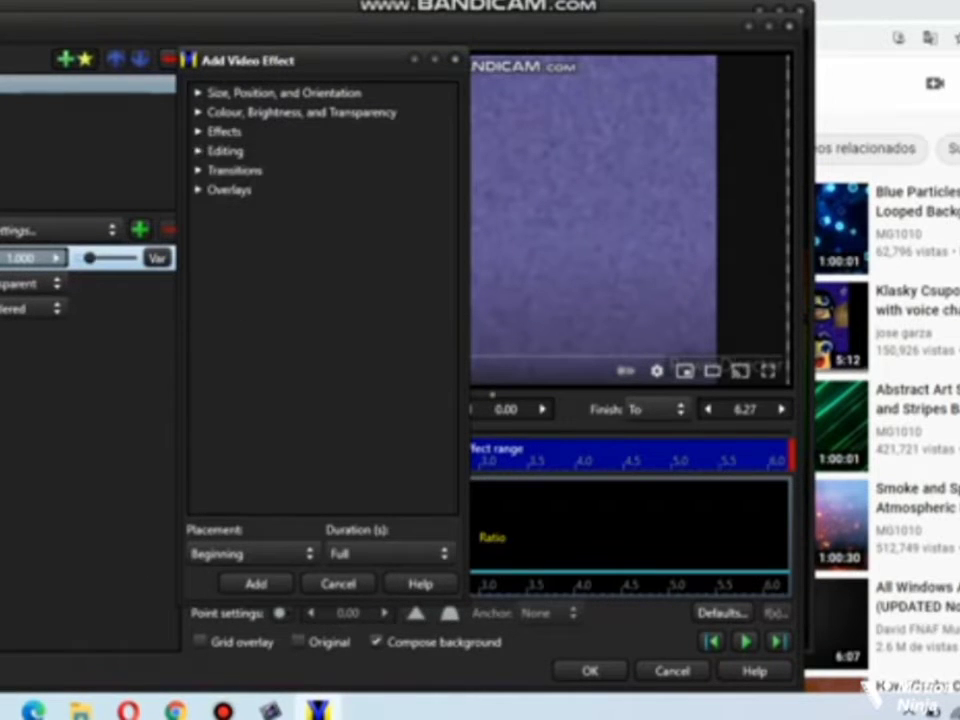
Add the Hue effect to the clip with Beginning placement and Full duration, after checking the Effects and Transitions categories
{"action": "left_click", "coordinate": [198, 132]}
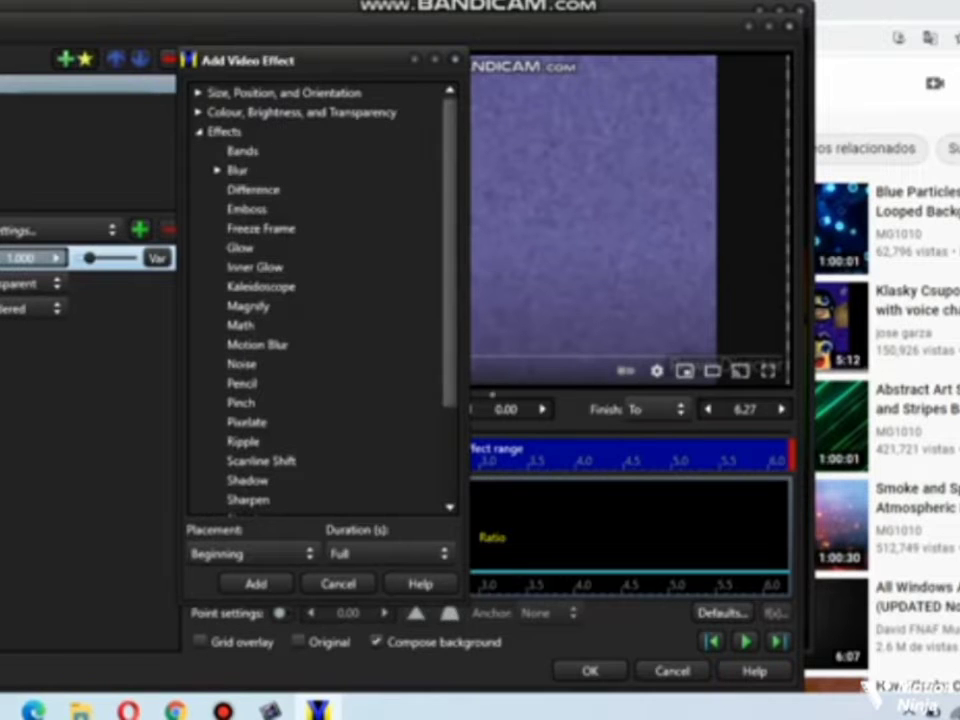
{"action": "left_click_drag", "start_coordinate": [450, 250], "coordinate": [450, 276]}
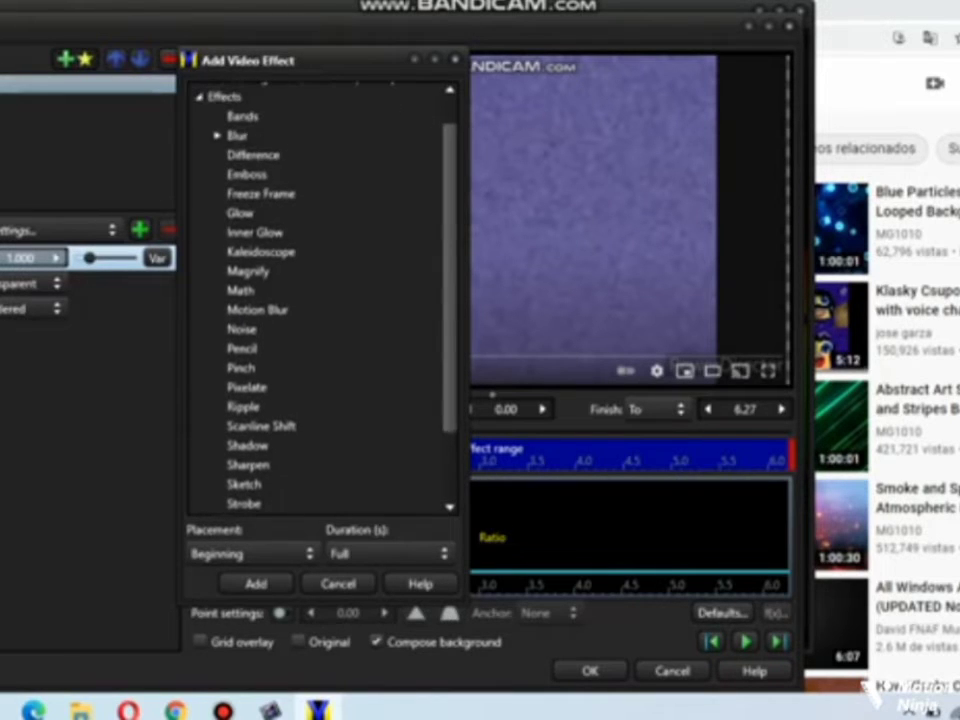
{"action": "left_click", "coordinate": [198, 97]}
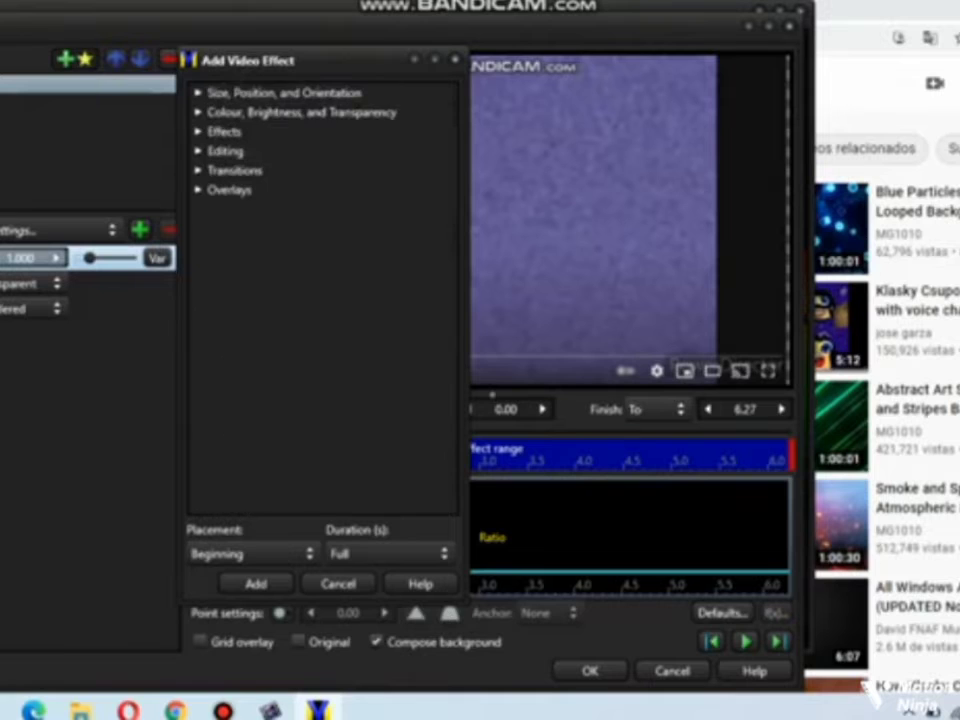
{"action": "left_click", "coordinate": [198, 171]}
{"action": "left_click", "coordinate": [198, 171]}
{"action": "left_click", "coordinate": [198, 113]}
{"action": "left_click", "coordinate": [238, 229]}
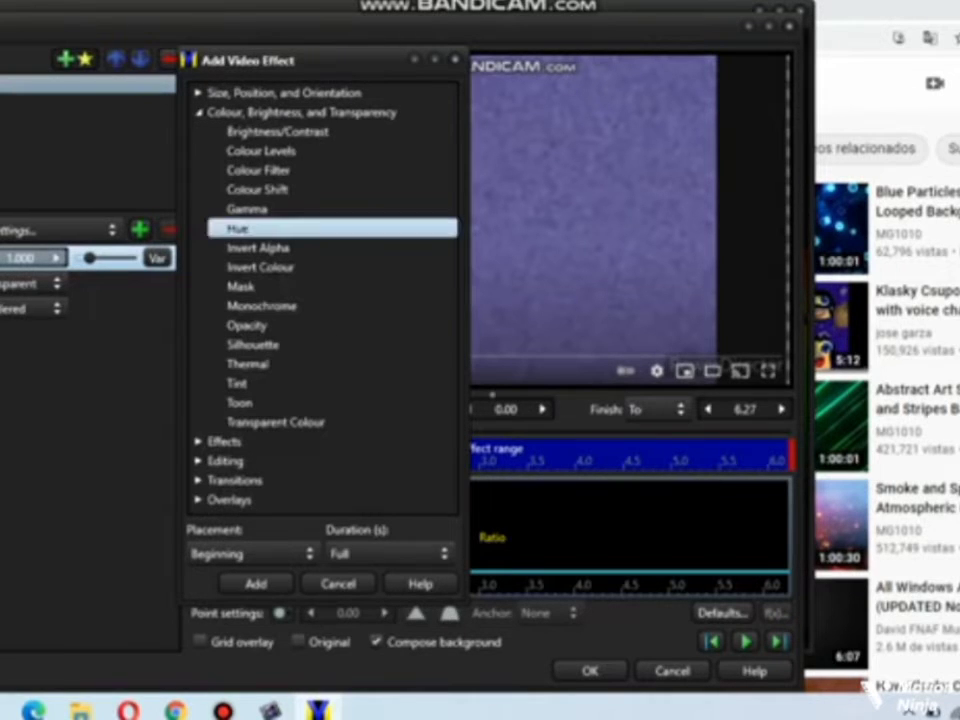
{"action": "left_click", "coordinate": [256, 584]}
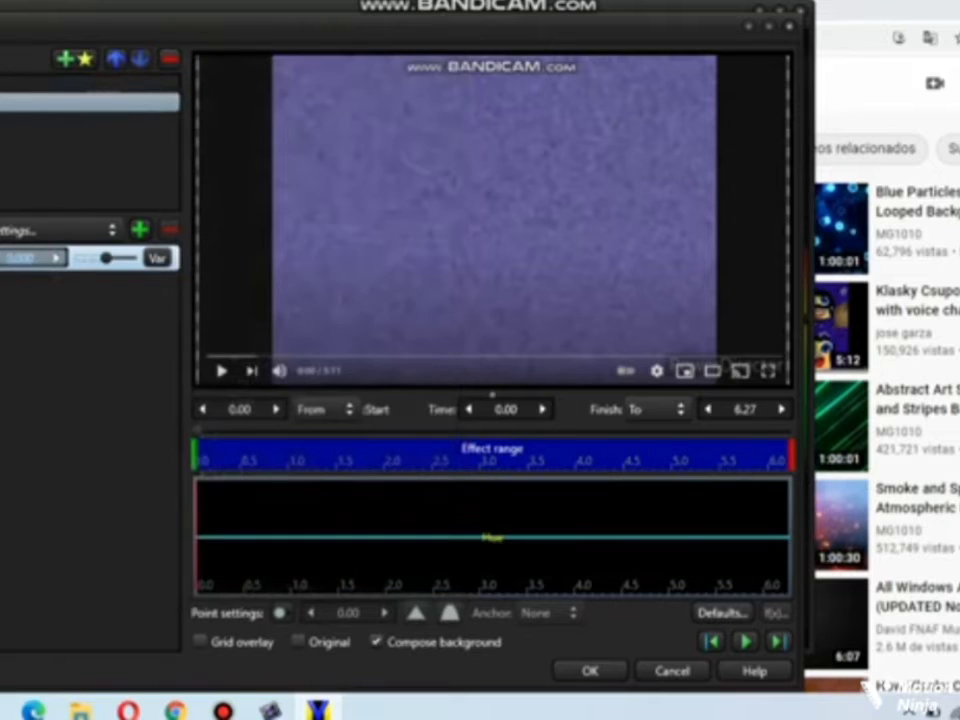
Try raising the Hue value in small increments while viewing the frame at 2.37 seconds
{"action": "left_click", "coordinate": [420, 431]}
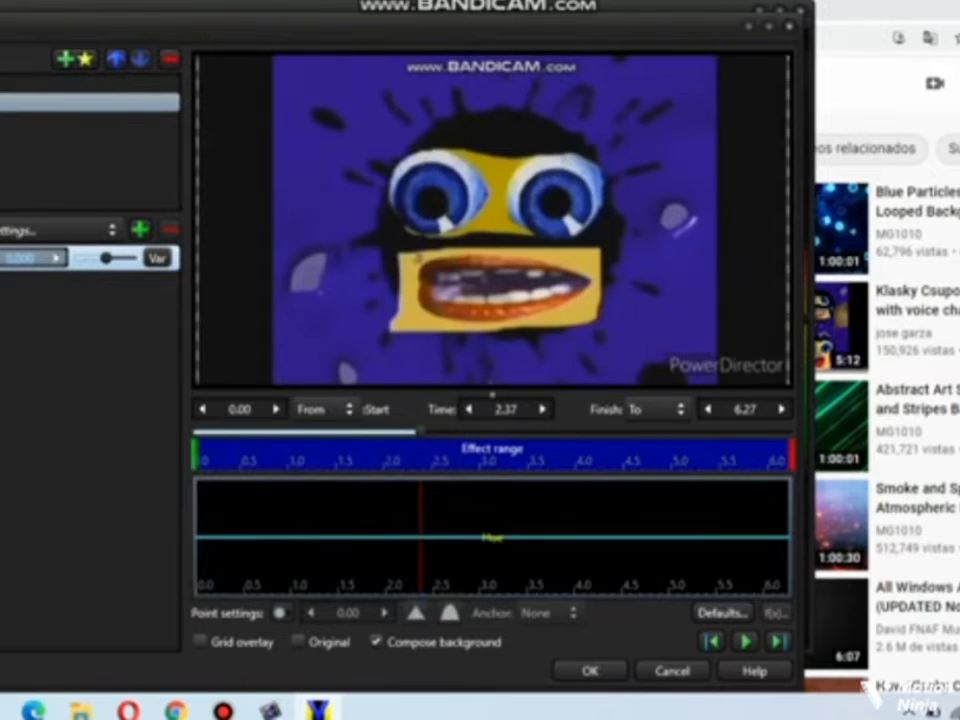
{"action": "left_click", "coordinate": [57, 258]}
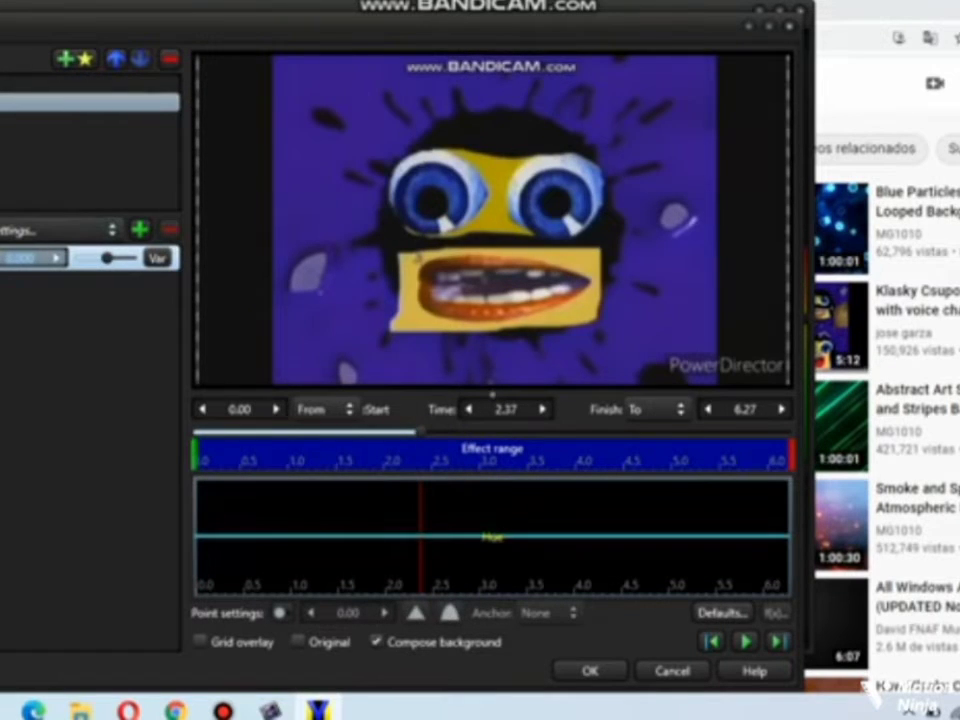
{"action": "key", "text": "Up"}
{"action": "key", "text": "Up"}
{"action": "key", "text": "Up"}
{"action": "key", "text": "Up"}
{"action": "key", "text": "Up"}
{"action": "key", "text": "Up"}
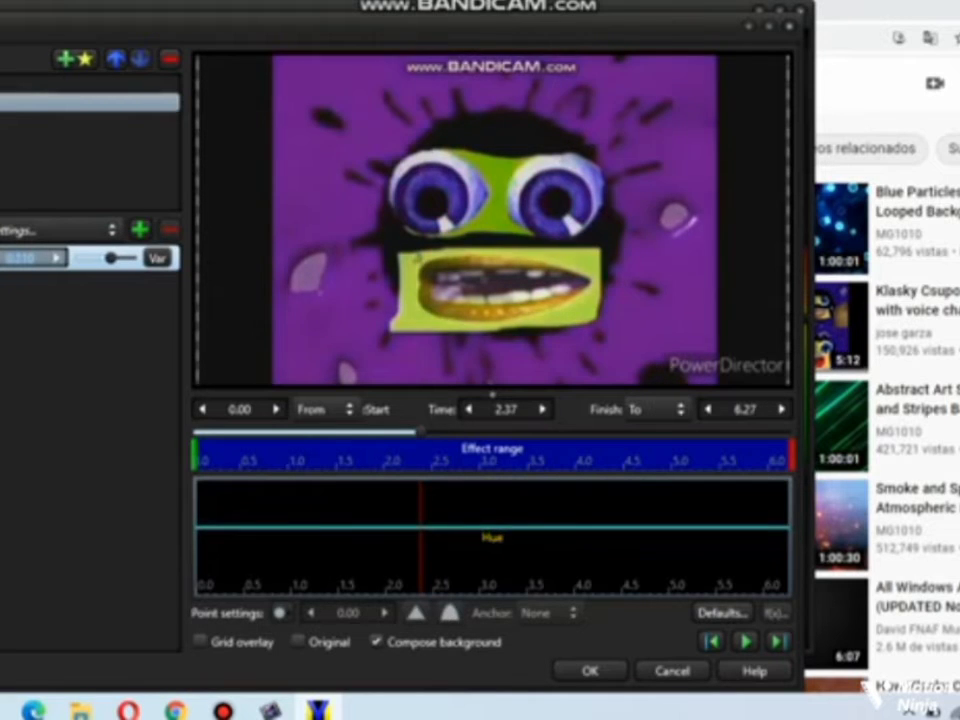
{"action": "key", "text": "Up"}
{"action": "key", "text": "Up"}
{"action": "key", "text": "Up"}
{"action": "key", "text": "Up"}
{"action": "key", "text": "Up"}
{"action": "key", "text": "Up"}
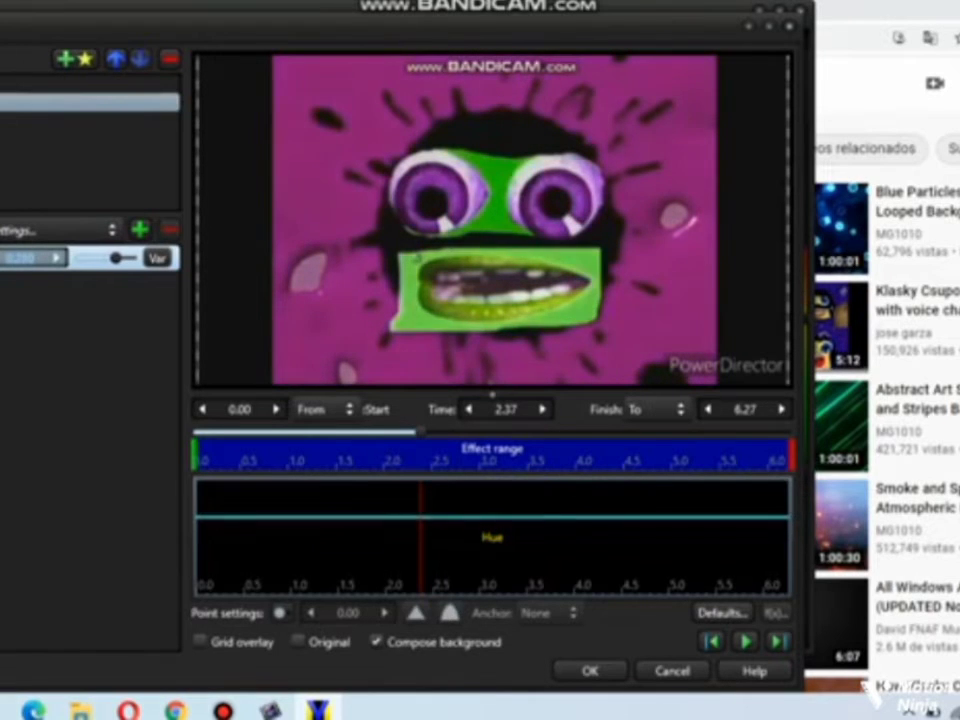
{"action": "key", "text": "Up"}
{"action": "key", "text": "Up"}
{"action": "key", "text": "Up"}
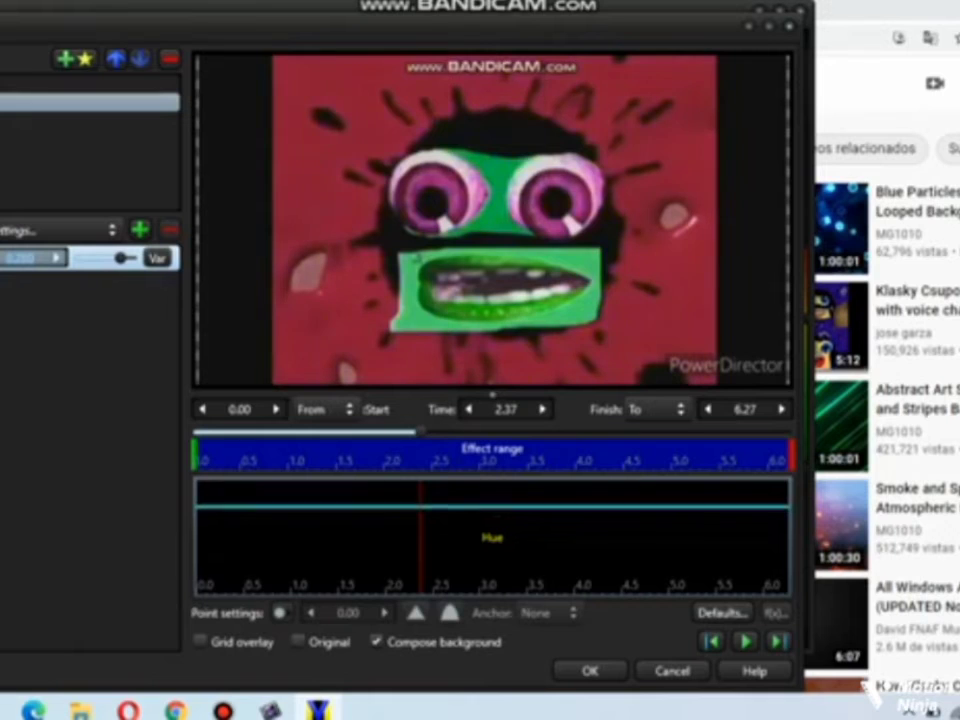
Set the Hue effect's value to about -0.58
{"action": "left_click_drag", "start_coordinate": [122, 258], "coordinate": [92, 258]}
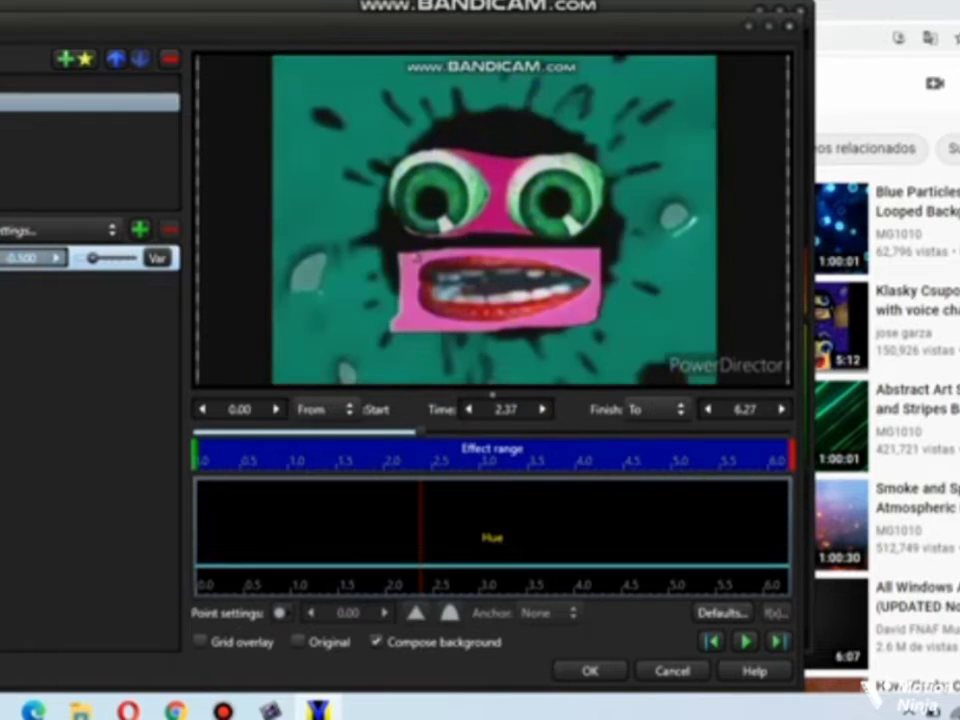
{"action": "key", "text": "Down"}
{"action": "key", "text": "Up"}
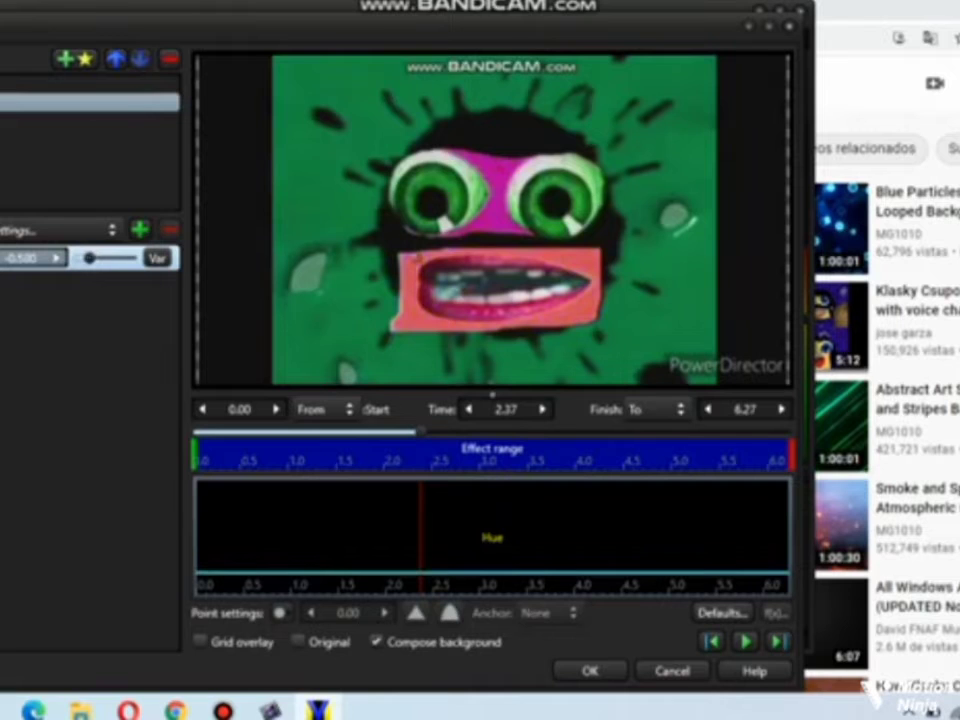
Accept the Hue effect's settings and start exporting the project as an MPEG-4 (H.264) video
{"action": "key", "text": "Return"}
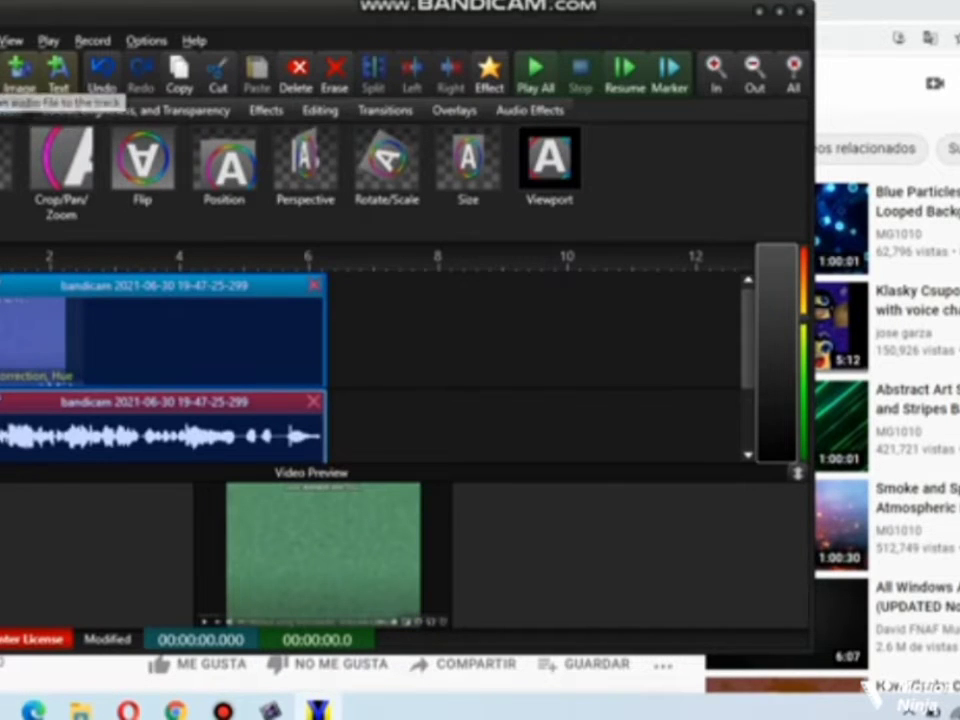
{"action": "key", "text": "alt+f"}
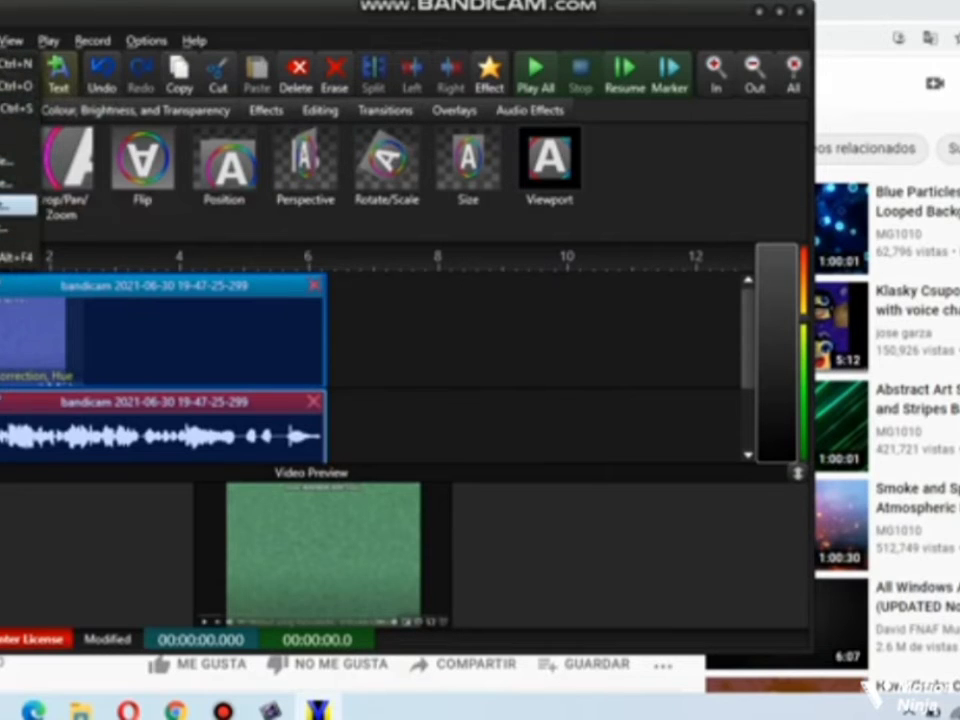
{"action": "left_click", "coordinate": [10, 183]}
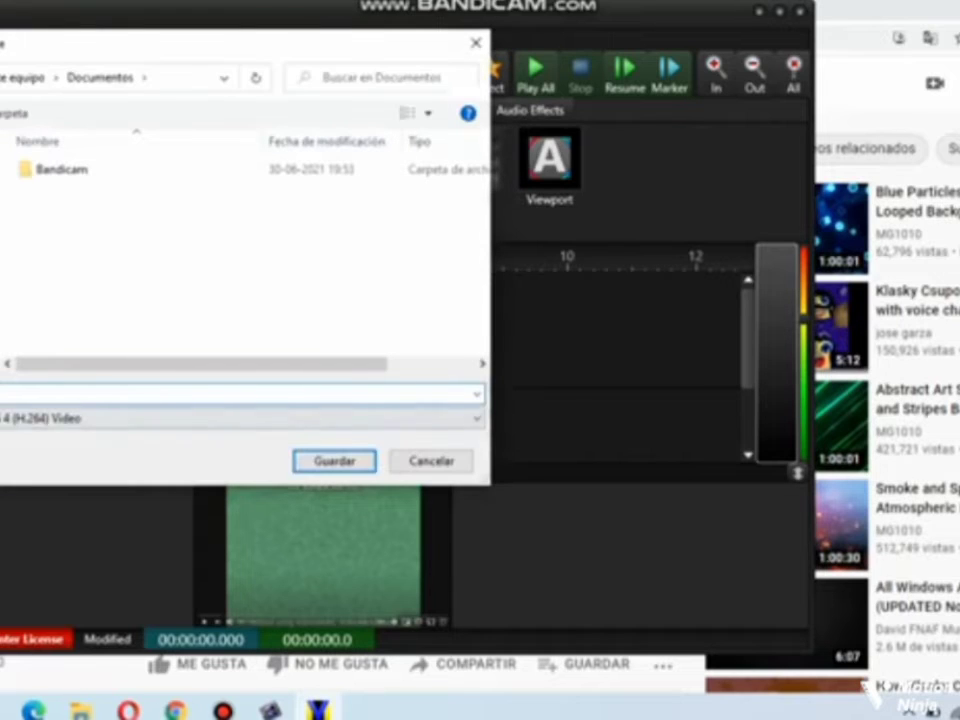
{"action": "left_click", "coordinate": [200, 418]}
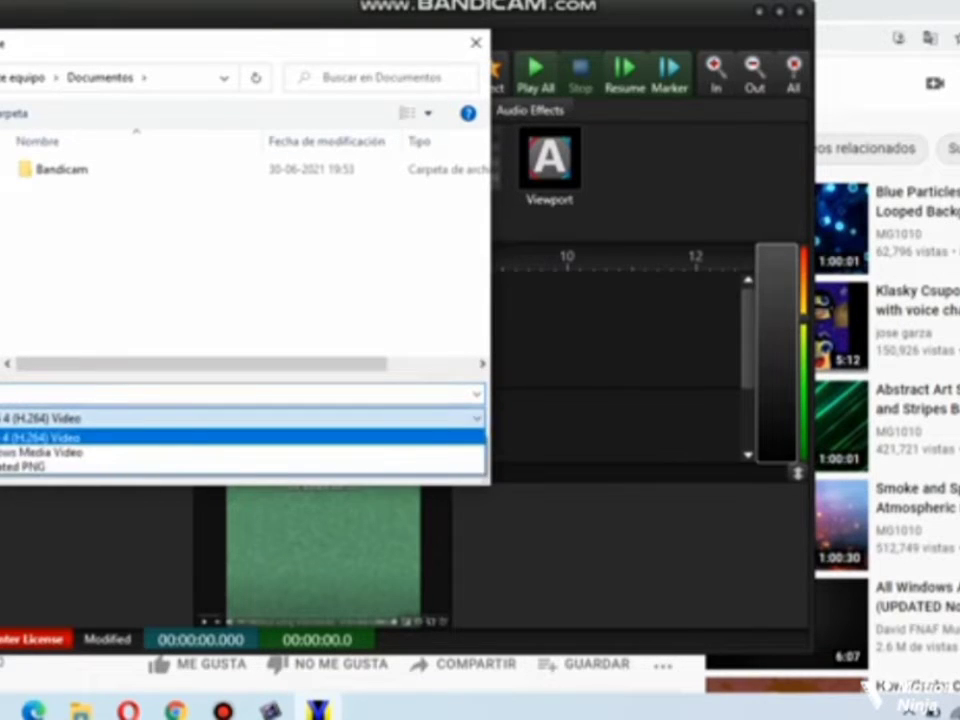
{"action": "key", "text": "Return"}
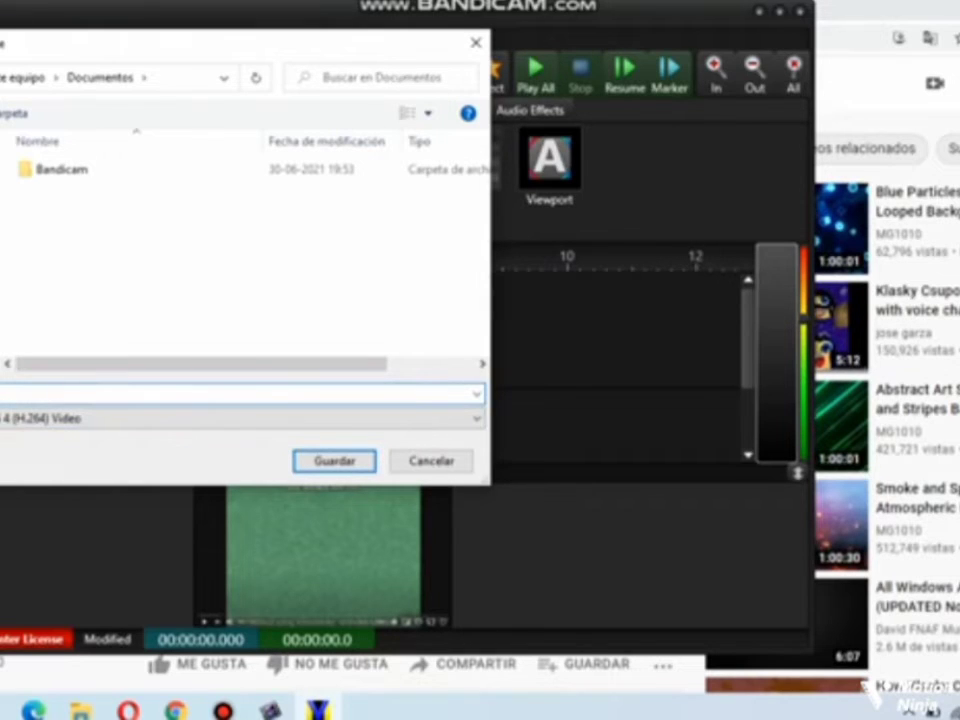
Name the export "Klasky Csupo in Green Color", save it in the Videos folder and render the entire project with the YouTube 360p, Stereo preset
{"action": "type", "text": "y Csupo"}
{"action": "type", "text": " in"}
{"action": "type", "text": " 1"}
{"action": "type", "text": "Color"}
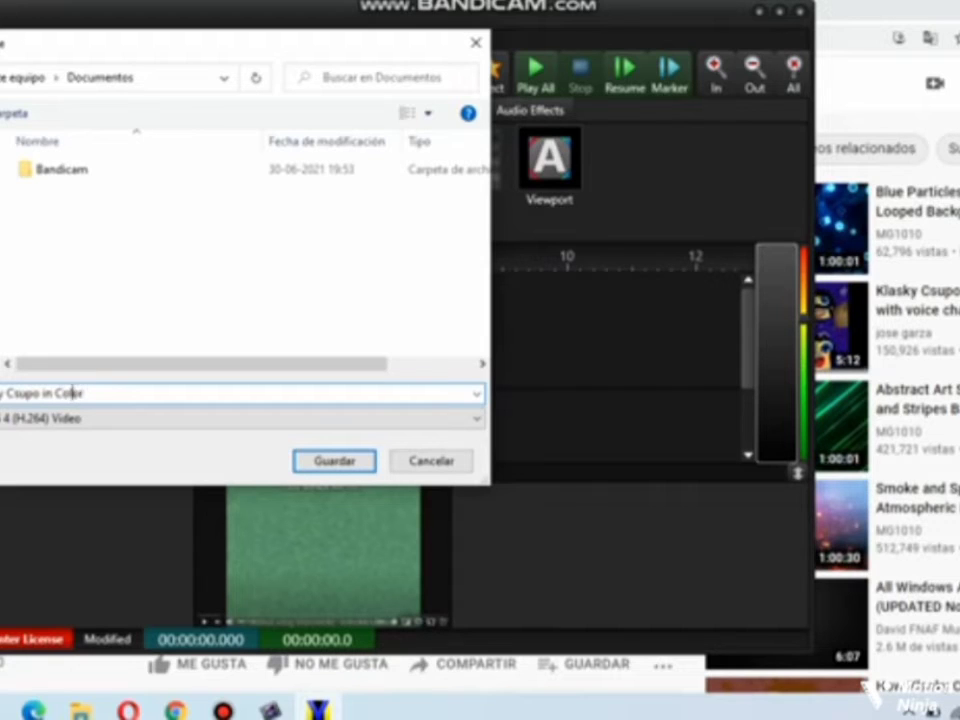
{"action": "type", "text": "Green"}
{"action": "left_click", "coordinate": [0, 320]}
{"action": "left_click", "coordinate": [334, 461]}
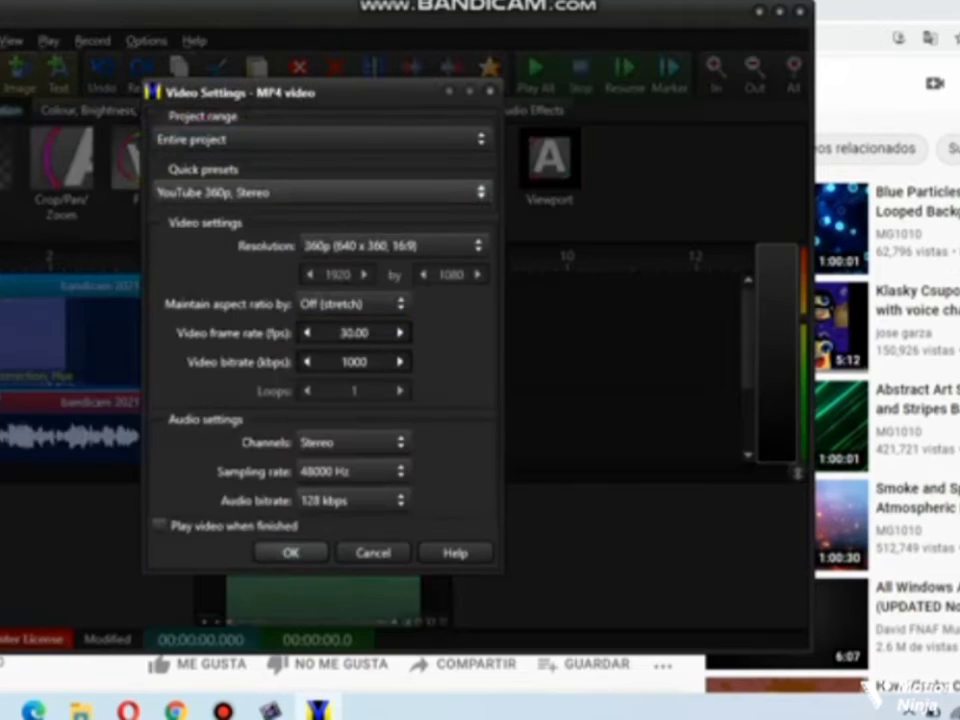
{"action": "key", "text": "Return"}
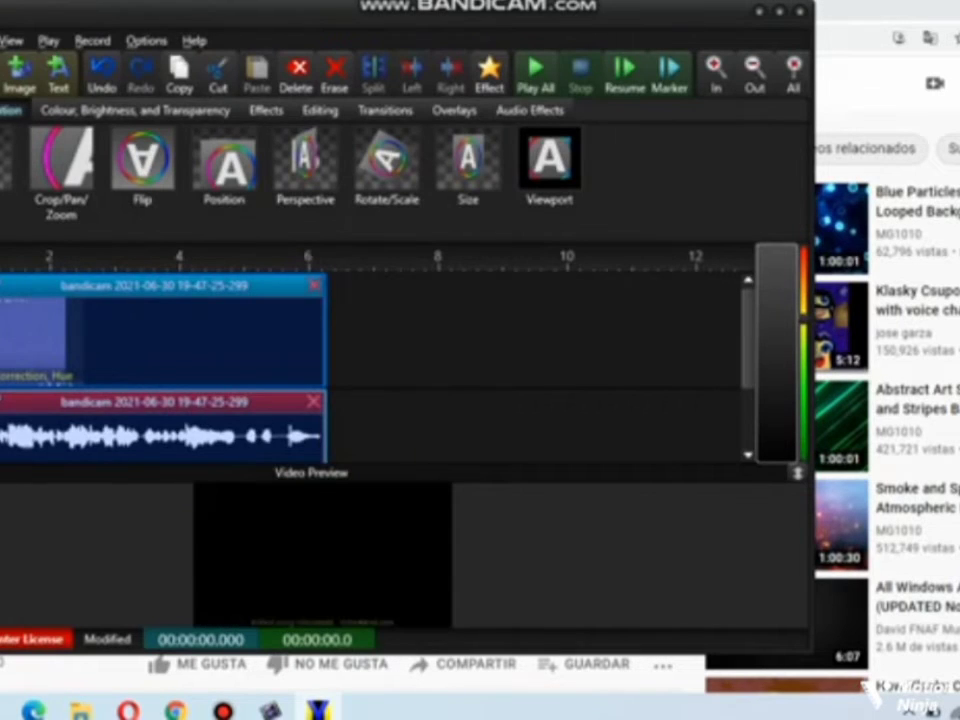
Close VideoMeld without saving the project and switch to AVS Video Editor
{"action": "left_click", "coordinate": [800, 12]}
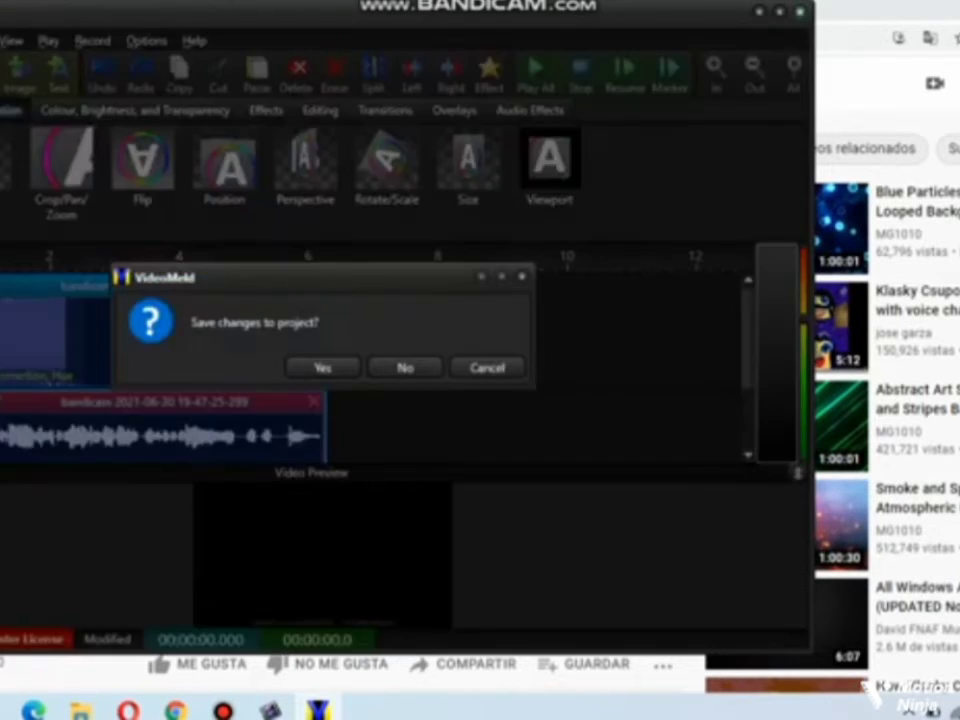
{"action": "left_click", "coordinate": [405, 366]}
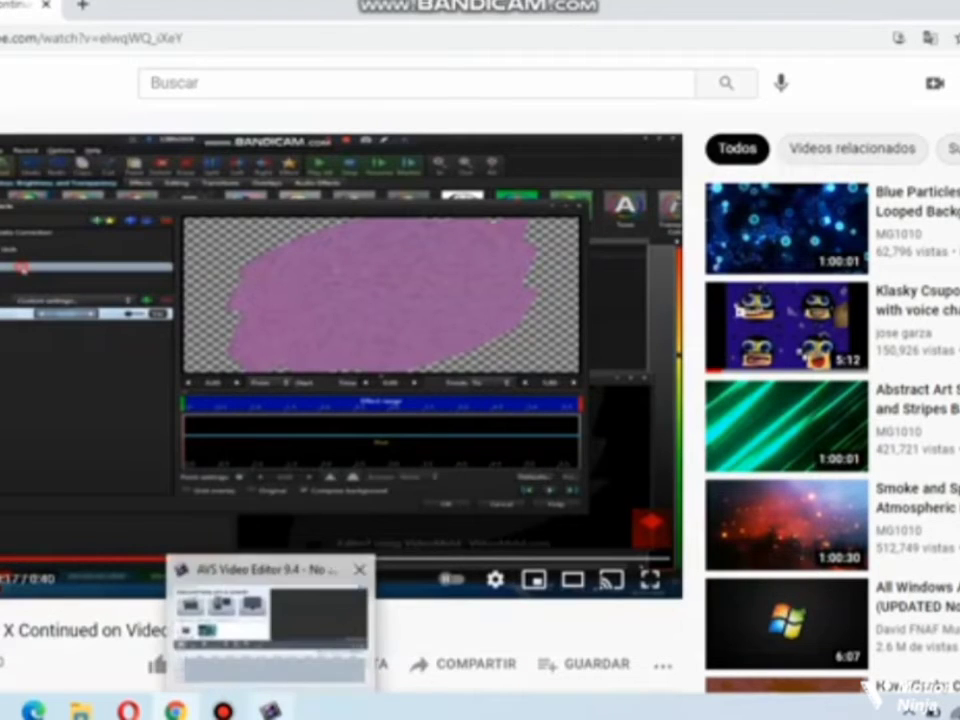
{"action": "left_click", "coordinate": [270, 711]}
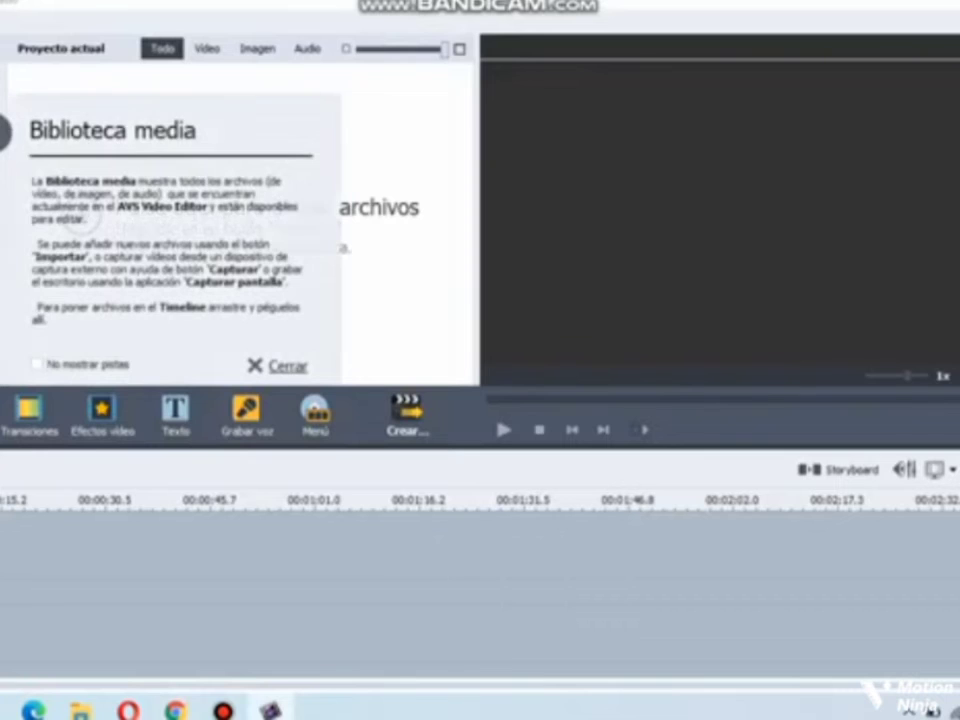
Import Klasky Csupo in Green Color from the Videos folder, place it on the timeline and match the project's aspect ratio to it
{"action": "left_click", "coordinate": [80, 711]}
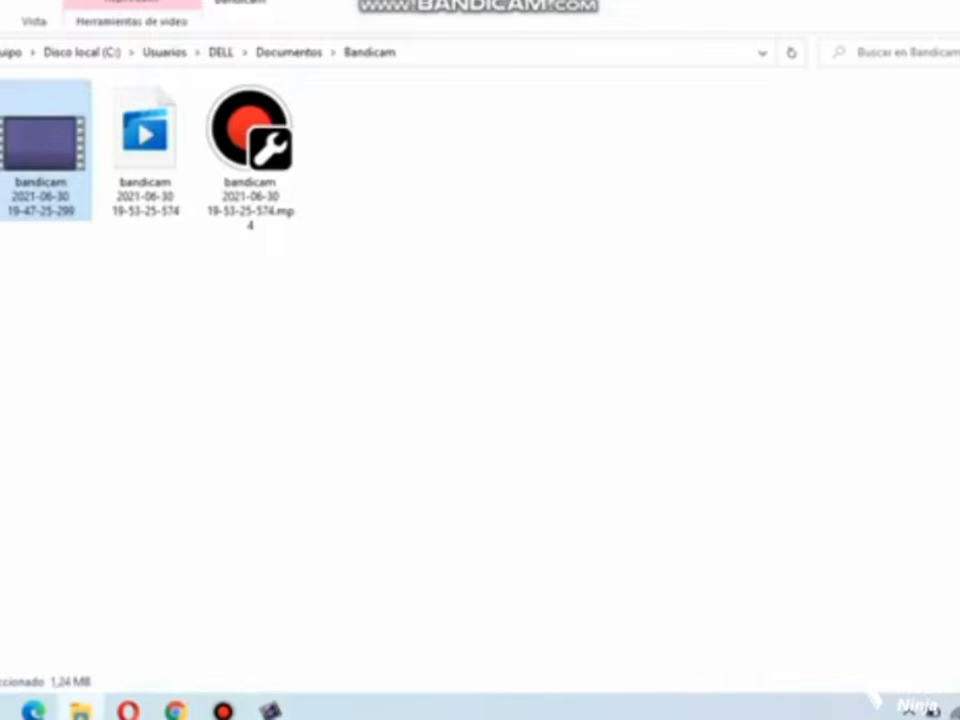
{"action": "left_click", "coordinate": [2, 440]}
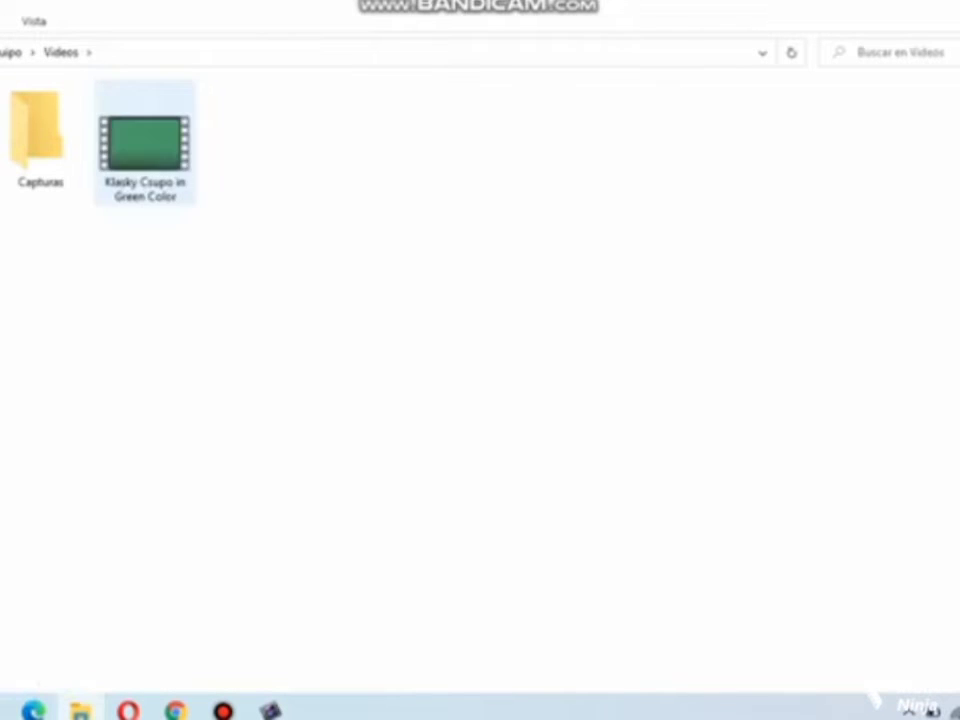
{"action": "left_click_drag", "start_coordinate": [145, 142], "coordinate": [270, 705]}
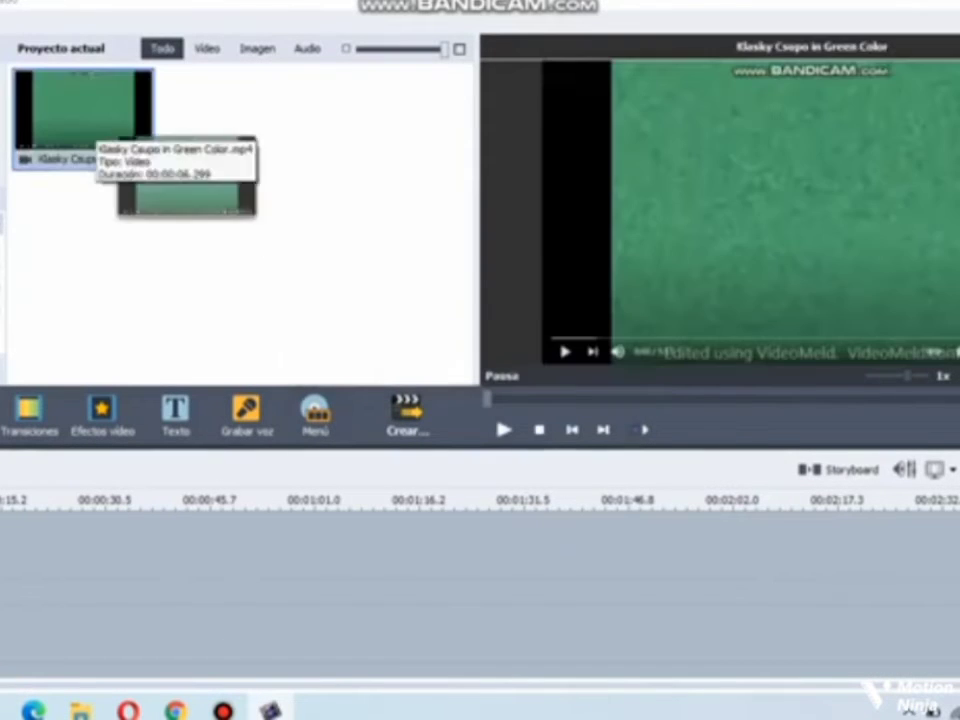
{"action": "left_click_drag", "start_coordinate": [83, 115], "coordinate": [308, 580]}
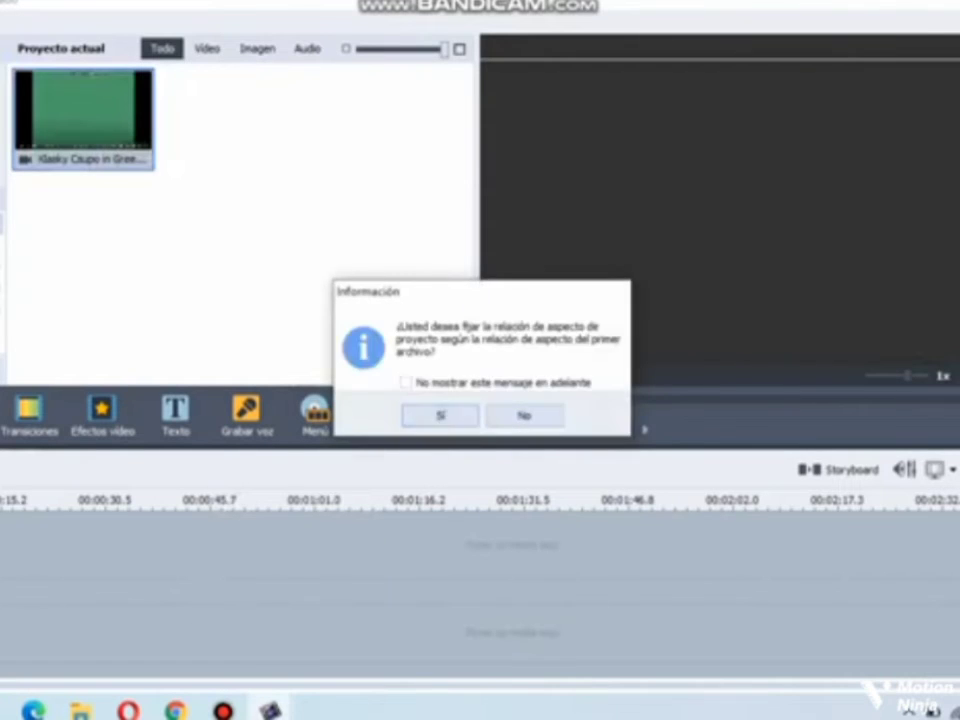
{"action": "left_click", "coordinate": [440, 416]}
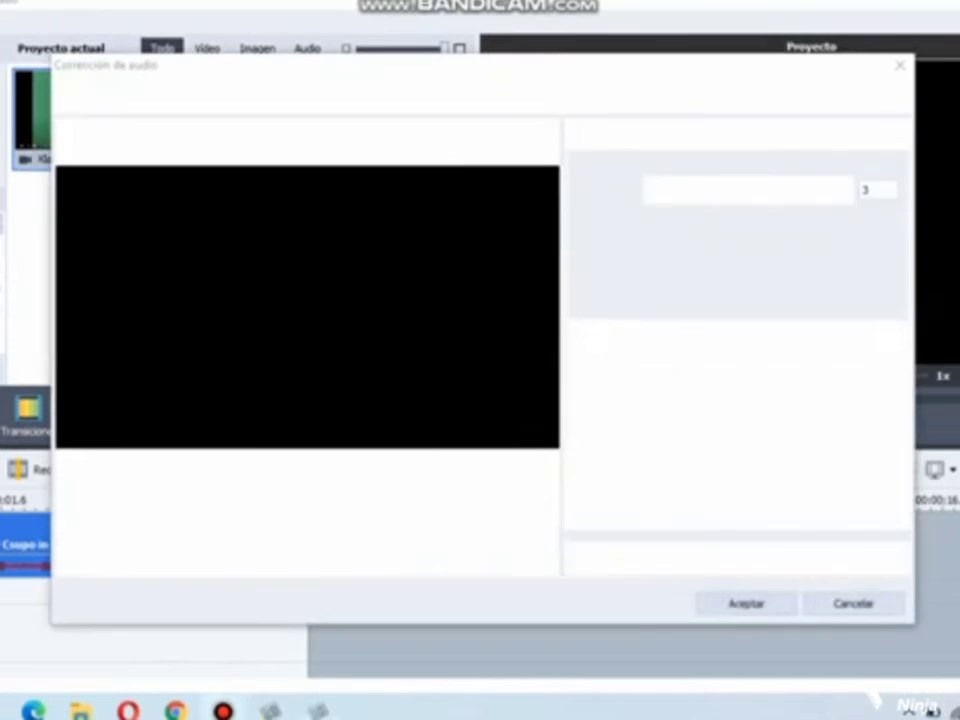
Lower an audio effect's slider in the green clip's audio correction settings and apply the change
{"action": "left_click", "coordinate": [223, 711]}
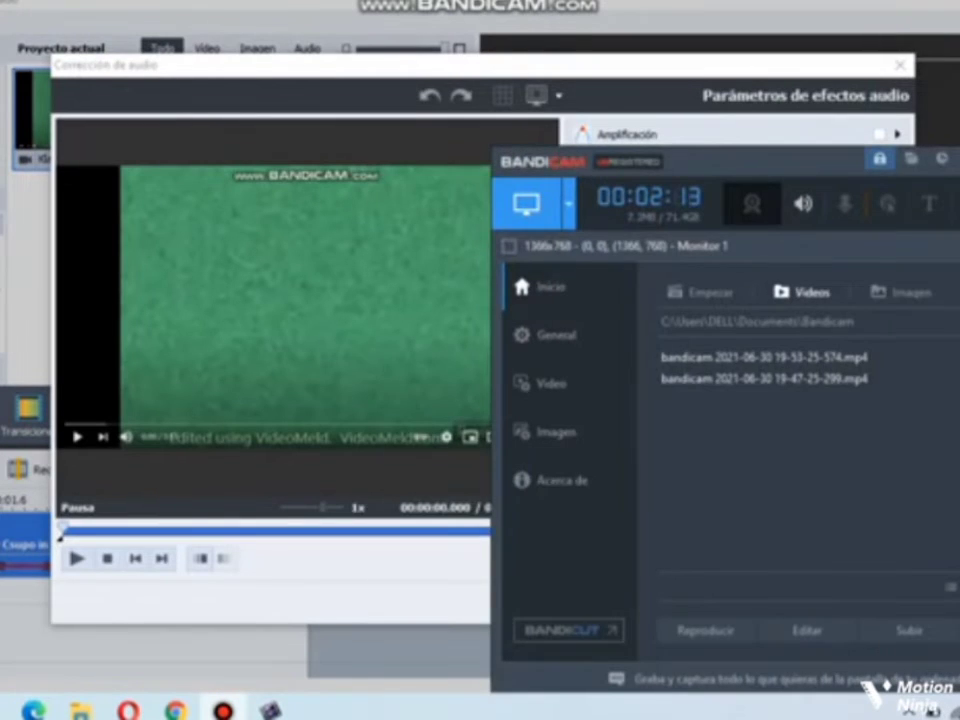
{"action": "left_click", "coordinate": [223, 711]}
{"action": "left_click_drag", "start_coordinate": [717, 364], "coordinate": [653, 364]}
{"action": "key", "text": "Return"}
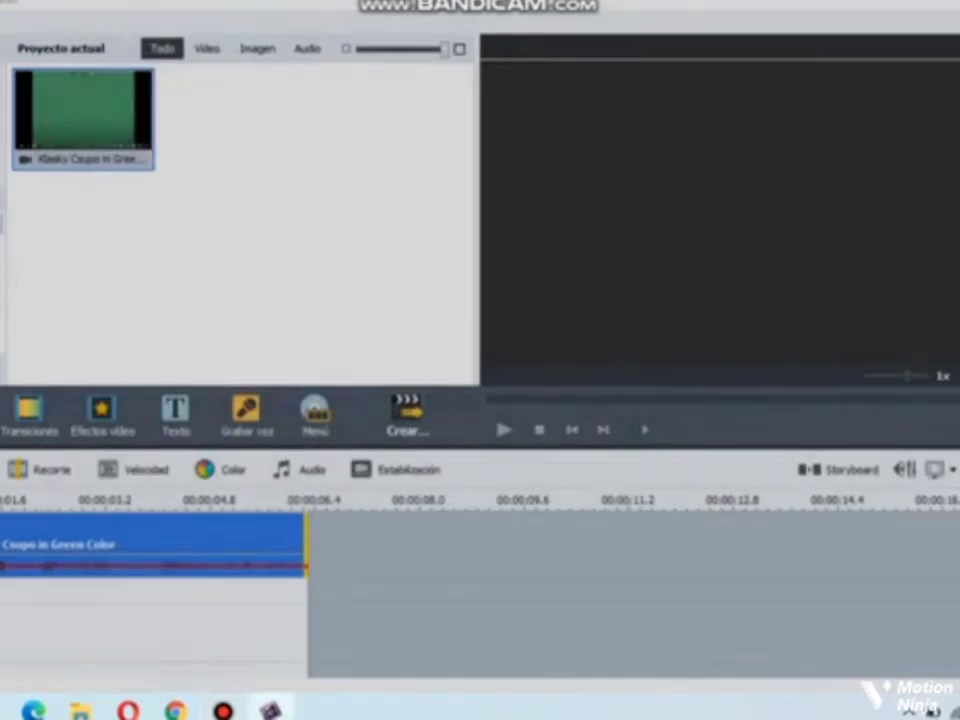
Add the Esfera video effect to the effects track beneath the Klasky Csupo in Green Color clip
{"action": "left_click", "coordinate": [102, 410]}
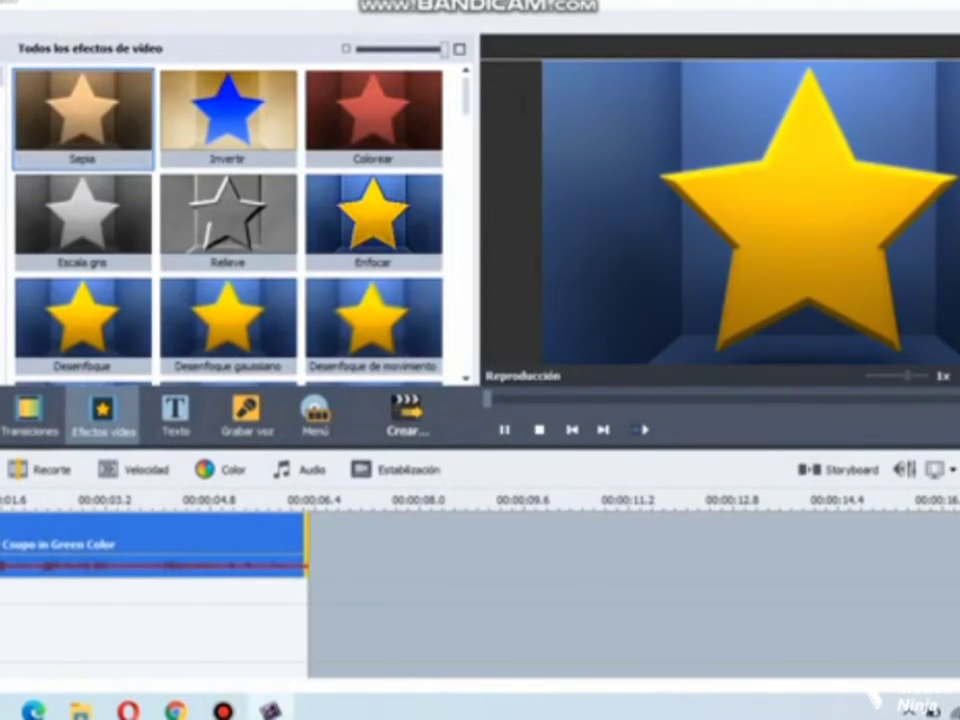
{"action": "left_click", "coordinate": [380, 325]}
{"action": "scroll", "coordinate": [380, 325], "scroll_direction": "down", "scroll_amount": 5}
{"action": "scroll", "coordinate": [228, 225], "scroll_direction": "down", "scroll_amount": 10}
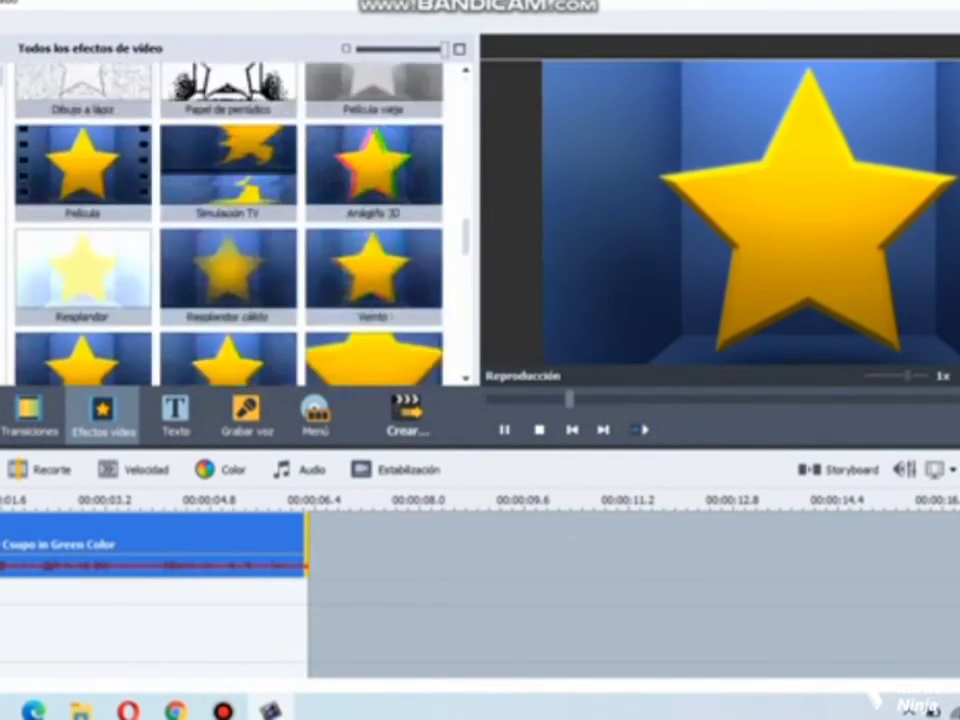
{"action": "left_click_drag", "start_coordinate": [373, 120], "coordinate": [28, 656]}
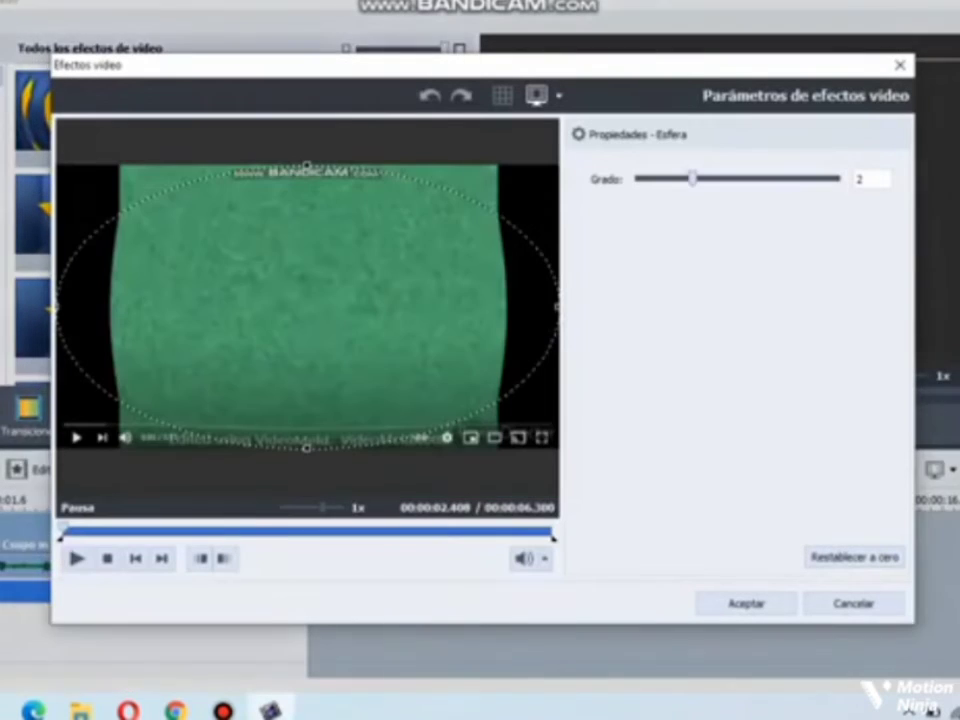
Set the Esfera effect's Grado to 6, apply it and play back the project
{"action": "left_click_drag", "start_coordinate": [692, 178], "coordinate": [746, 178]}
{"action": "key", "text": "Right"}
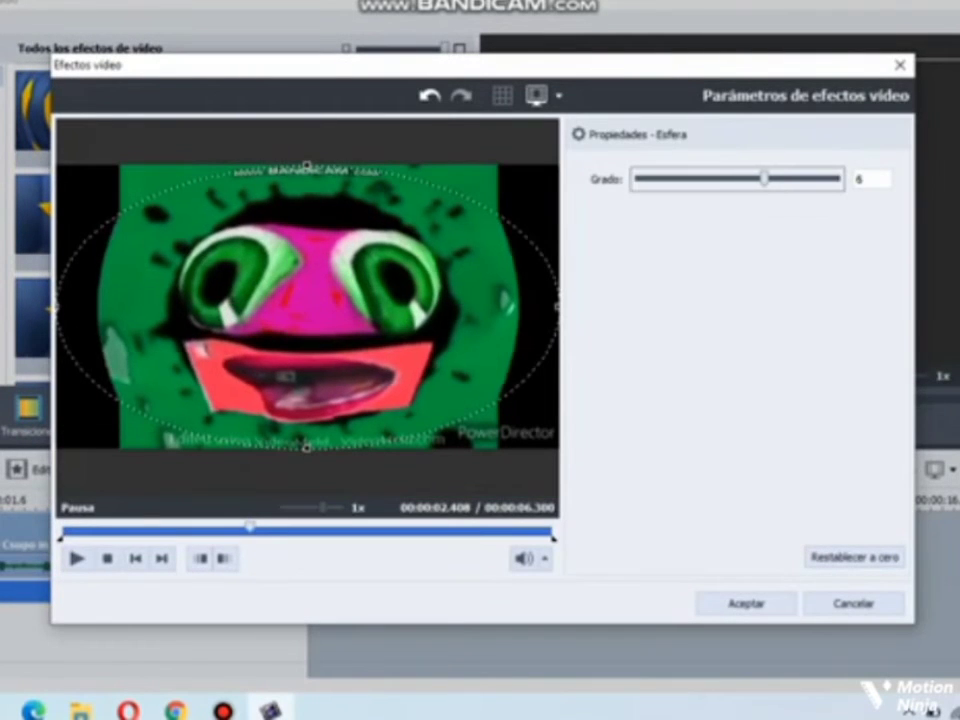
{"action": "left_click", "coordinate": [746, 603]}
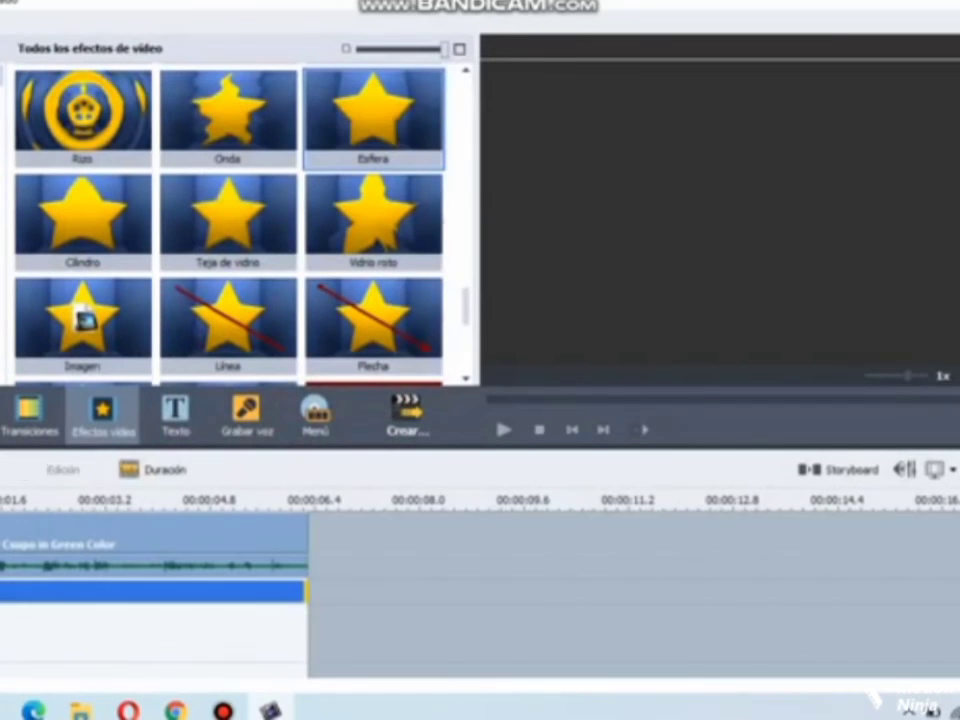
{"action": "left_click", "coordinate": [504, 430]}
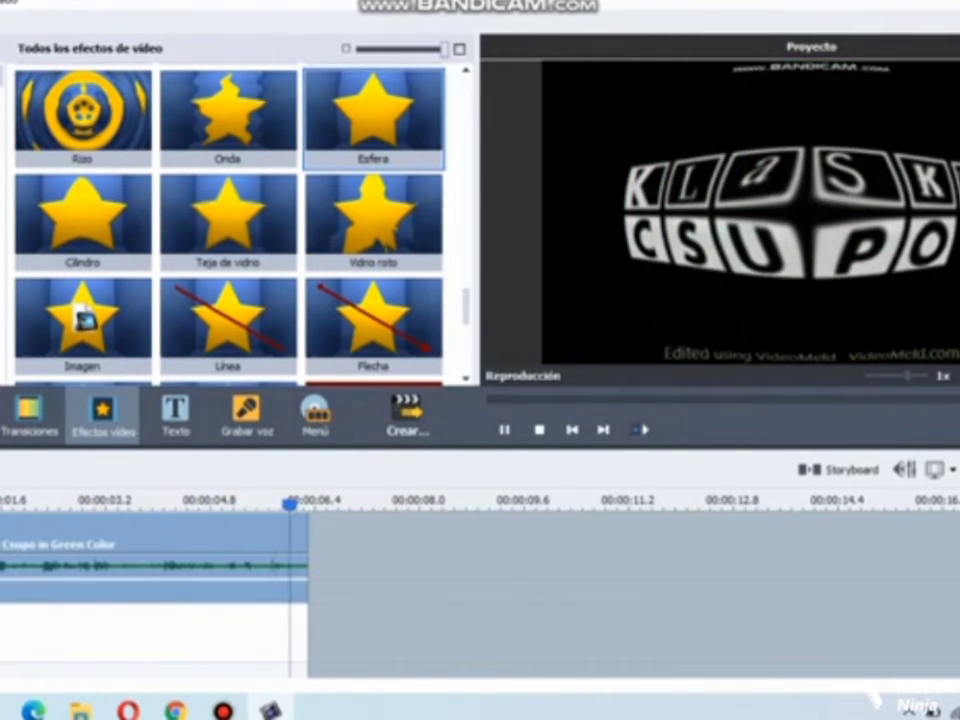
{"action": "left_click", "coordinate": [223, 711]}
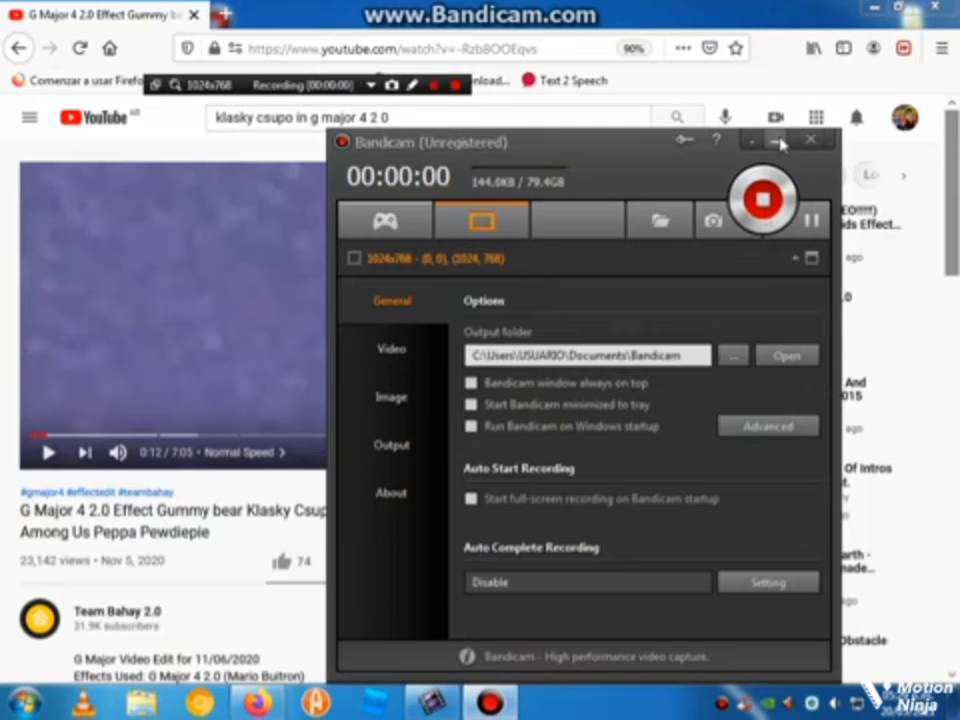
Play the first seconds of the G Major 4 2.0 reference video from 0:12 and pause it
{"action": "left_click", "coordinate": [778, 145]}
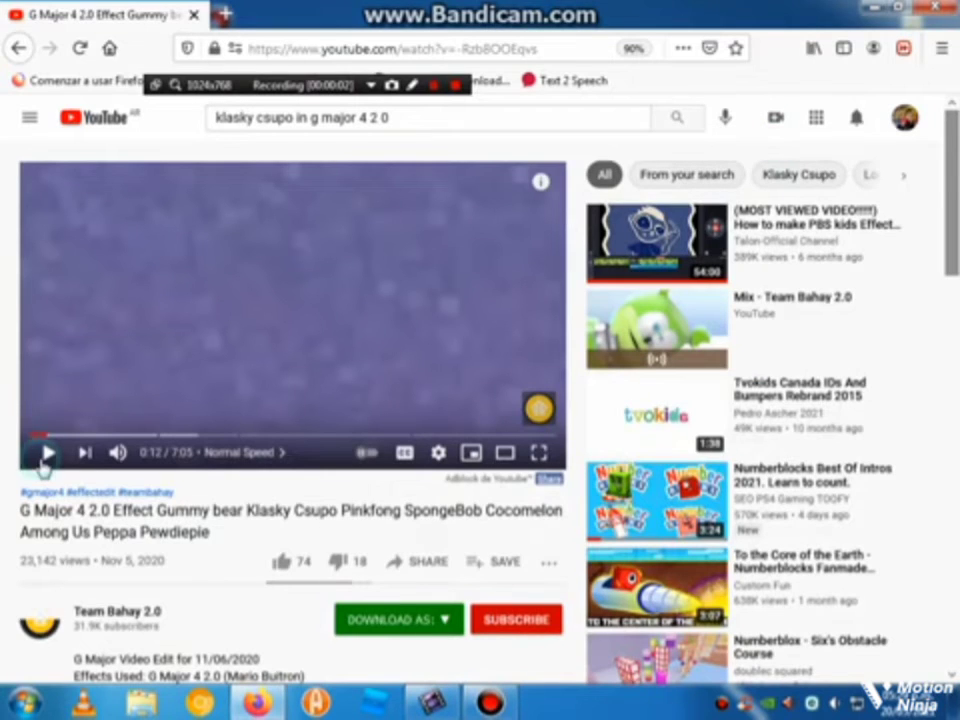
{"action": "left_click", "coordinate": [45, 463]}
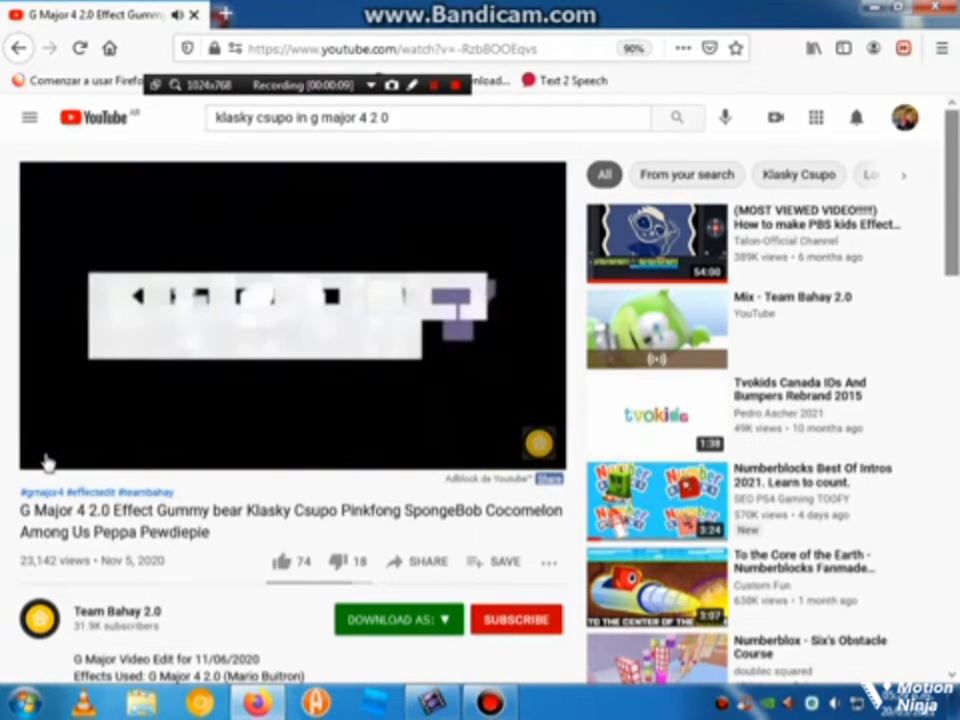
{"action": "left_click", "coordinate": [47, 452]}
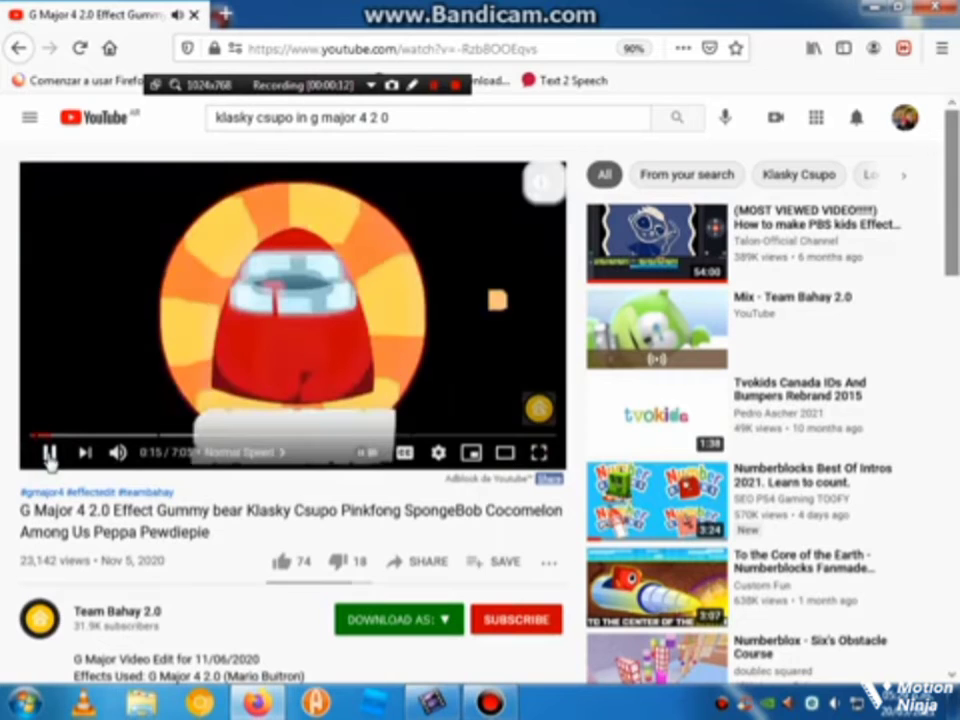
Switch to AVS Video Editor, add the Maximal video effect at the start of the effects track and trim it to the clip's length
{"action": "left_click", "coordinate": [433, 704]}
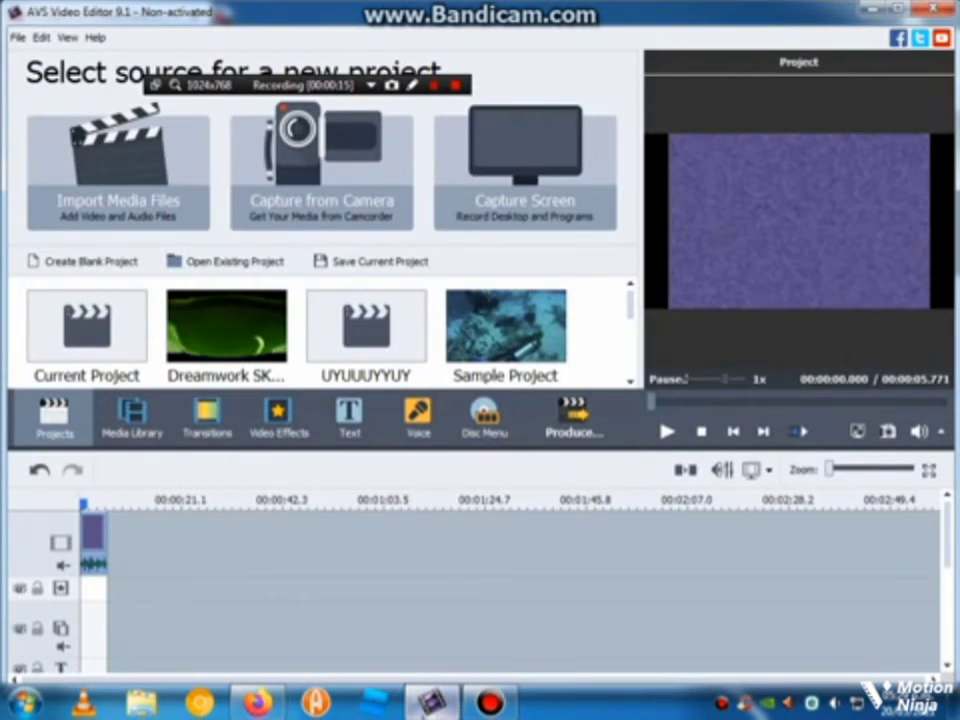
{"action": "left_click", "coordinate": [276, 425]}
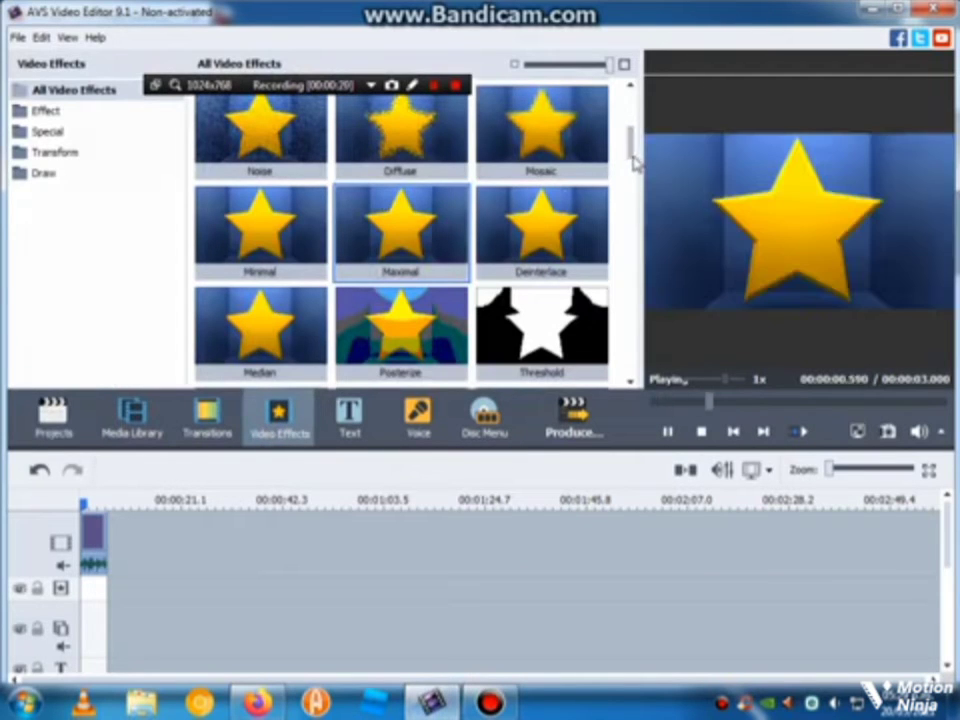
{"action": "left_click_drag", "start_coordinate": [418, 232], "coordinate": [84, 594]}
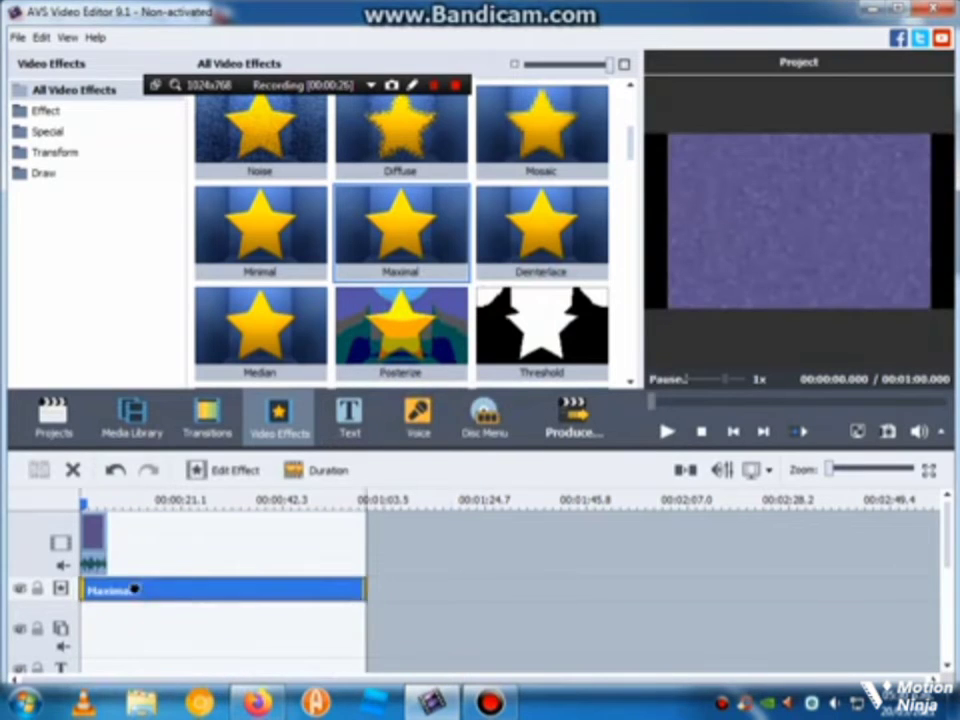
{"action": "left_click_drag", "start_coordinate": [366, 588], "coordinate": [108, 567]}
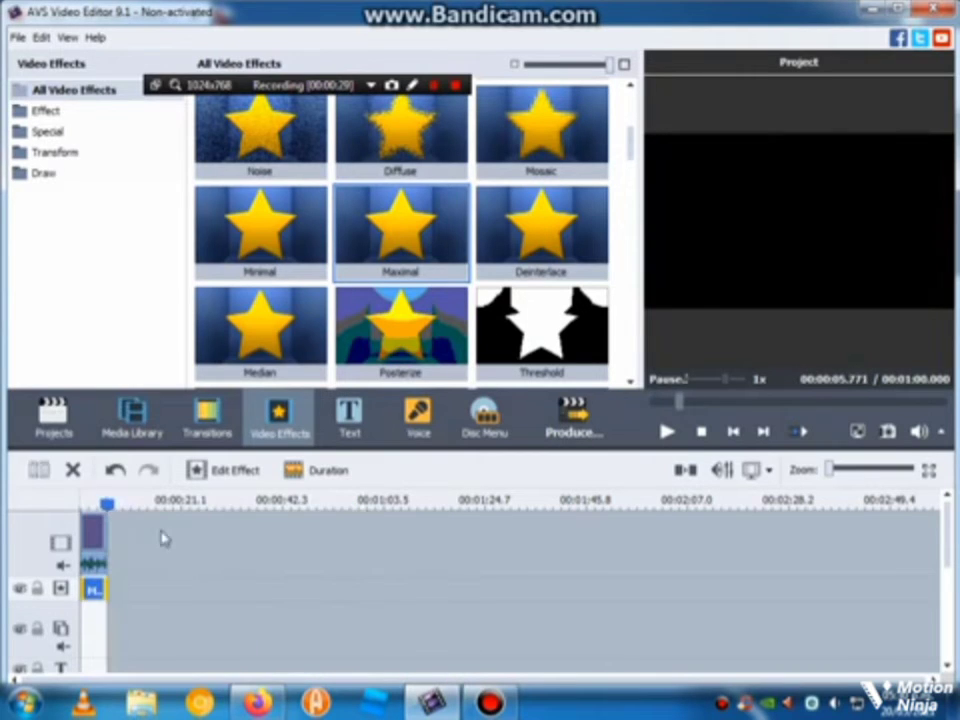
Open the Maximal effect's settings and preview the face section of the clip between about 1.2 and 2 seconds
{"action": "left_click", "coordinate": [207, 475]}
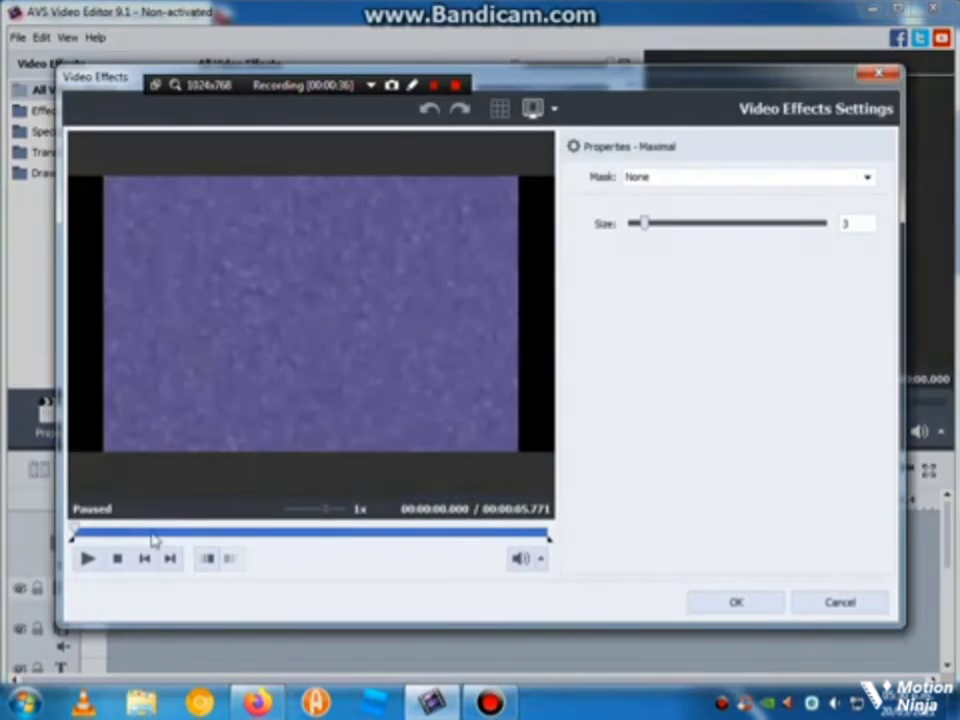
{"action": "left_click", "coordinate": [139, 534]}
{"action": "left_click_drag", "start_coordinate": [141, 532], "coordinate": [235, 527]}
{"action": "left_click", "coordinate": [235, 530]}
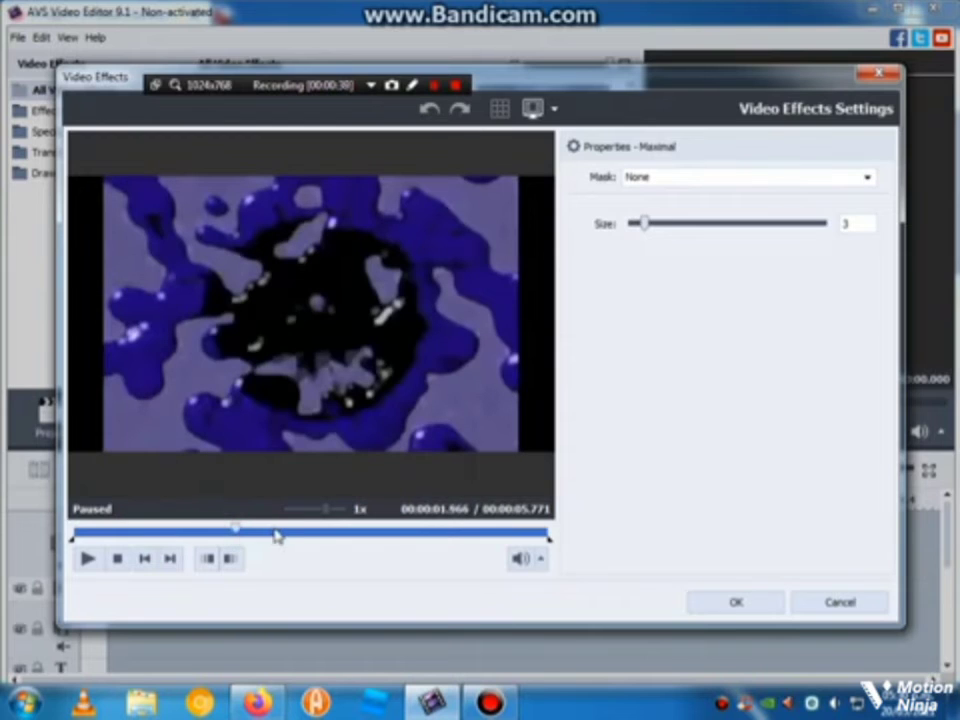
{"action": "left_click", "coordinate": [222, 530]}
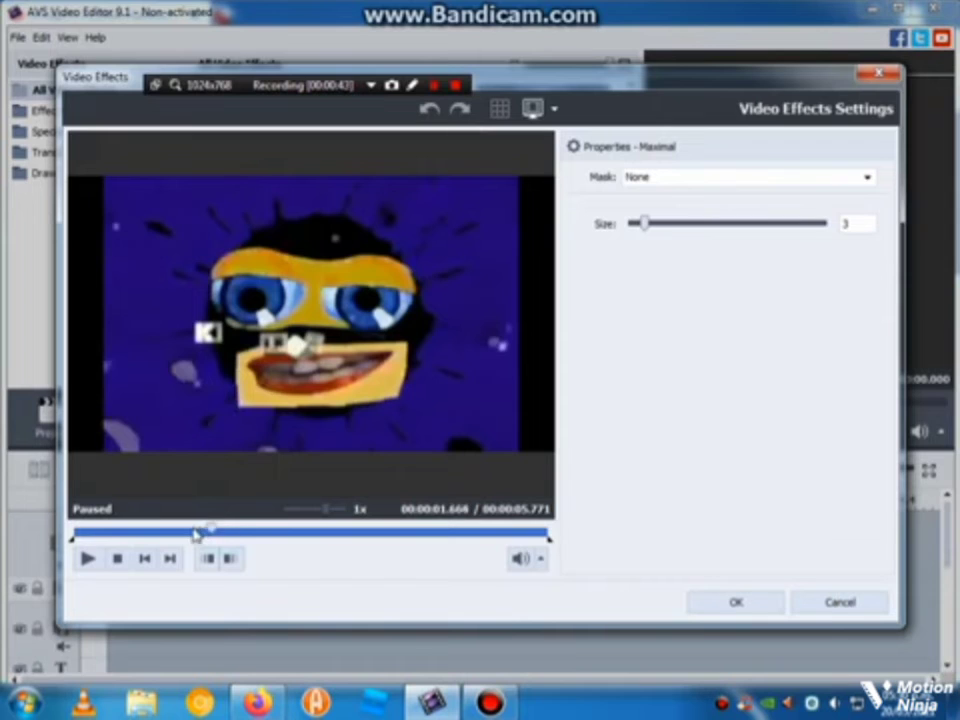
{"action": "left_click", "coordinate": [183, 530]}
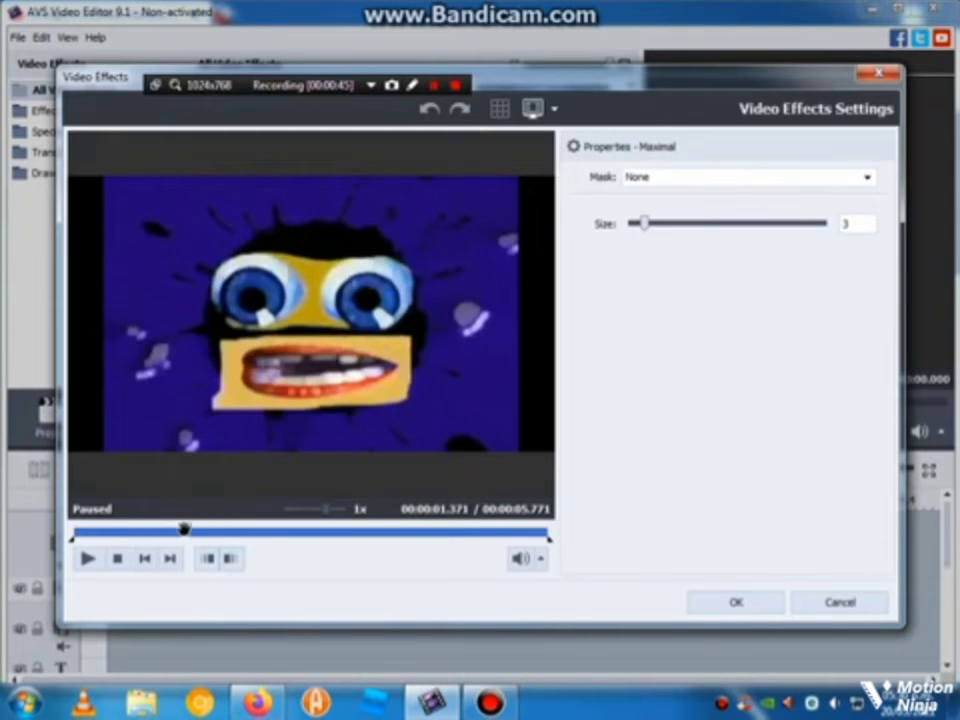
{"action": "left_click", "coordinate": [171, 531]}
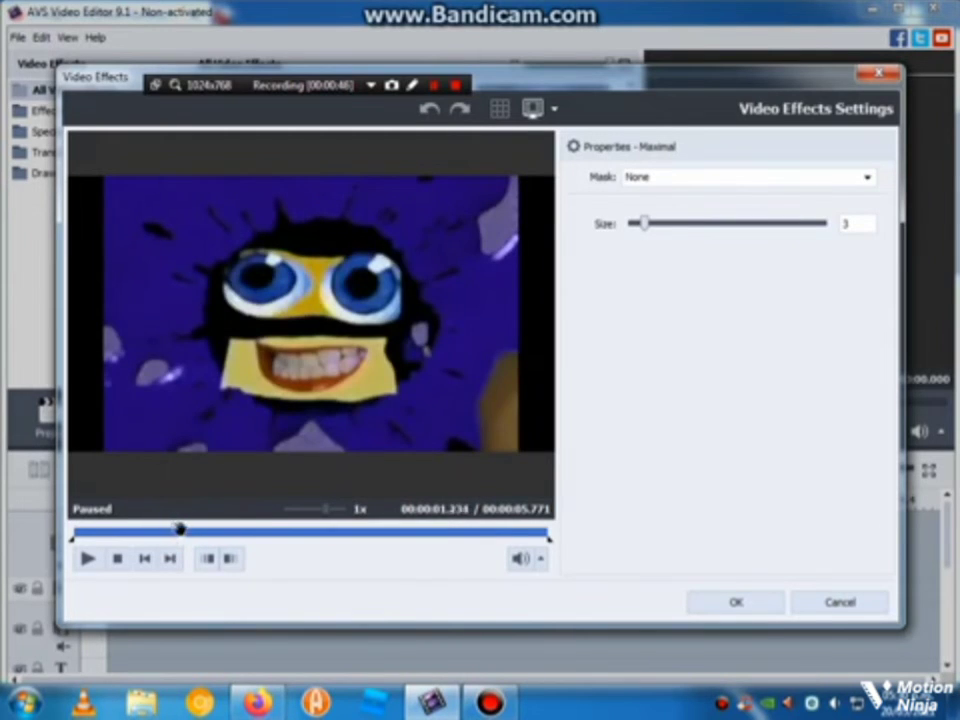
{"action": "left_click", "coordinate": [90, 559]}
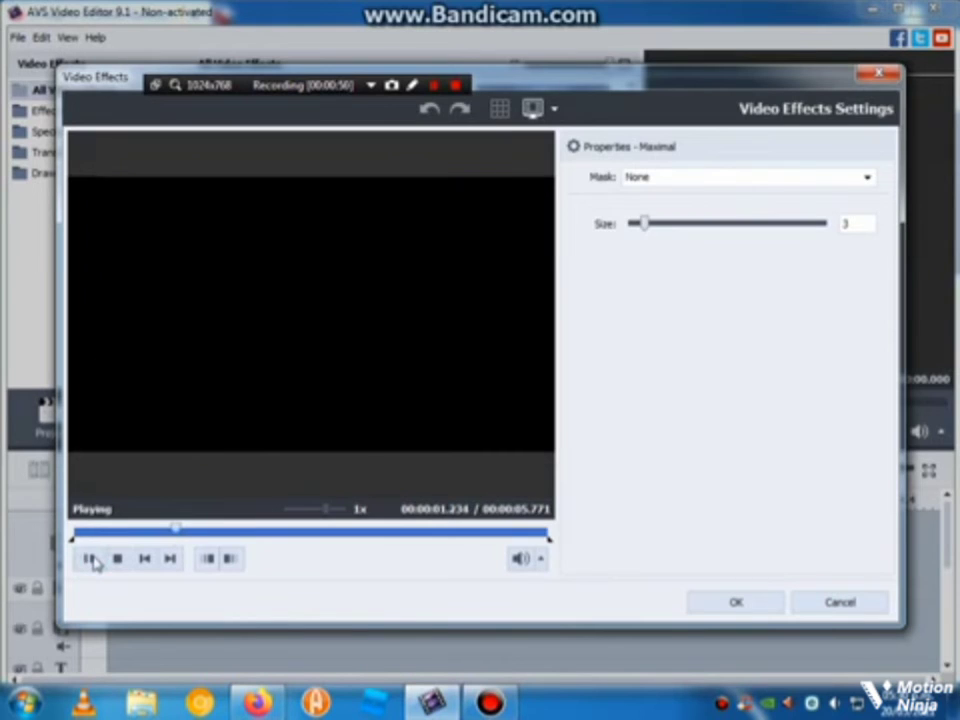
{"action": "left_click", "coordinate": [90, 560]}
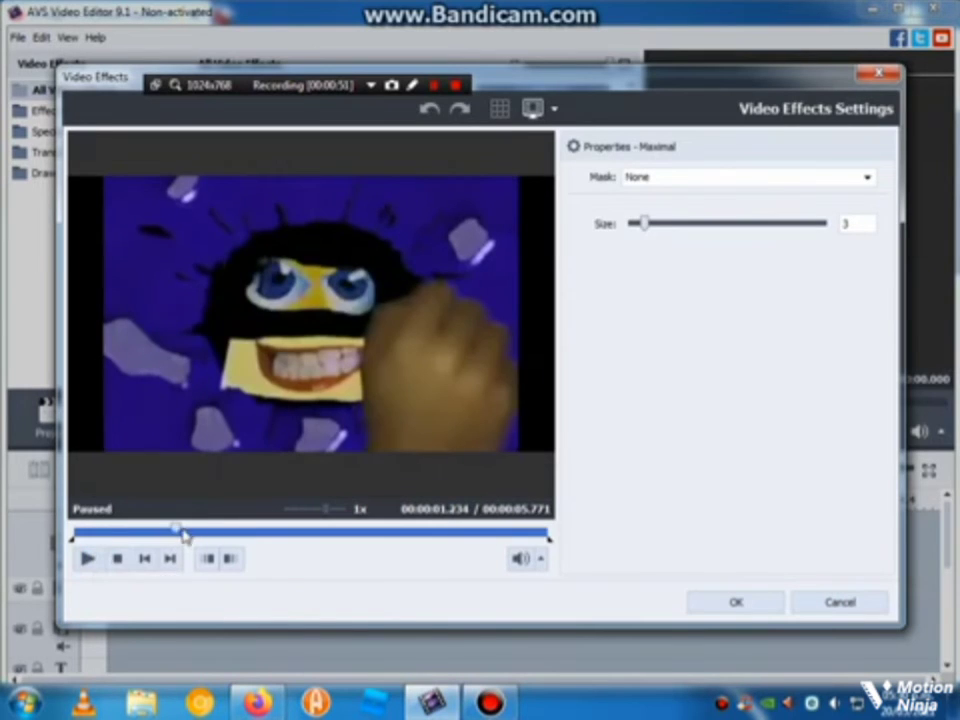
{"action": "left_click", "coordinate": [182, 529]}
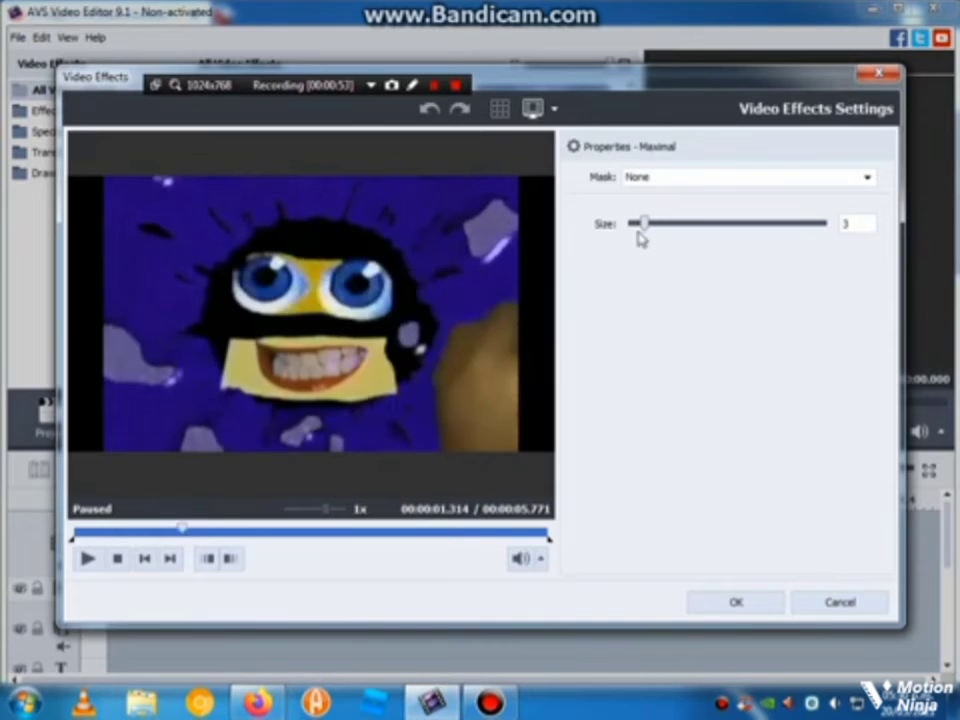
{"action": "left_click_drag", "start_coordinate": [185, 529], "coordinate": [190, 529]}
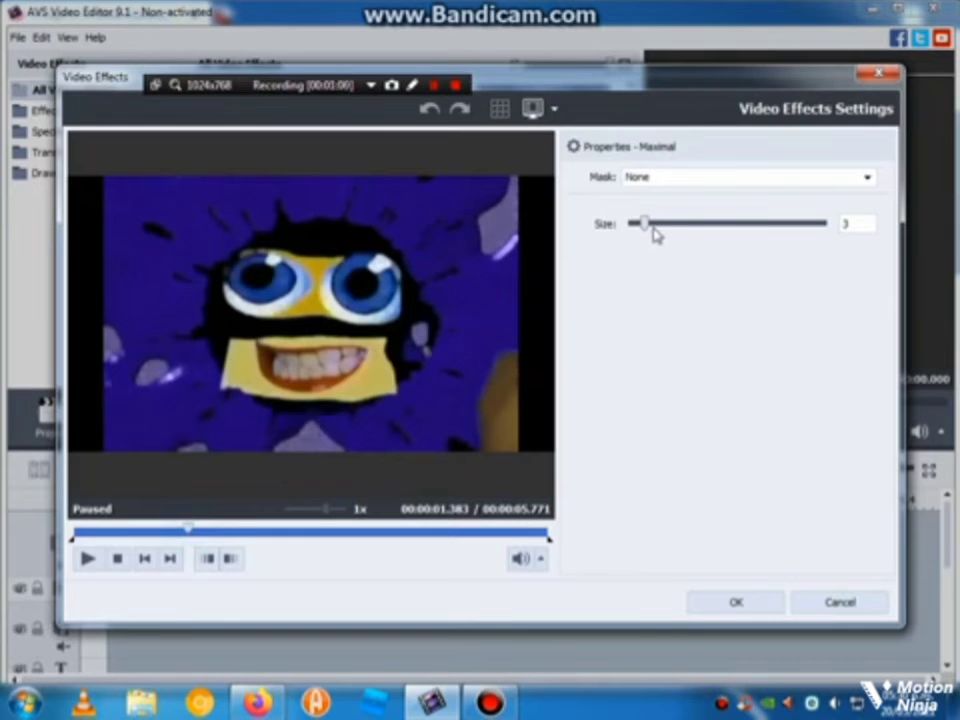
Set the Maximal effect's Size to 4, preview the face at about 1.5 seconds and apply the effect
{"action": "left_click_drag", "start_coordinate": [649, 229], "coordinate": [654, 229]}
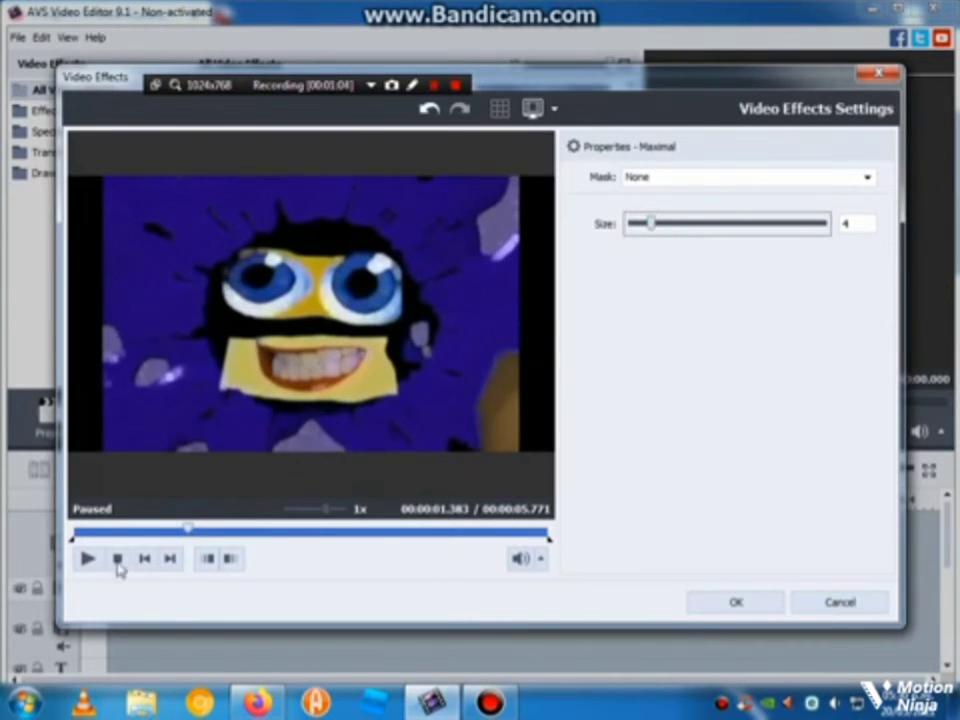
{"action": "left_click", "coordinate": [89, 560]}
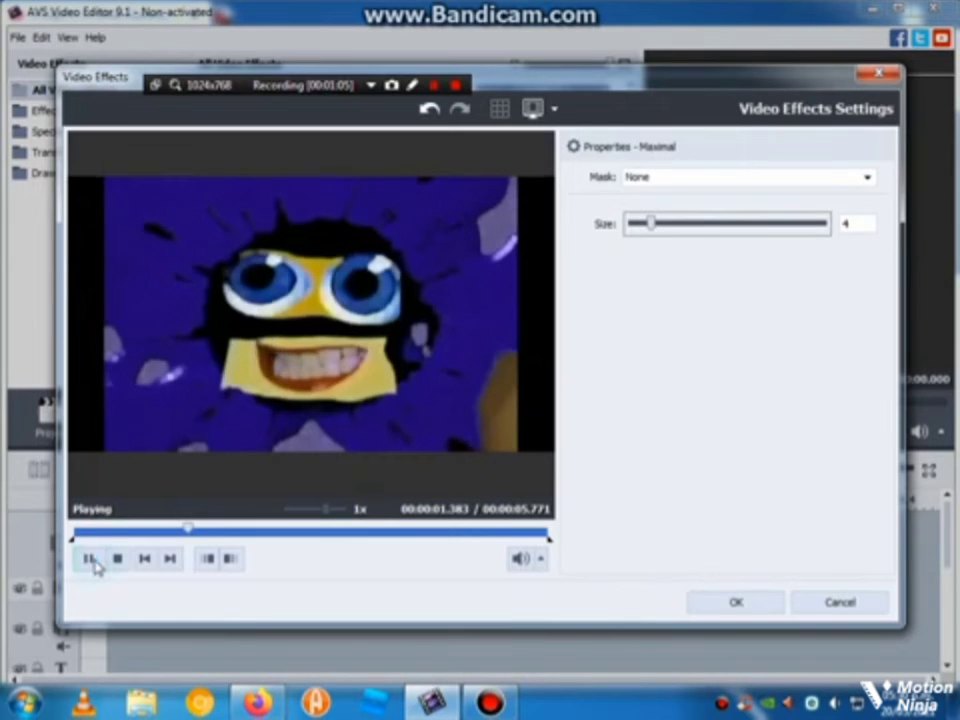
{"action": "left_click", "coordinate": [89, 560]}
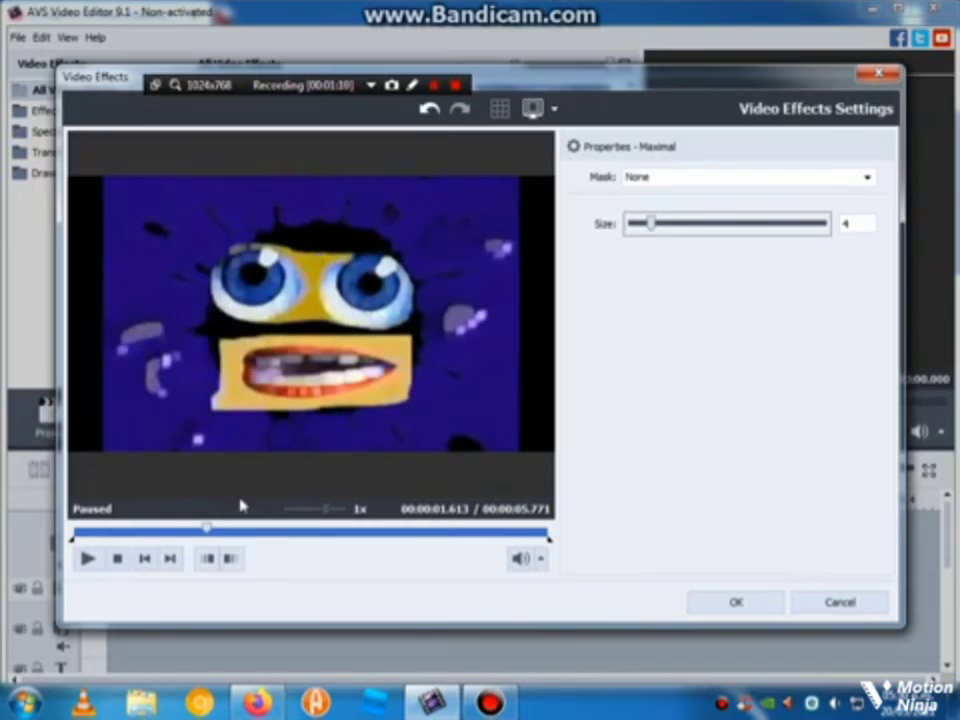
{"action": "left_click_drag", "start_coordinate": [207, 532], "coordinate": [205, 530]}
{"action": "left_click_drag", "start_coordinate": [201, 529], "coordinate": [195, 529]}
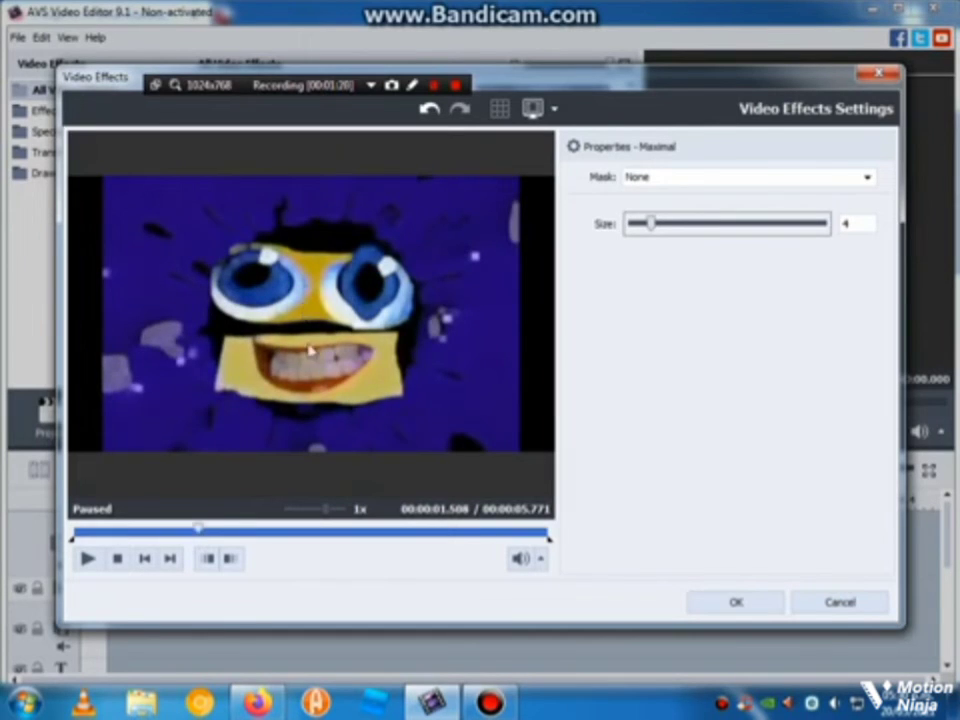
{"action": "left_click", "coordinate": [730, 601]}
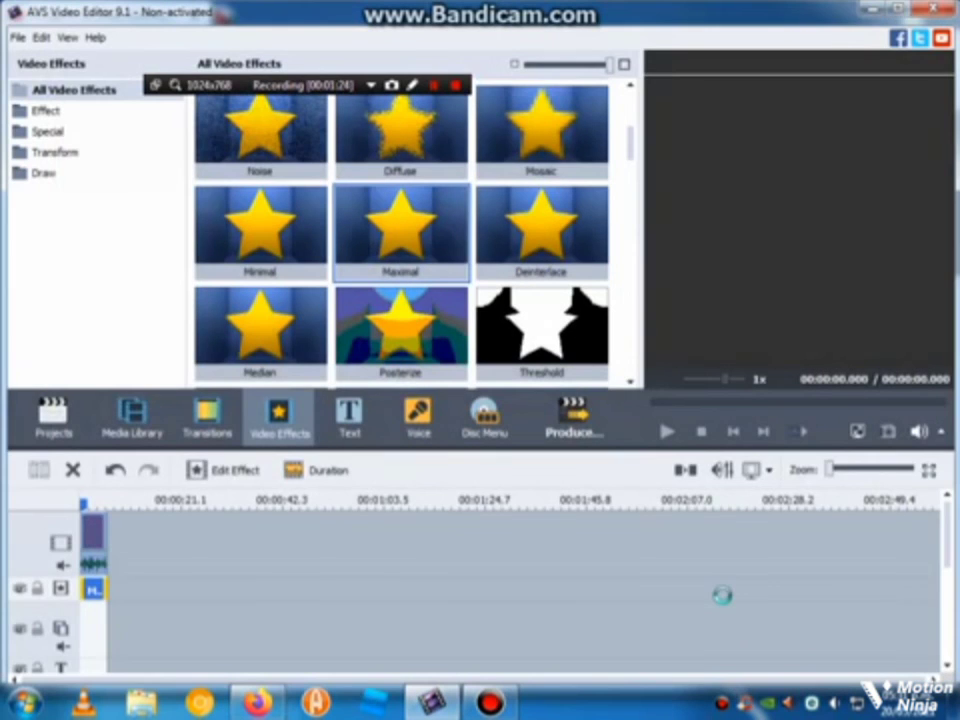
Lower the Pitch Shift rate in the clip's audio settings, apply it and play back the project
{"action": "left_click", "coordinate": [90, 524]}
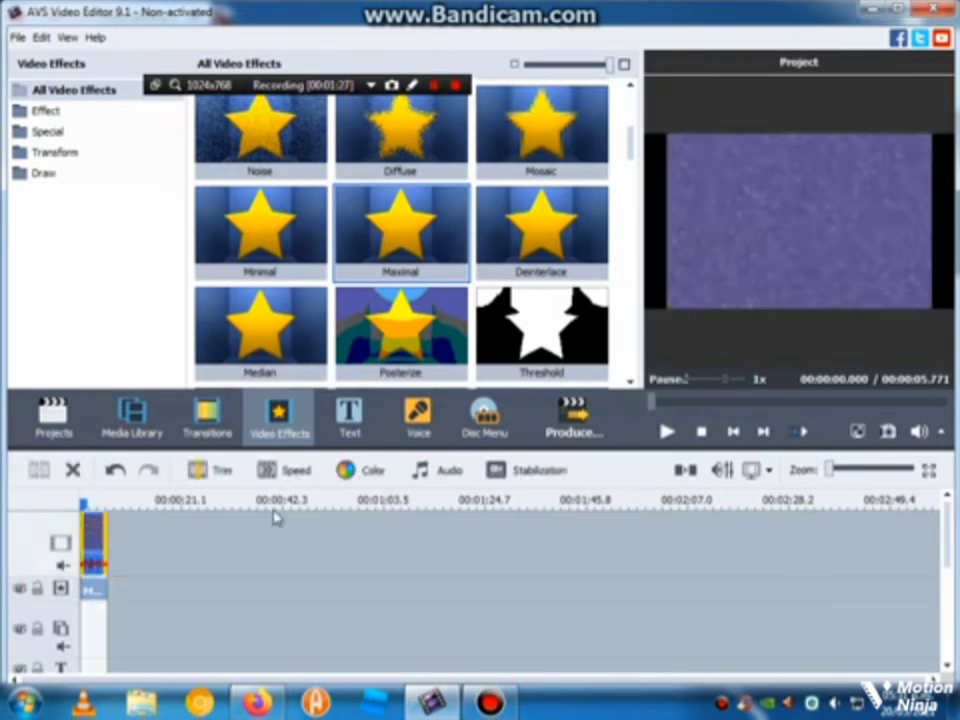
{"action": "left_click", "coordinate": [421, 470]}
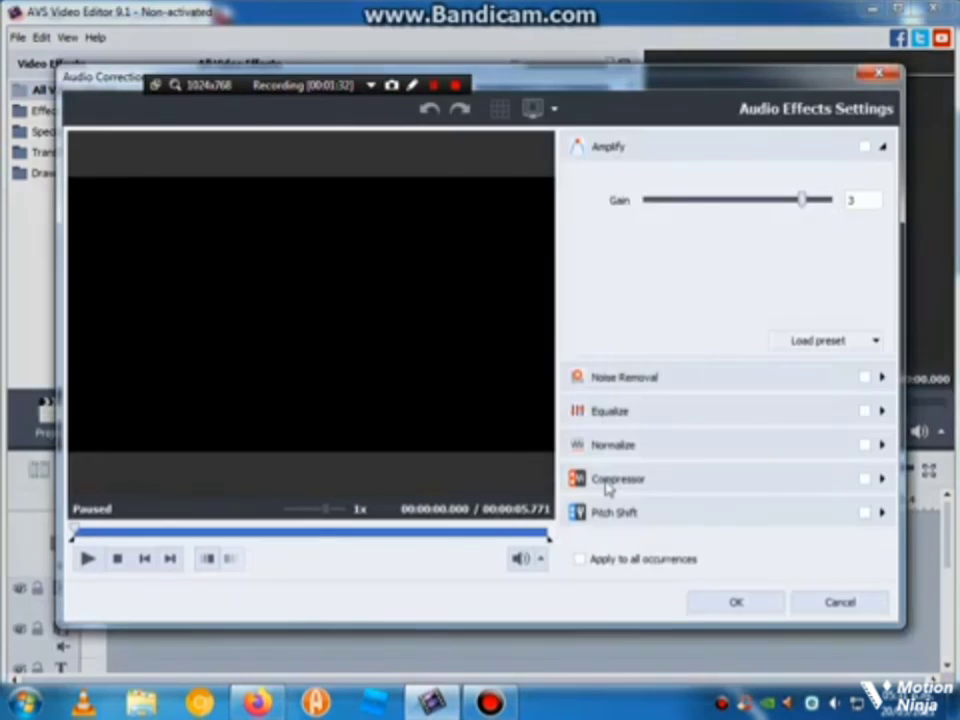
{"action": "left_click", "coordinate": [614, 513]}
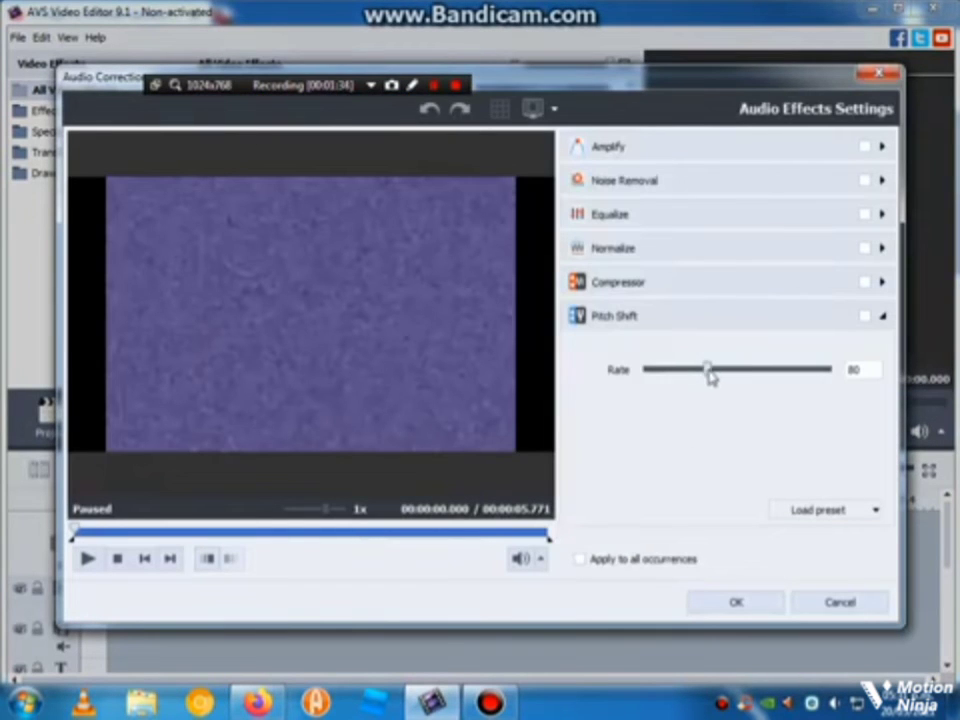
{"action": "left_click_drag", "start_coordinate": [708, 373], "coordinate": [686, 381]}
{"action": "left_click", "coordinate": [742, 598]}
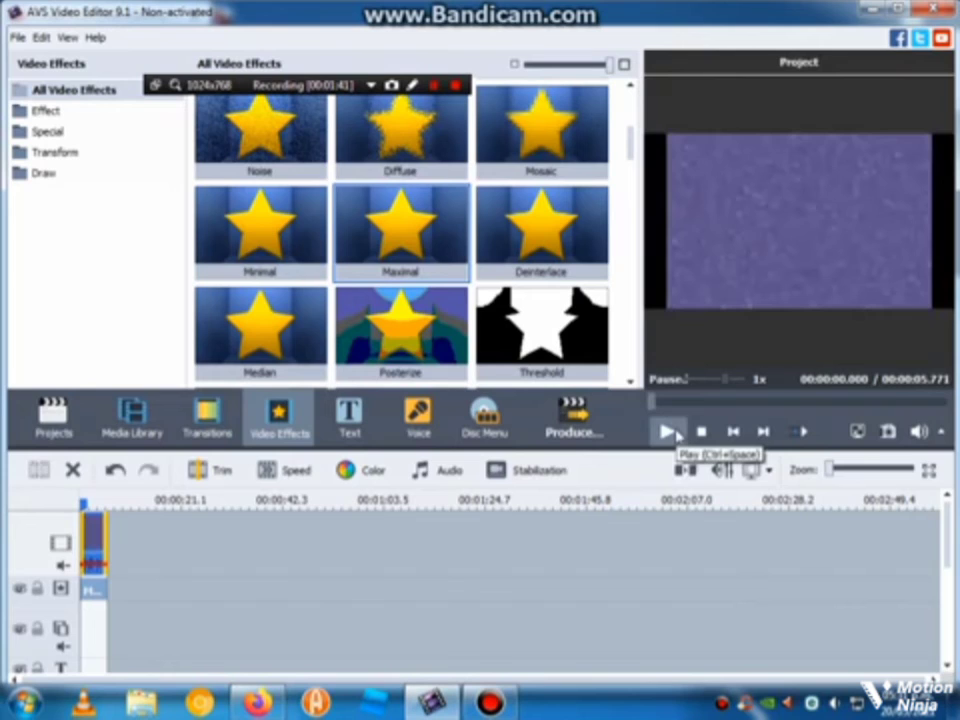
{"action": "left_click", "coordinate": [668, 432]}
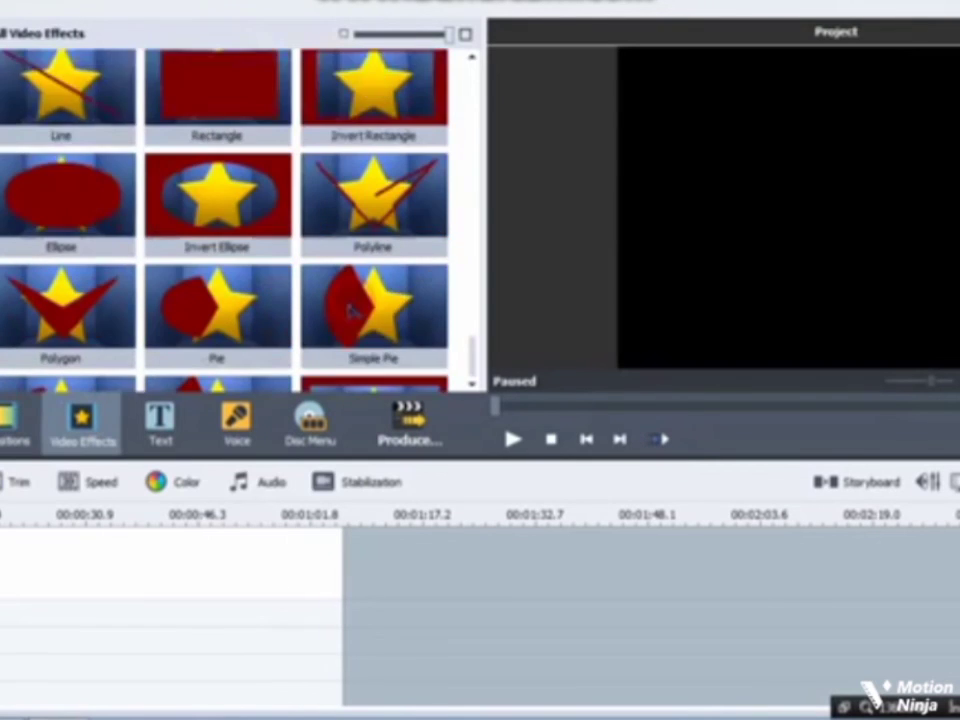
Add the Colorize video effect to the effects track, trim it to the clip's length and accept its default red colouring
{"action": "scroll", "coordinate": [352, 318], "scroll_direction": "down", "scroll_amount": 5}
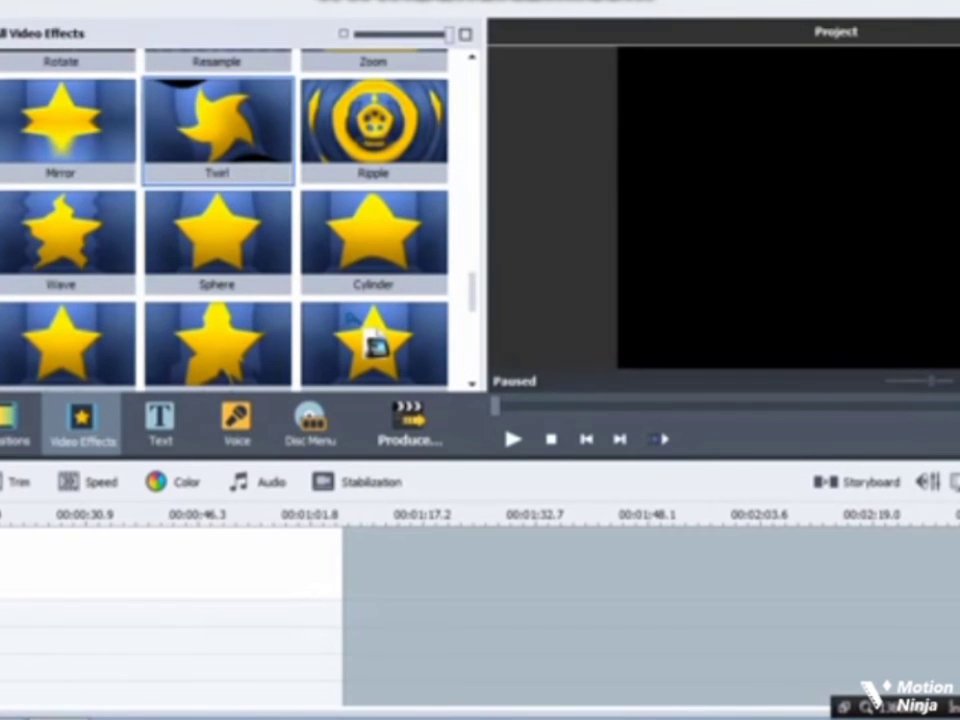
{"action": "left_click", "coordinate": [376, 346]}
{"action": "scroll", "coordinate": [253, 315], "scroll_direction": "up", "scroll_amount": 10}
{"action": "scroll", "coordinate": [204, 315], "scroll_direction": "down", "scroll_amount": 5}
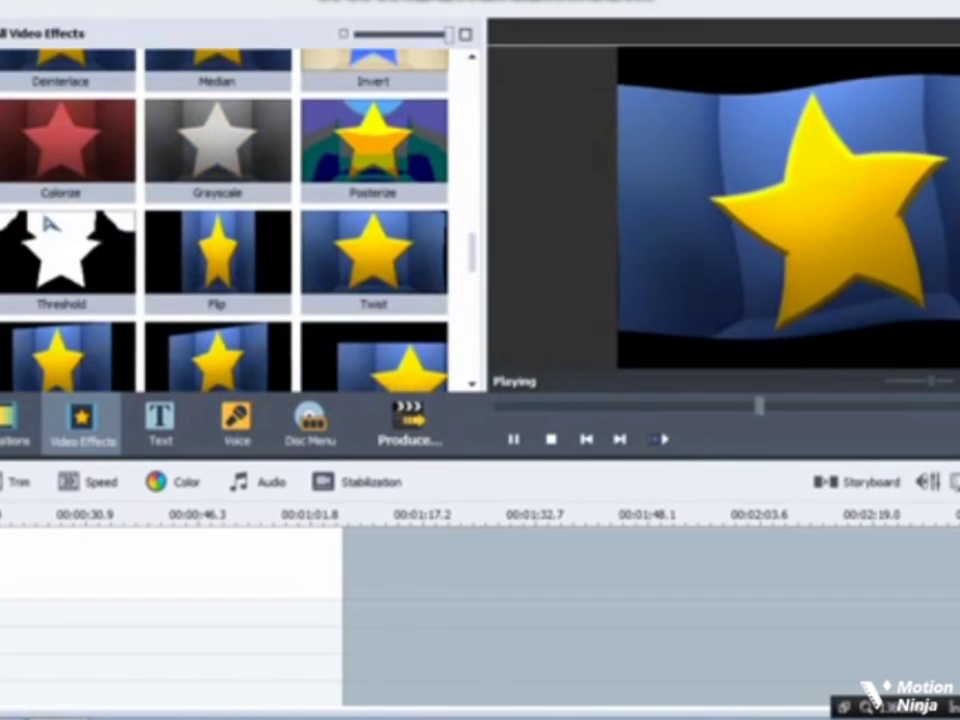
{"action": "scroll", "coordinate": [50, 223], "scroll_direction": "down", "scroll_amount": 2}
{"action": "left_click_drag", "start_coordinate": [50, 112], "coordinate": [0, 614]}
{"action": "left_click_drag", "start_coordinate": [297, 613], "coordinate": [298, 613]}
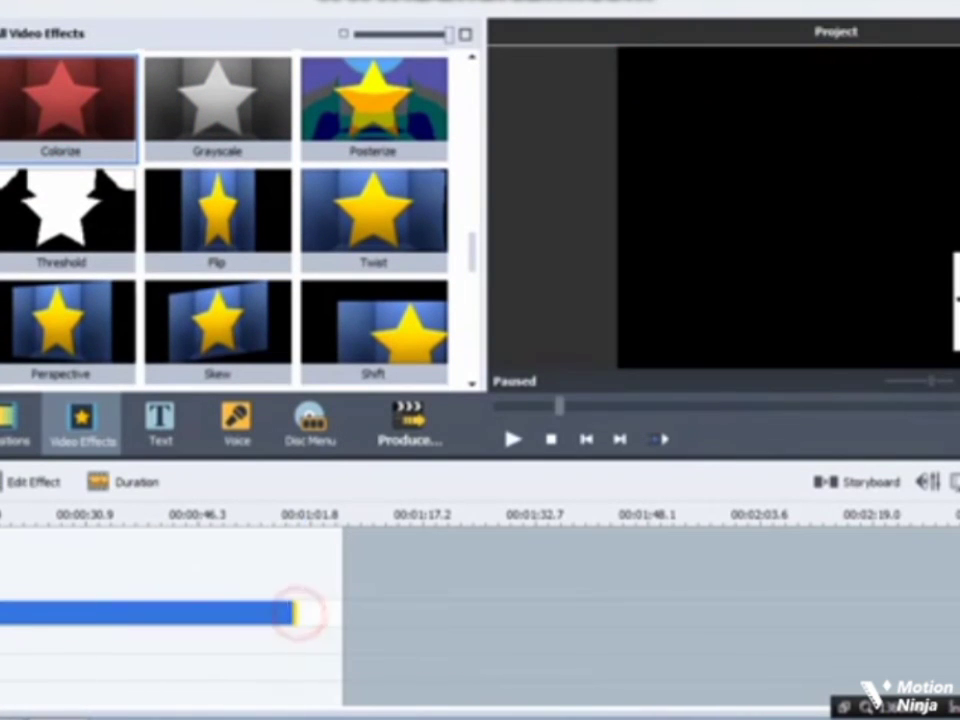
{"action": "left_click", "coordinate": [12, 482]}
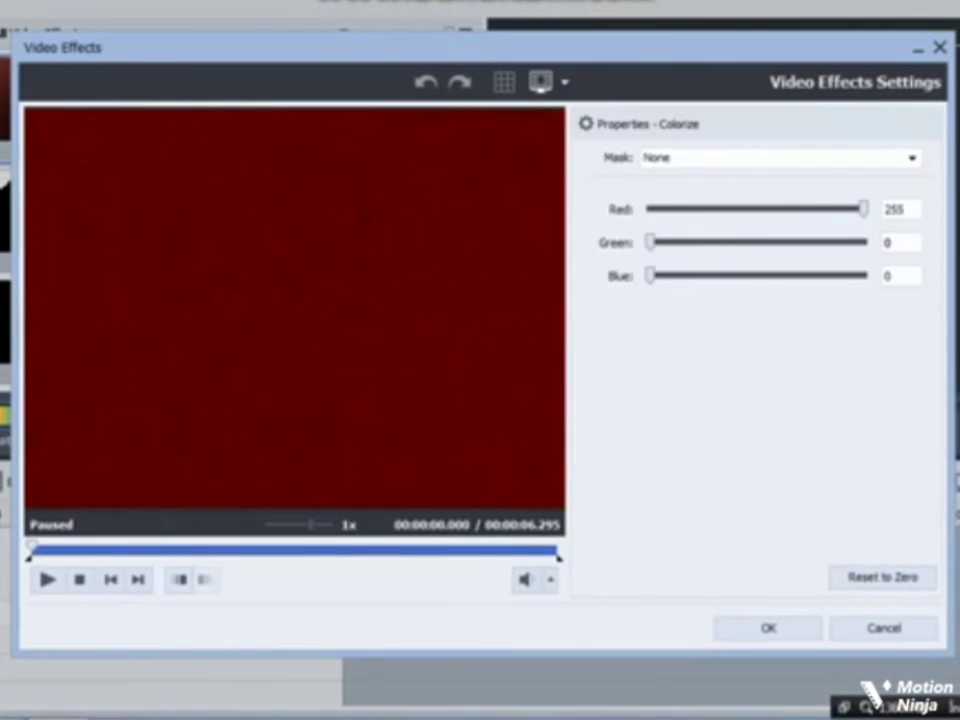
{"action": "left_click", "coordinate": [780, 628]}
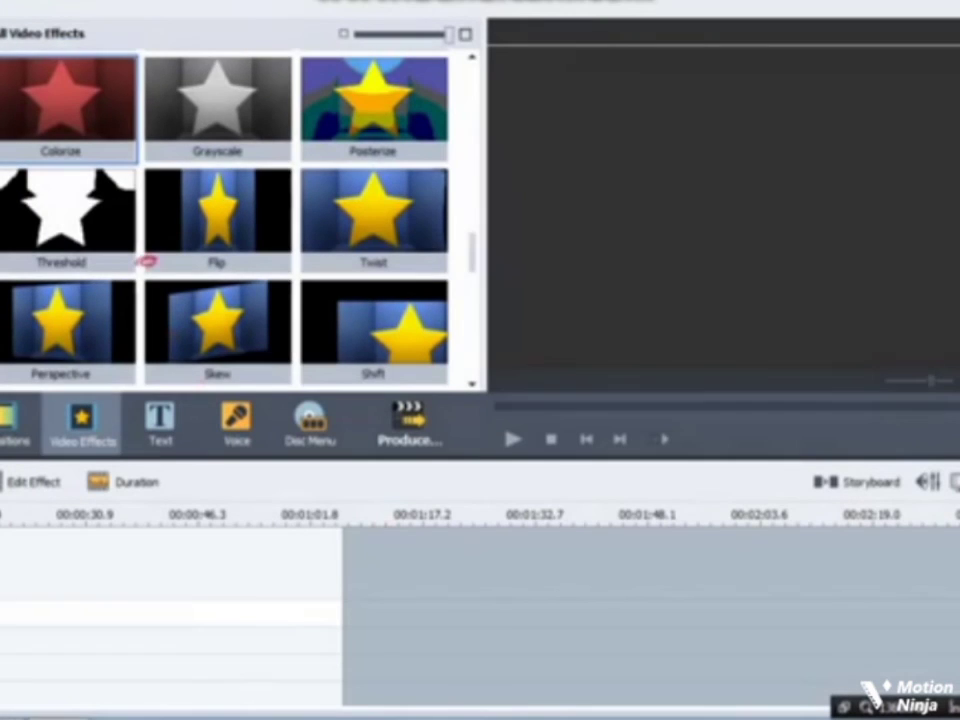
Add a Line effect on the row below Colorize and shape it as a slanted eyebrow over the face's left eye
{"action": "scroll", "coordinate": [150, 262], "scroll_direction": "down", "scroll_amount": 5}
{"action": "left_click_drag", "start_coordinate": [65, 216], "coordinate": [0, 642]}
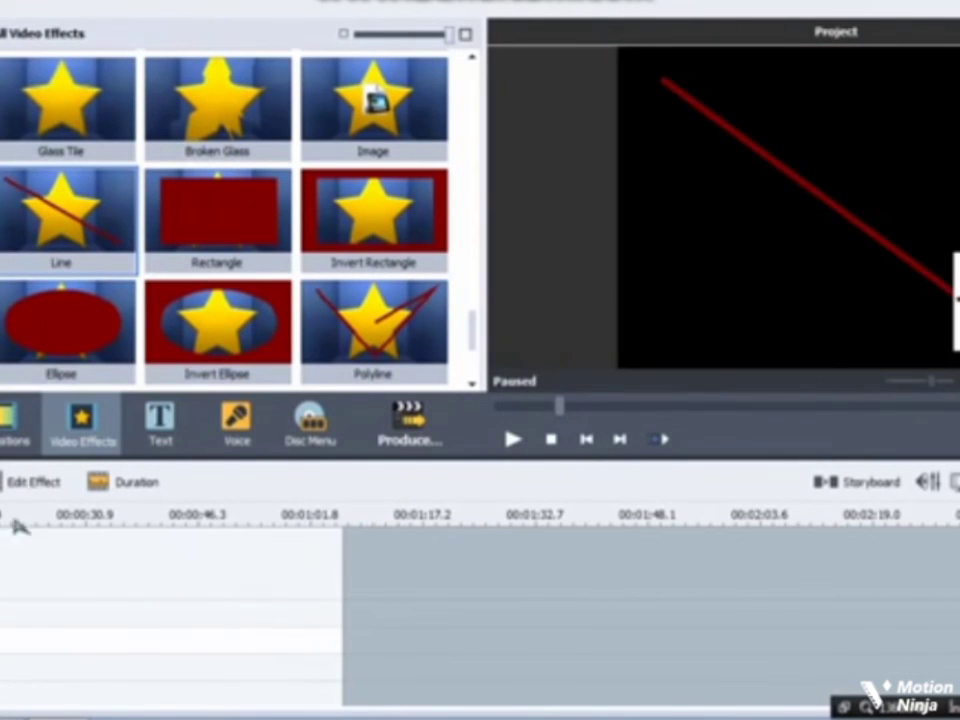
{"action": "left_click", "coordinate": [17, 485]}
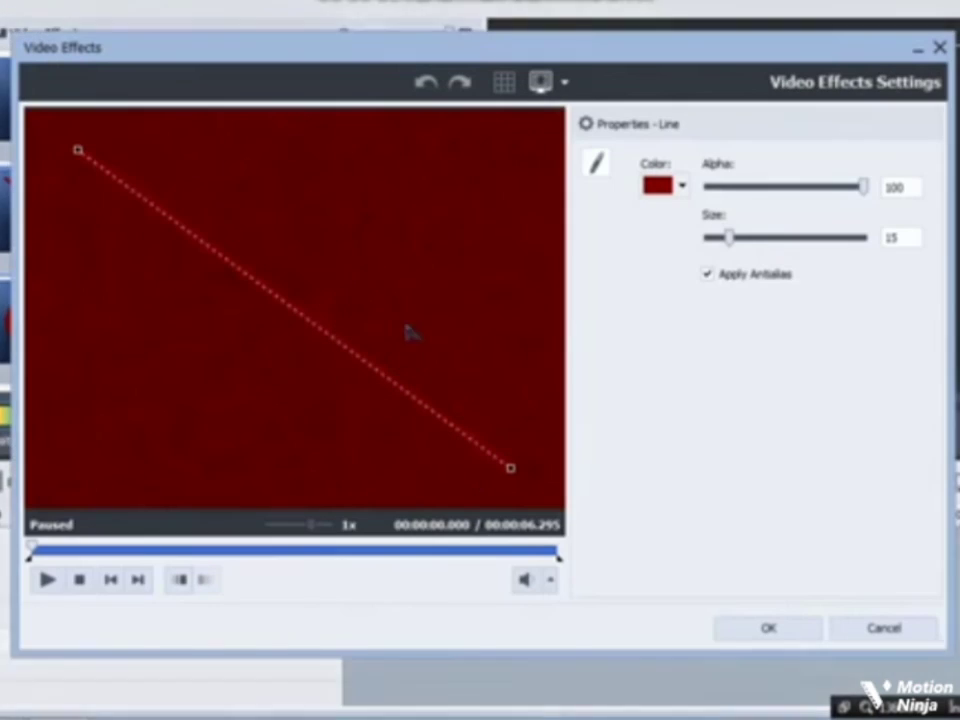
{"action": "left_click_drag", "start_coordinate": [32, 547], "coordinate": [153, 540]}
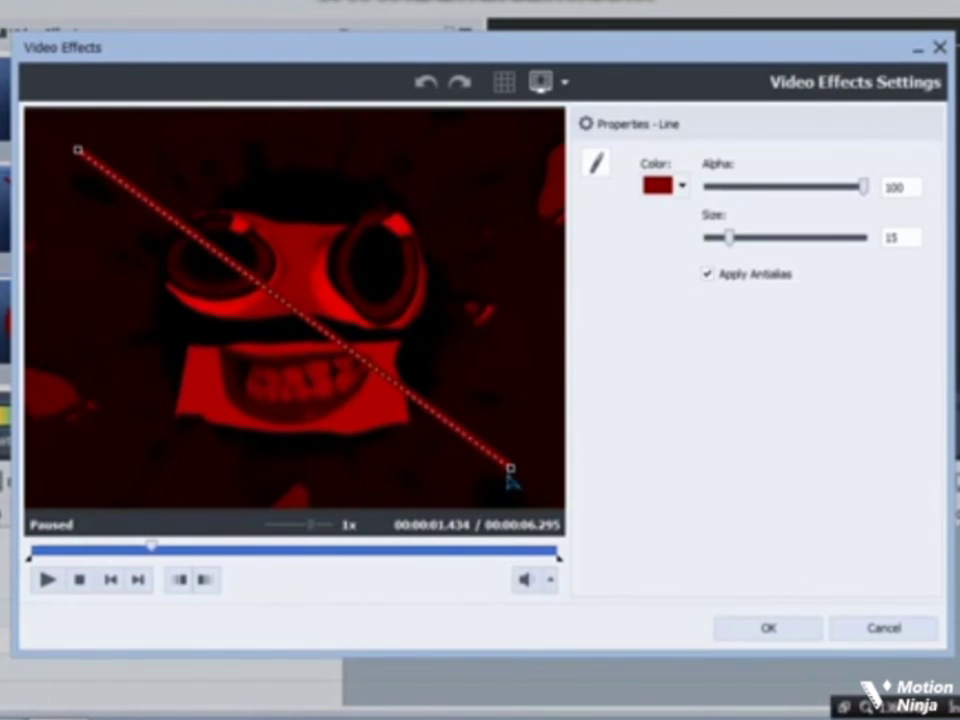
{"action": "left_click_drag", "start_coordinate": [312, 255], "coordinate": [275, 243]}
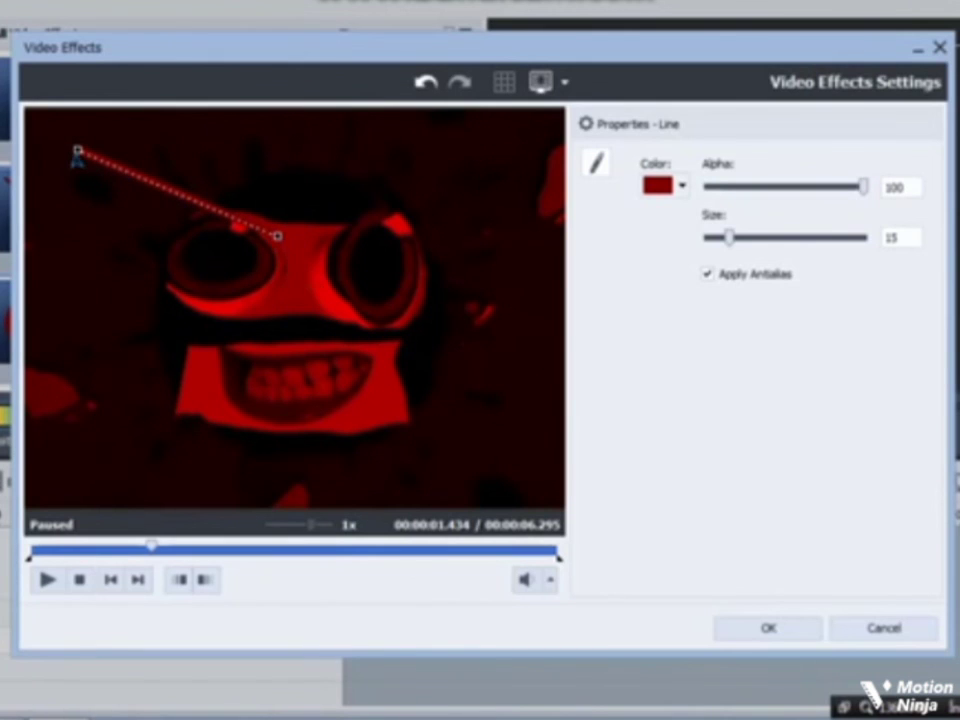
{"action": "left_click_drag", "start_coordinate": [77, 157], "coordinate": [183, 205]}
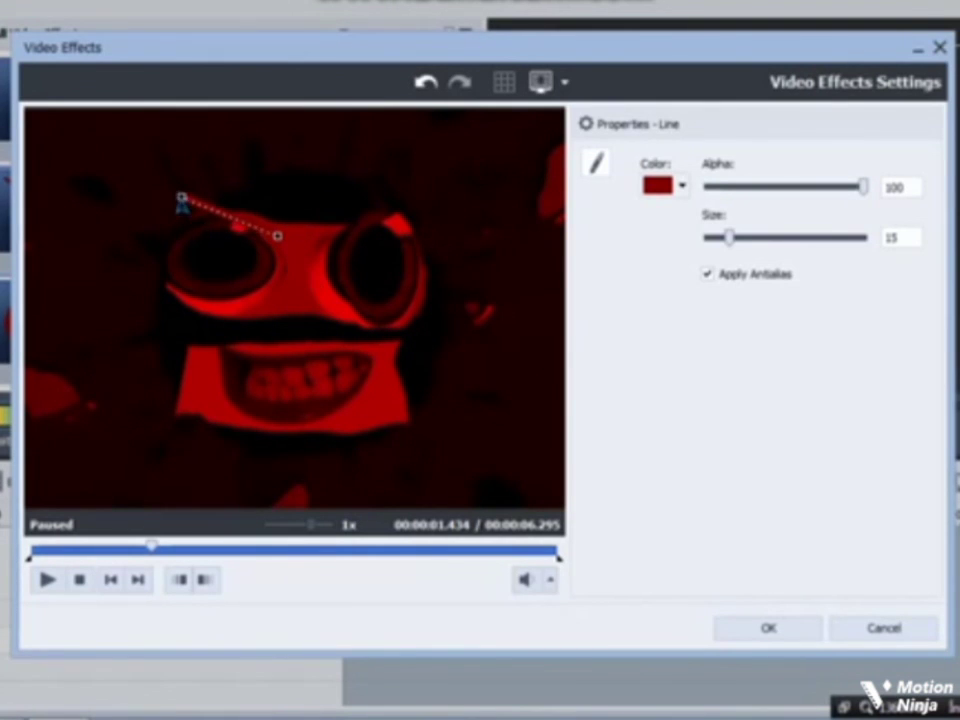
{"action": "left_click", "coordinate": [767, 627]}
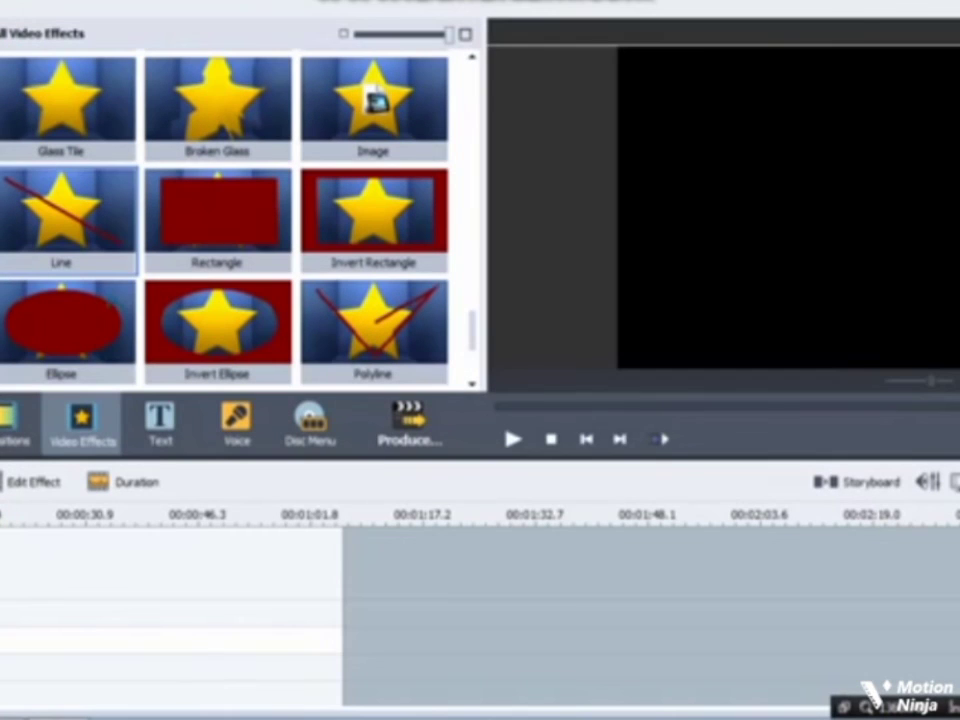
Add a second Line effect on the row below the first Line effect and trim it to the clip's length
{"action": "left_click_drag", "start_coordinate": [57, 220], "coordinate": [2, 667]}
{"action": "left_click_drag", "start_coordinate": [212, 703], "coordinate": [293, 668]}
{"action": "left_click", "coordinate": [297, 668]}
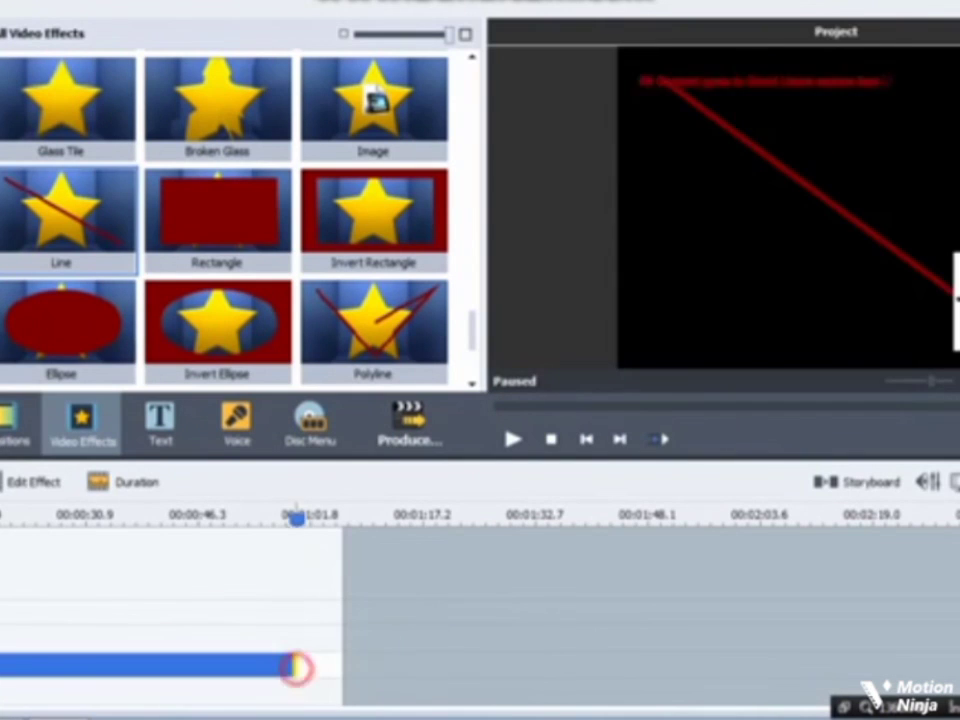
Shape the second line as a slanted eyebrow over the face's right eye, using the frame at about 1.4 seconds, and apply it
{"action": "left_click", "coordinate": [14, 487]}
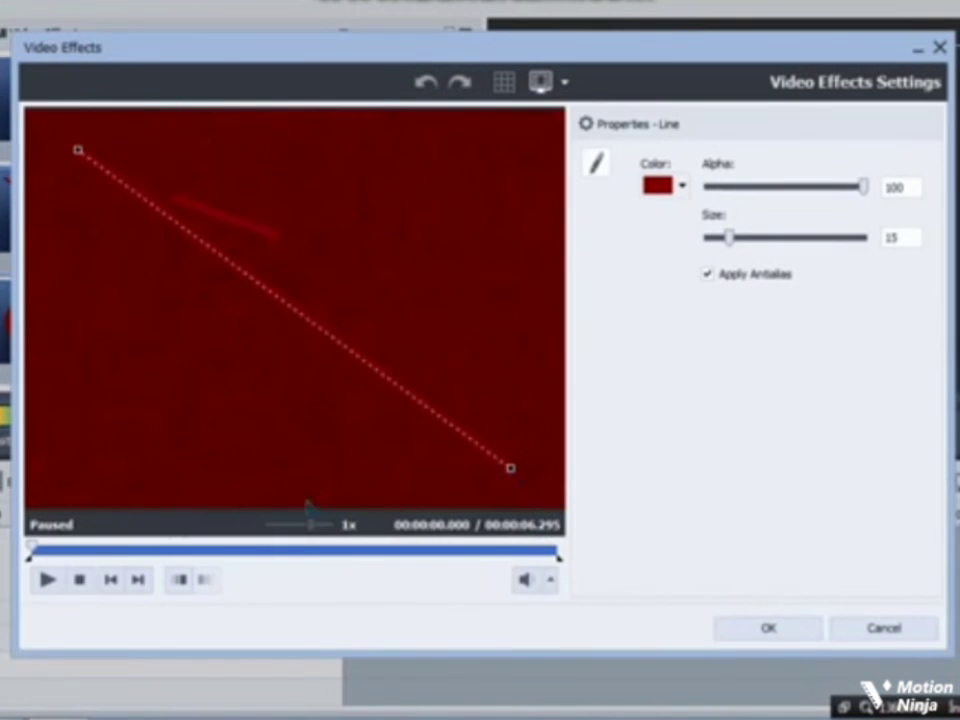
{"action": "left_click_drag", "start_coordinate": [33, 545], "coordinate": [152, 548]}
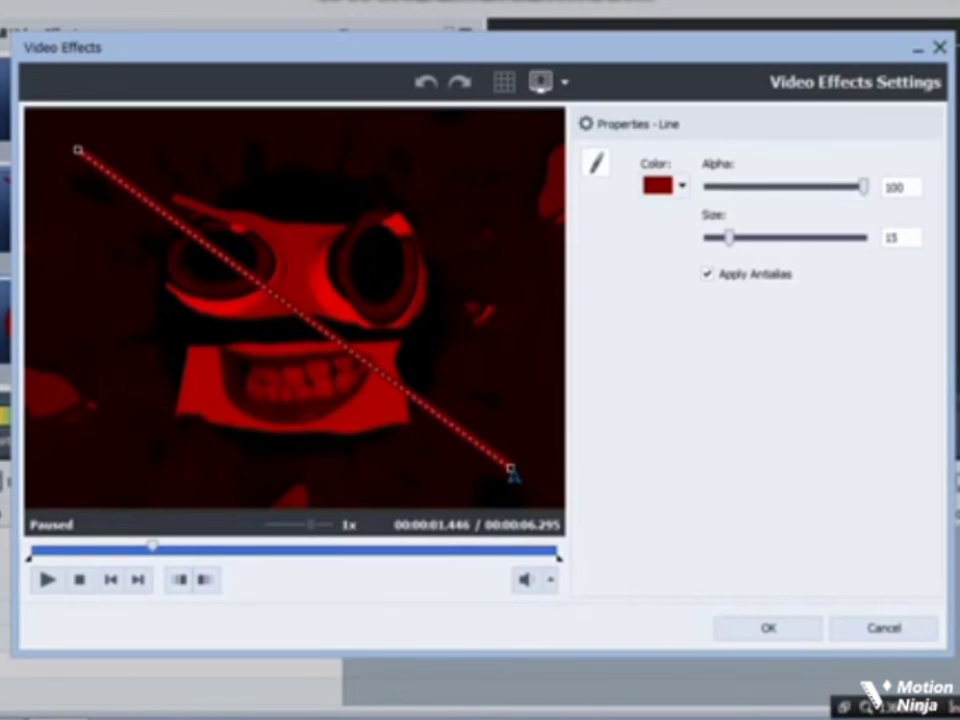
{"action": "left_click_drag", "start_coordinate": [511, 469], "coordinate": [436, 212]}
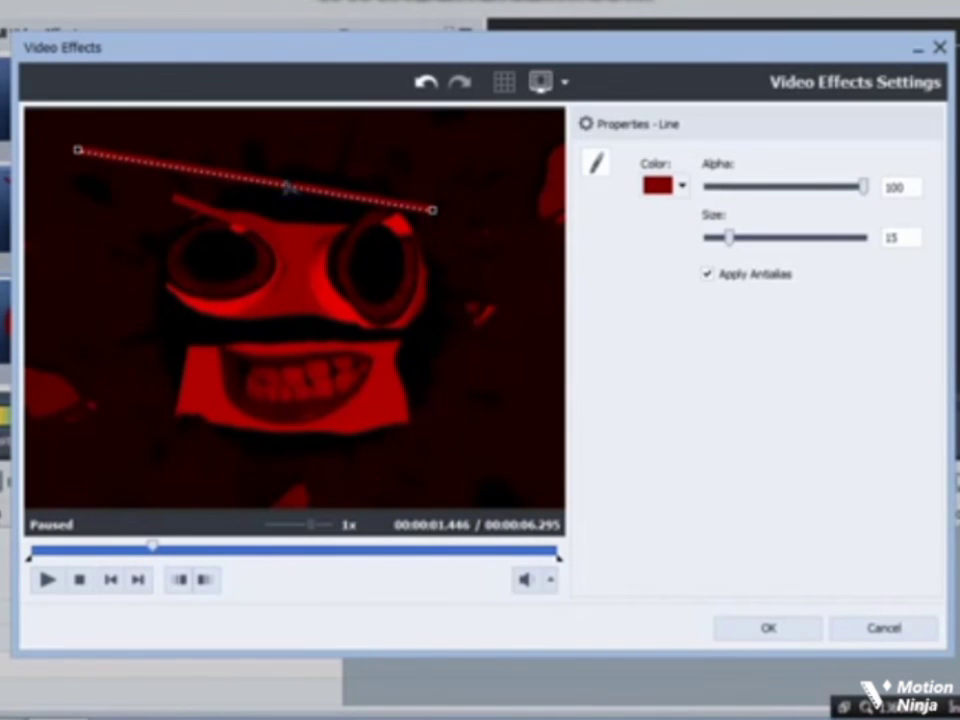
{"action": "left_click_drag", "start_coordinate": [79, 152], "coordinate": [318, 244]}
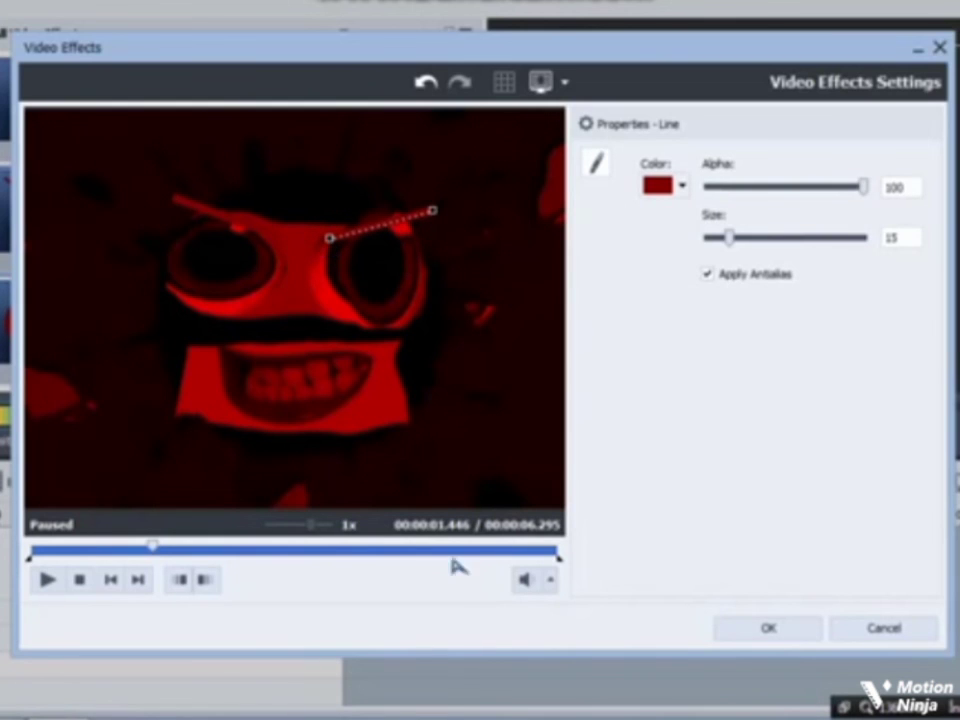
{"action": "left_click", "coordinate": [767, 628]}
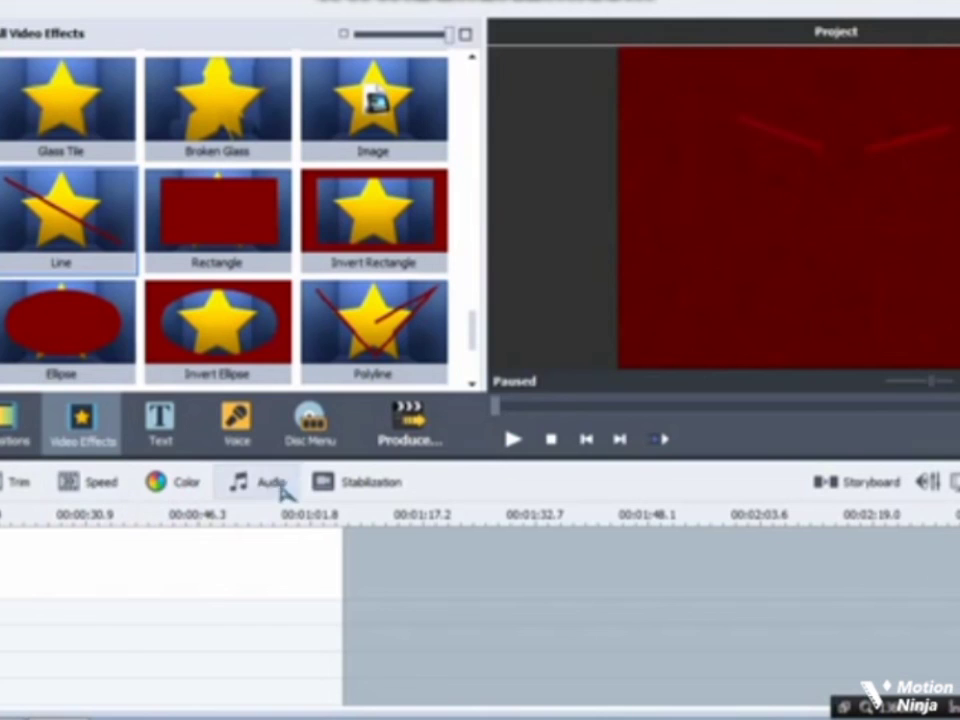
In the clip's audio settings, raise the Pitch Shift rate close to its maximum and set the Amplify gain to 12
{"action": "left_click", "coordinate": [279, 490]}
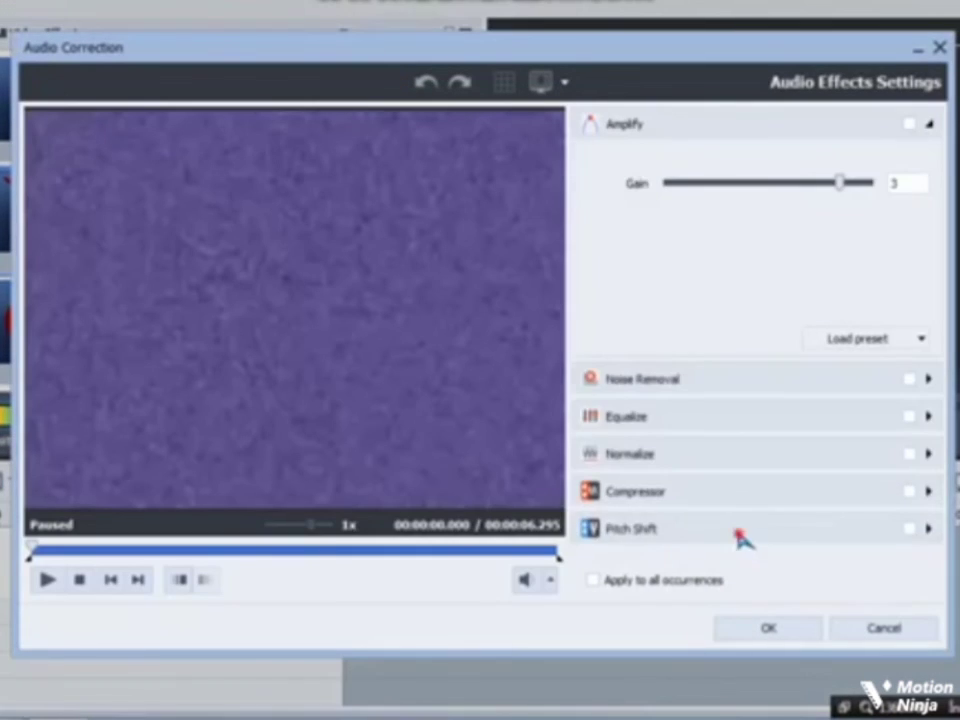
{"action": "left_click", "coordinate": [735, 530]}
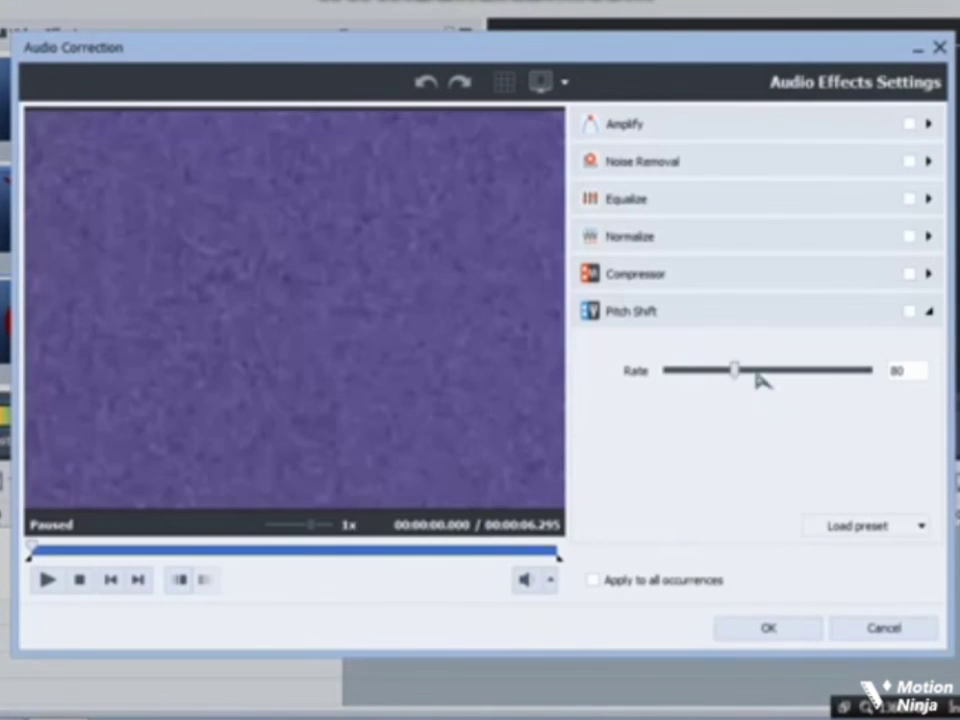
{"action": "left_click_drag", "start_coordinate": [735, 370], "coordinate": [868, 371]}
{"action": "left_click", "coordinate": [784, 126]}
{"action": "left_click_drag", "start_coordinate": [838, 182], "coordinate": [857, 184]}
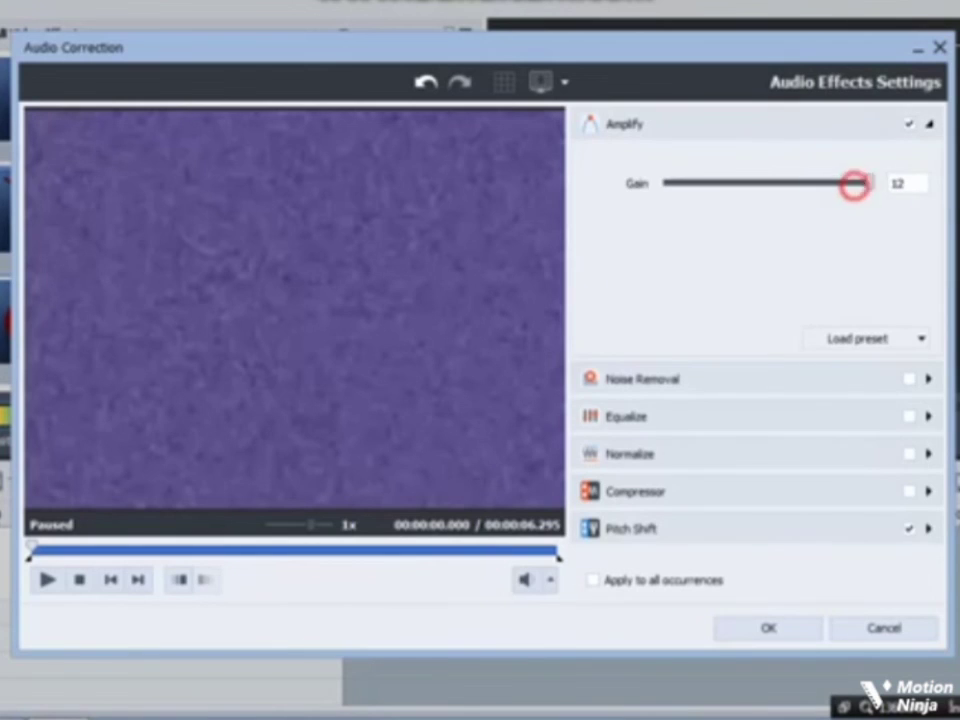
Raise all ten Equalize bands, from <30 to 16k, to their maximum, apply the audio settings and play back the project
{"action": "left_click", "coordinate": [712, 414]}
{"action": "left_click", "coordinate": [631, 247]}
{"action": "left_click", "coordinate": [663, 247]}
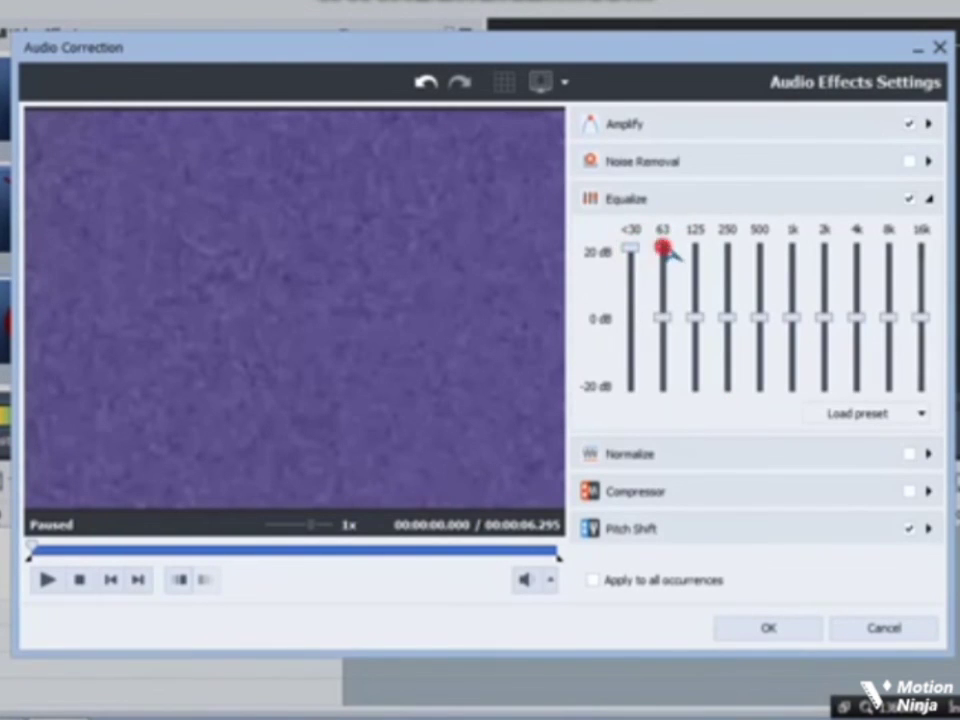
{"action": "left_click", "coordinate": [695, 247]}
{"action": "left_click", "coordinate": [727, 247]}
{"action": "left_click", "coordinate": [759, 247]}
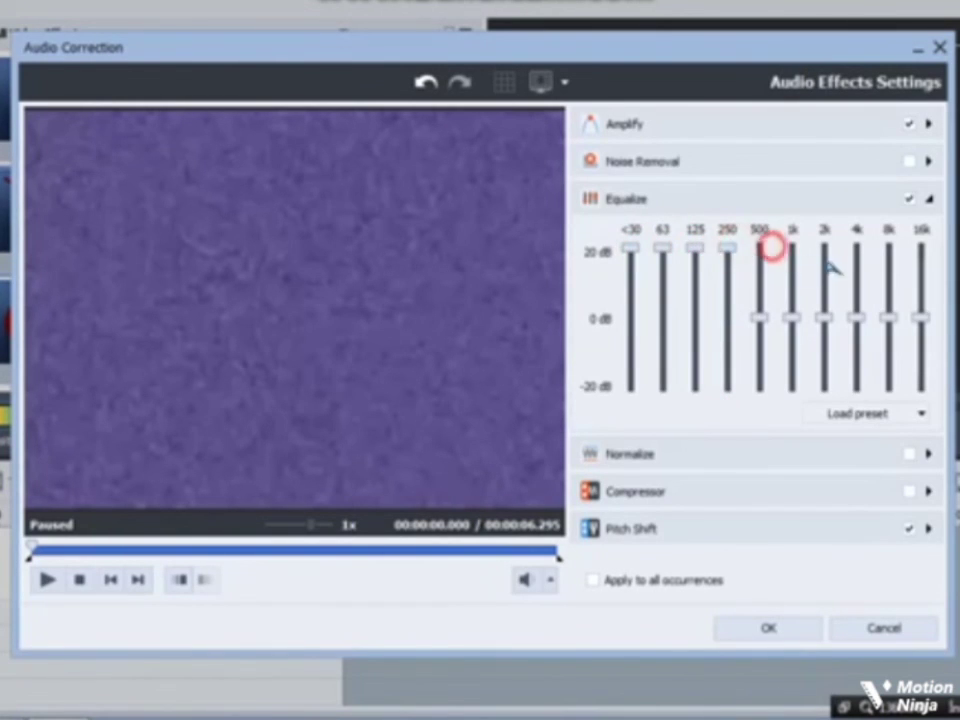
{"action": "left_click", "coordinate": [791, 247]}
{"action": "left_click", "coordinate": [823, 247]}
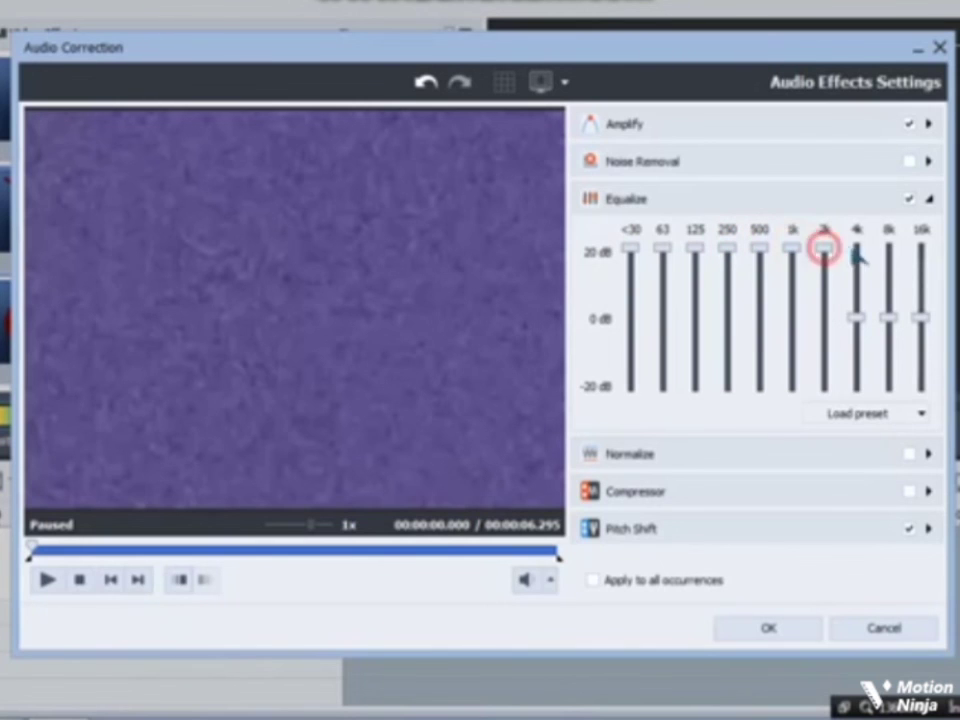
{"action": "left_click", "coordinate": [856, 247]}
{"action": "left_click", "coordinate": [888, 247]}
{"action": "left_click", "coordinate": [920, 247]}
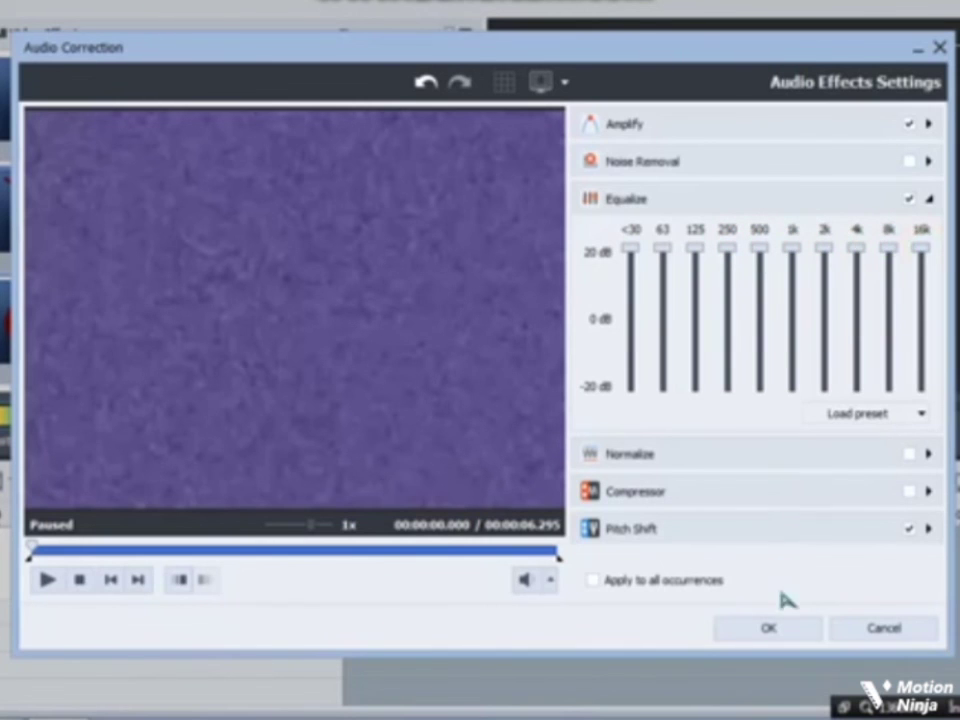
{"action": "left_click", "coordinate": [768, 630]}
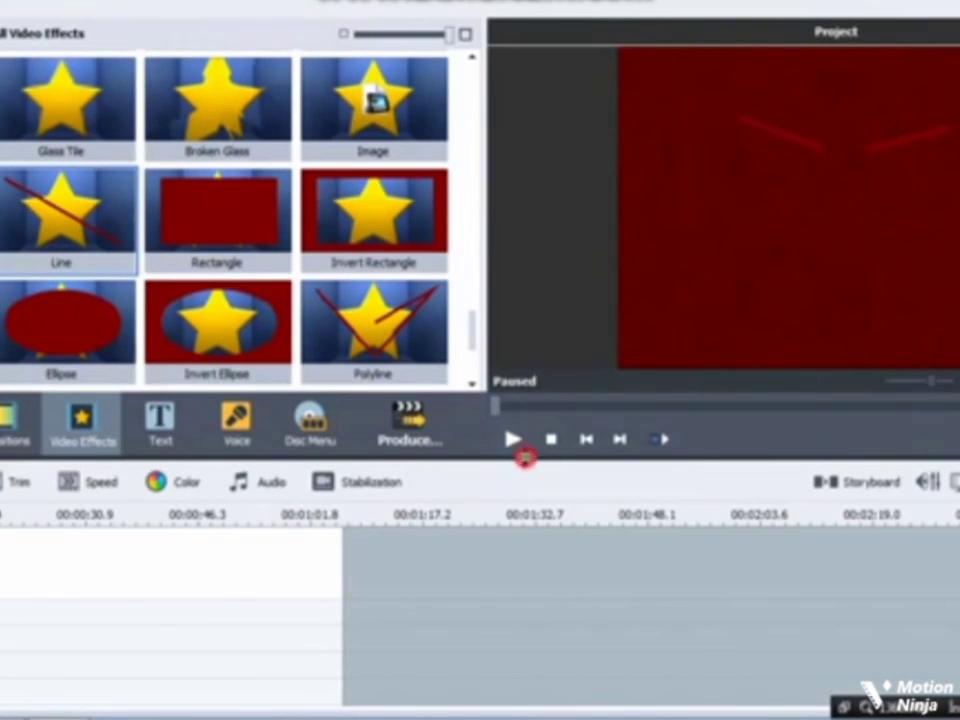
{"action": "left_click", "coordinate": [514, 440]}
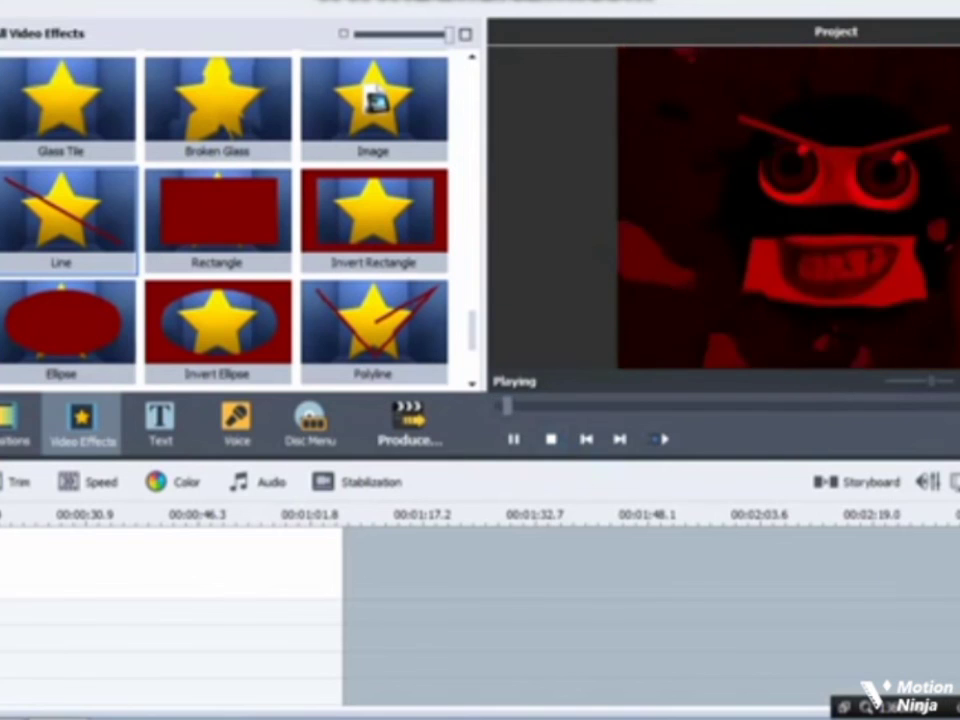